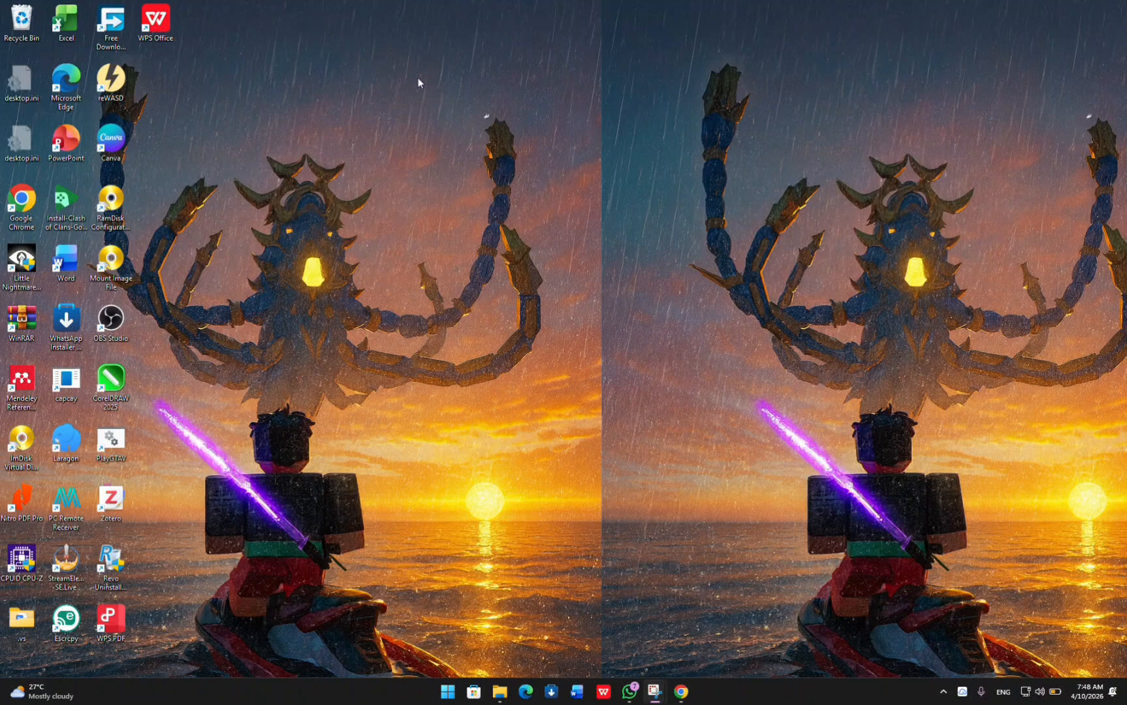
Search Google in a maximized Chrome window for "website educaplay" and open the Educaplay site.
double_click(32, 206)
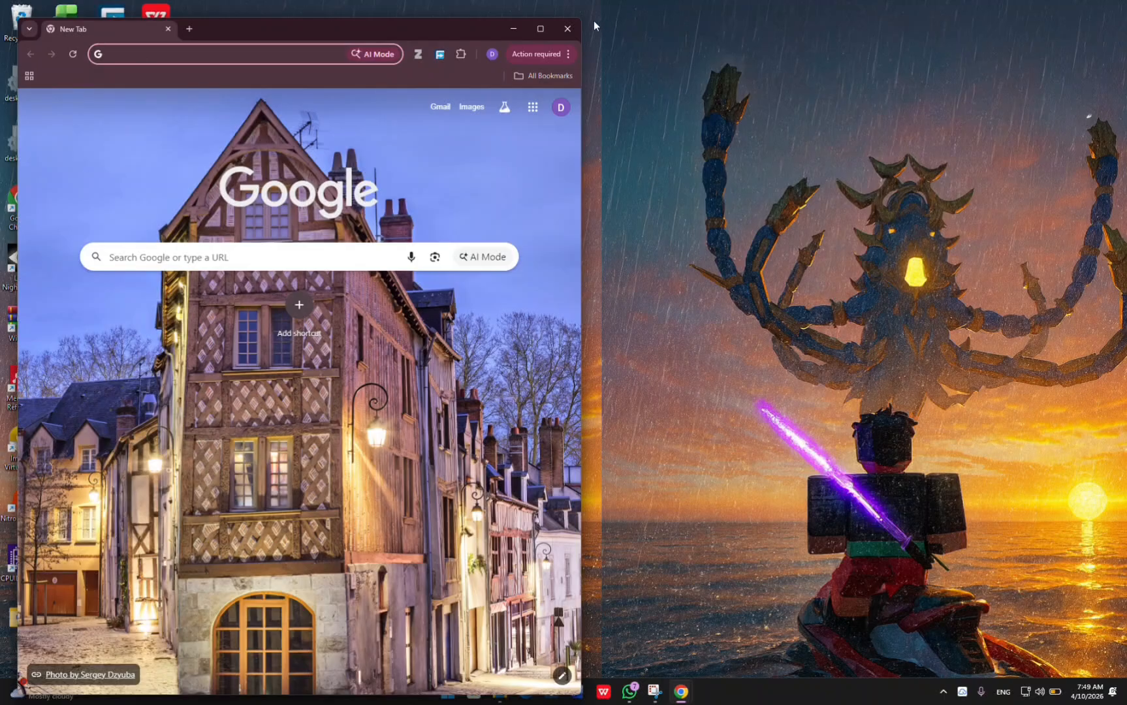
click(532, 13)
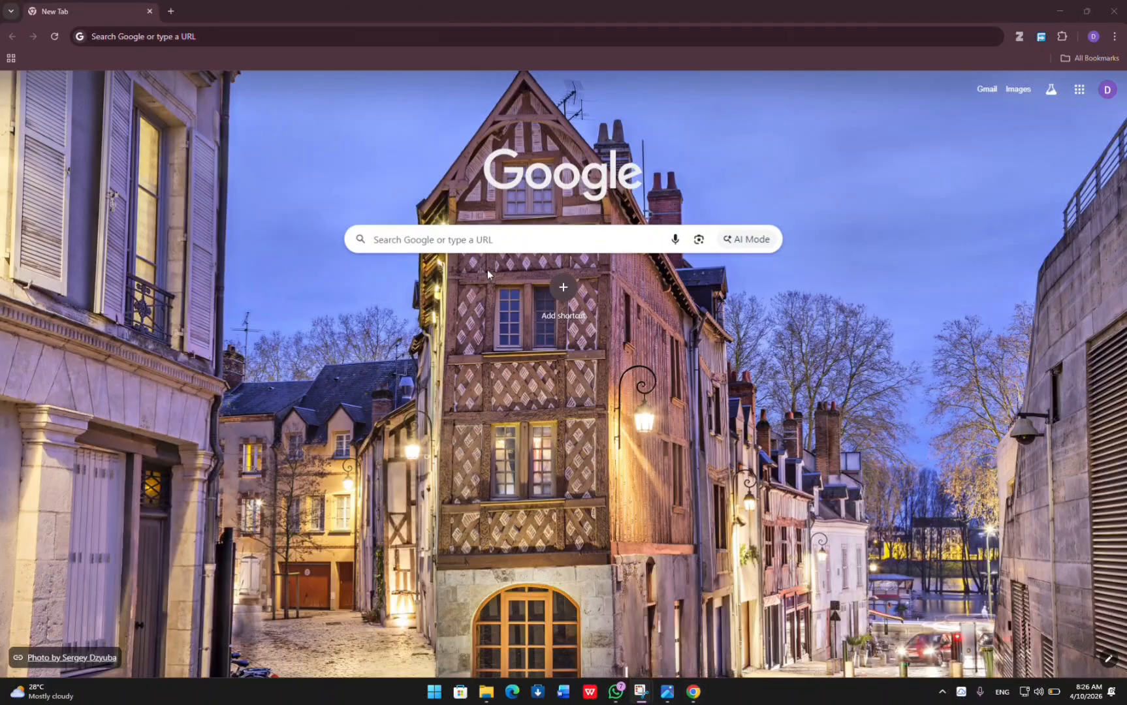
click(467, 241)
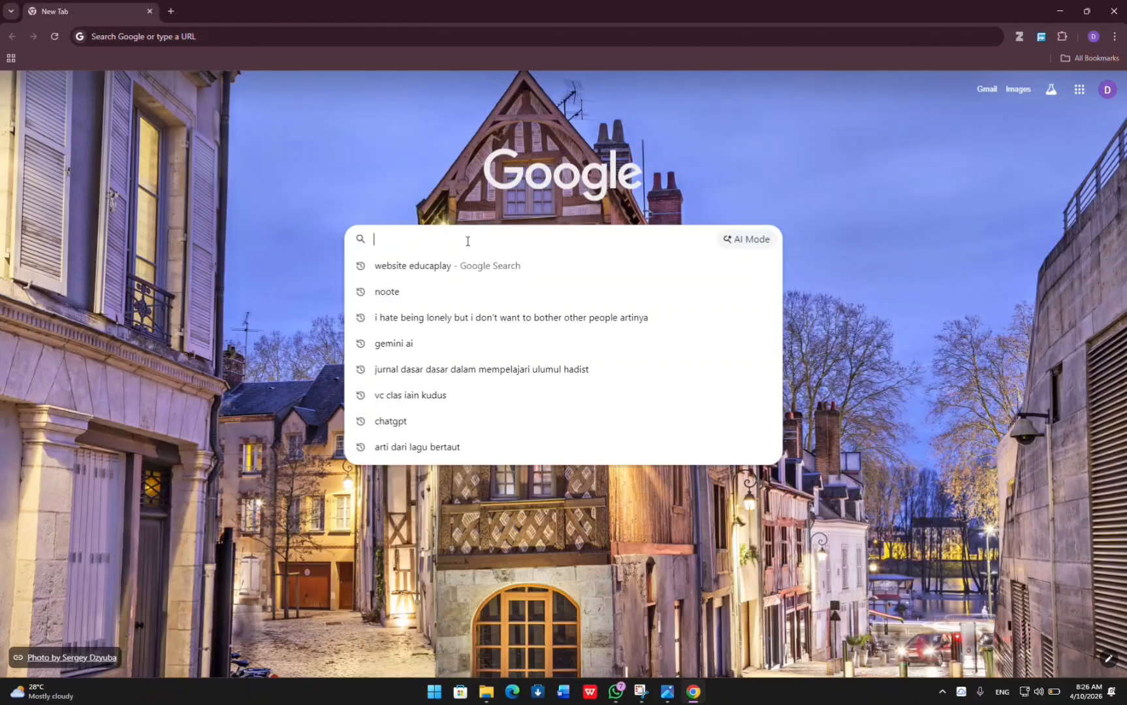
text(website)
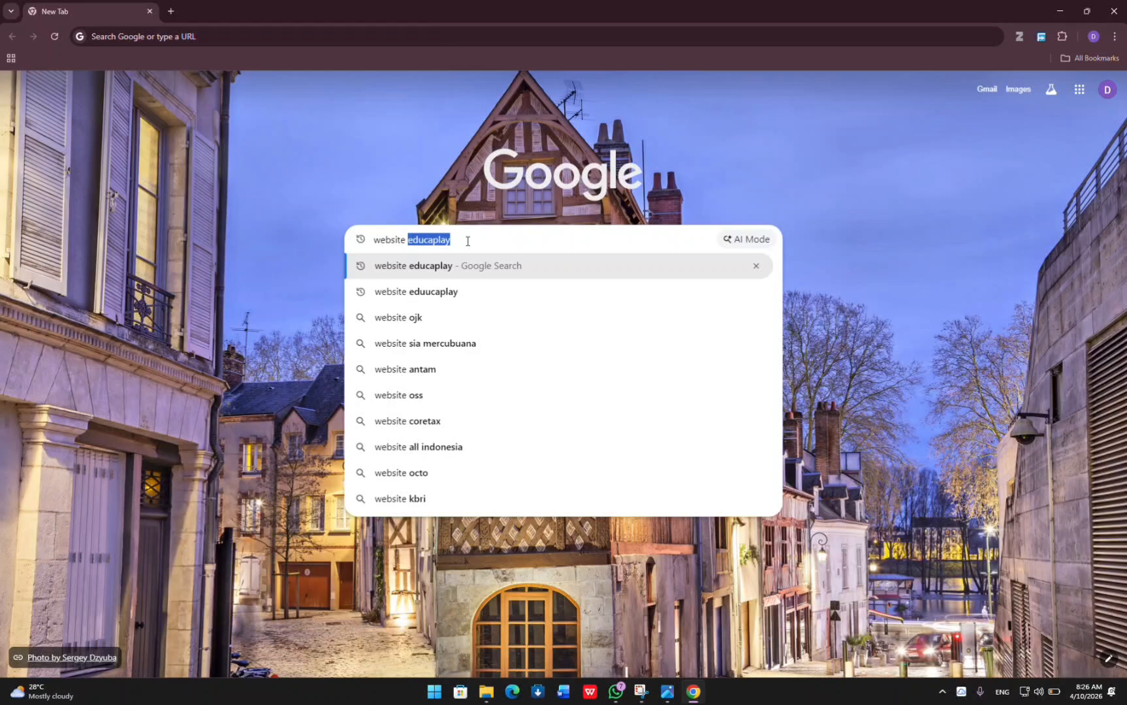
text( ed)
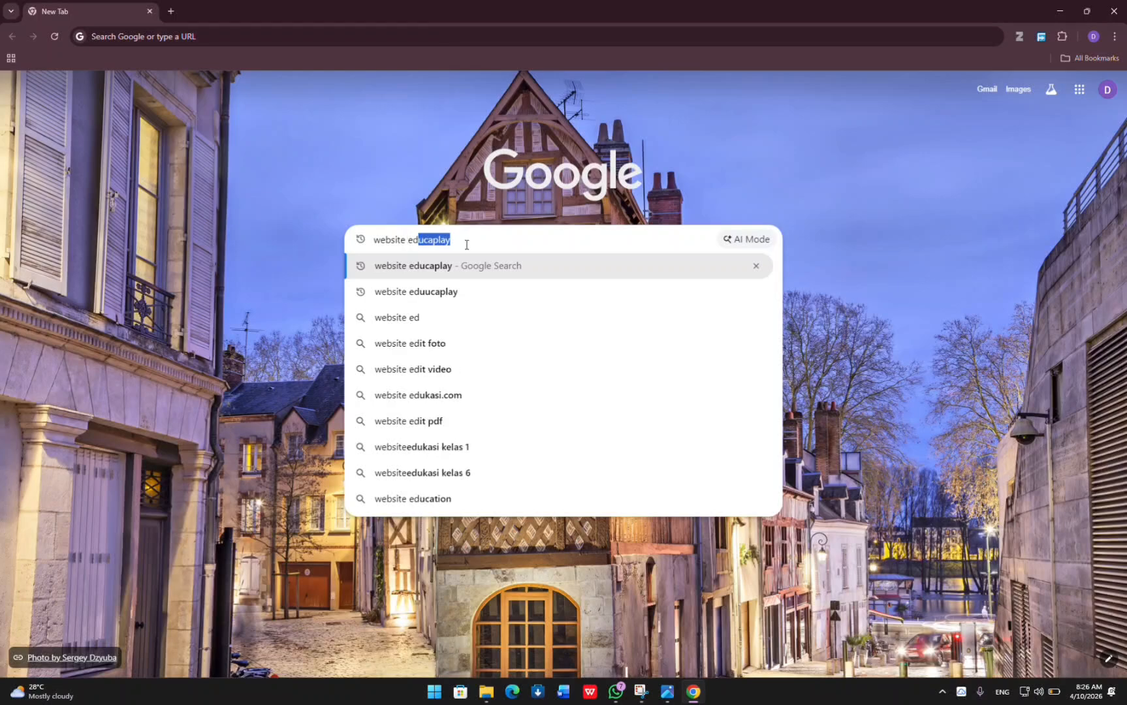
text(ucaplay)
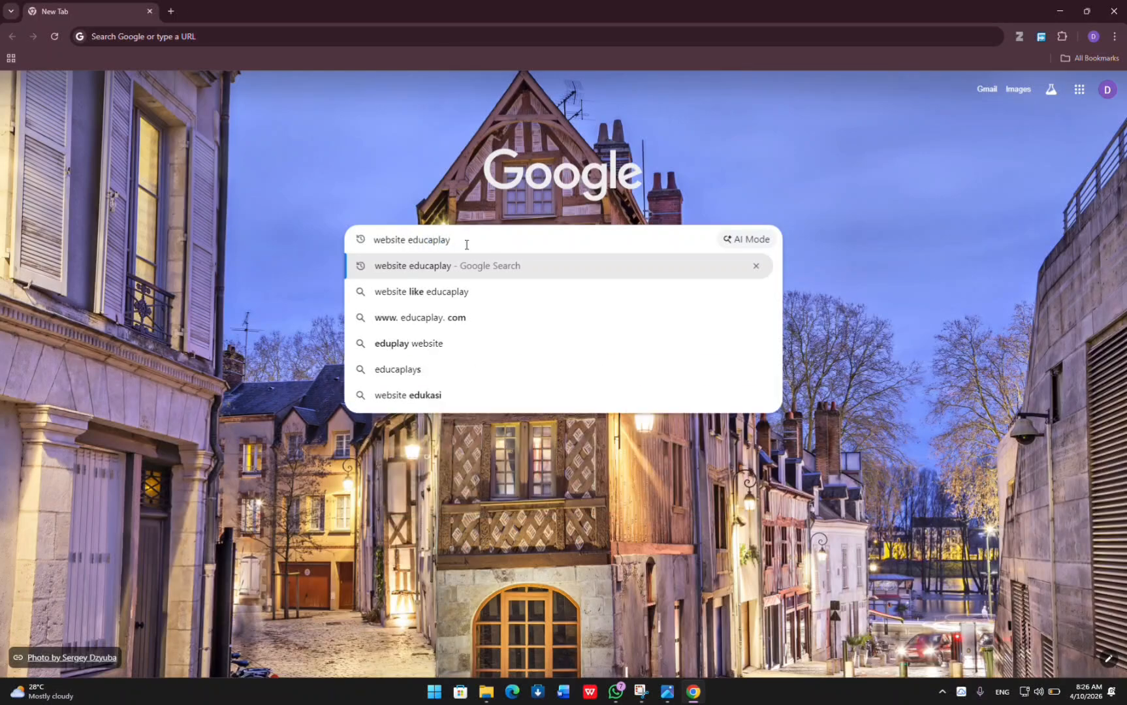
key(Return)
click(178, 183)
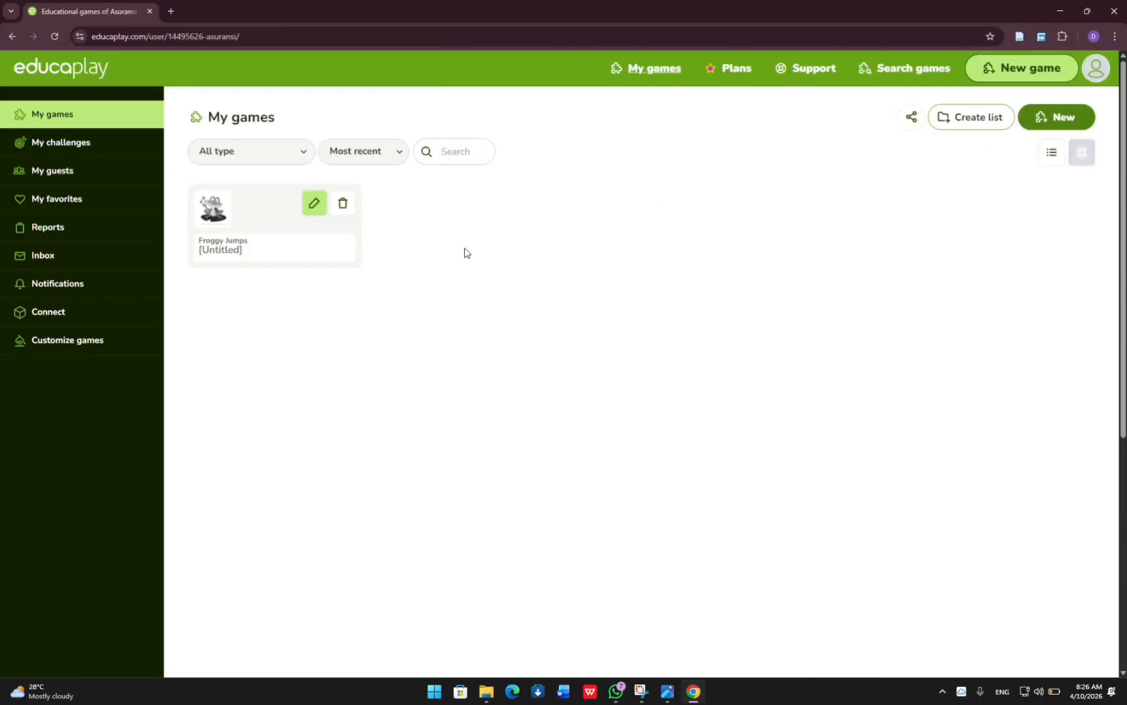
Delete the untitled Froggy Jumps game from the My games list.
click(343, 205)
click(623, 110)
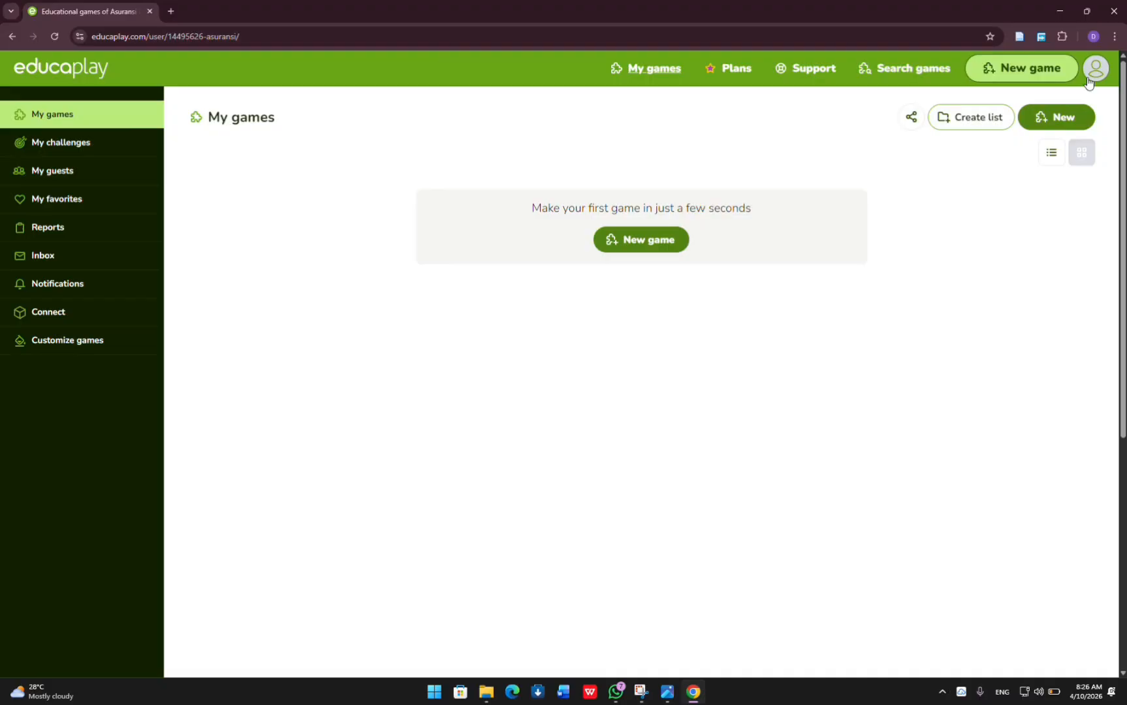
Log out of the Educaplay account and log back in with a Google account.
click(1091, 73)
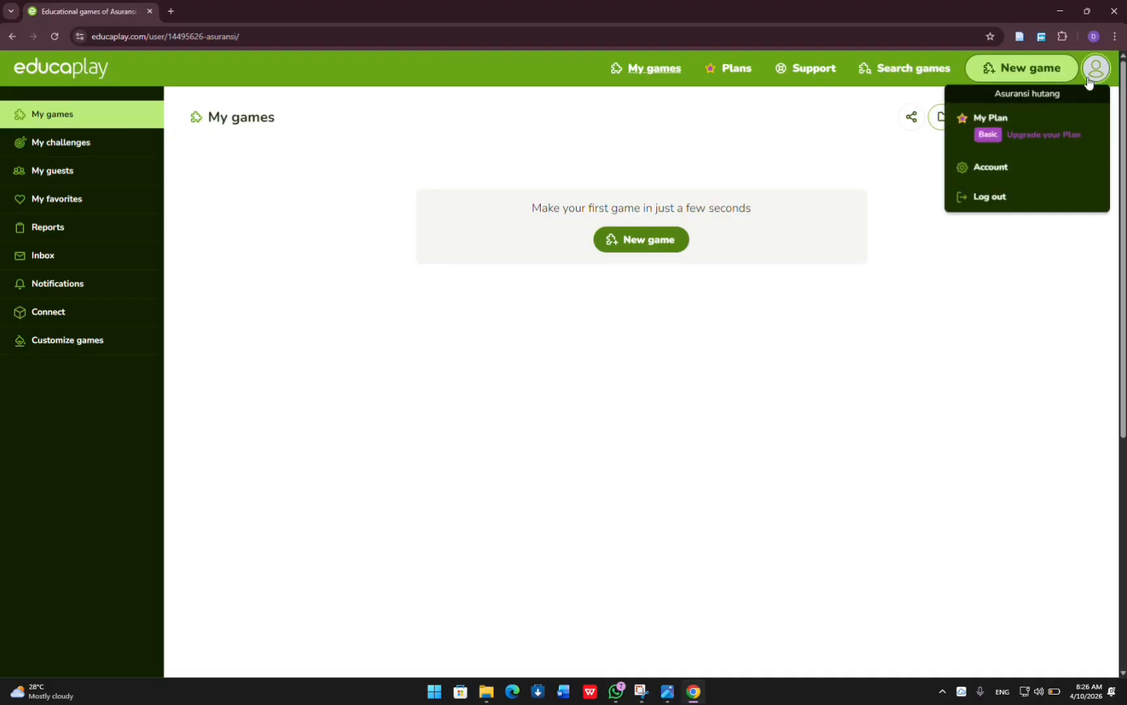
click(1082, 201)
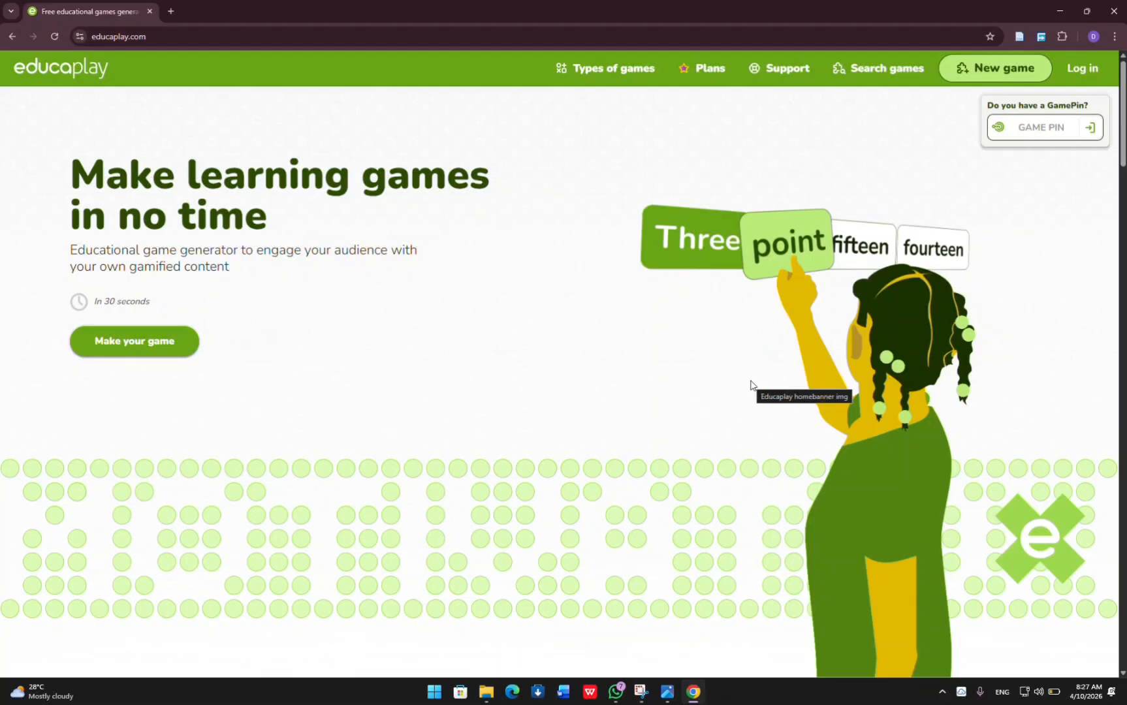
click(1085, 69)
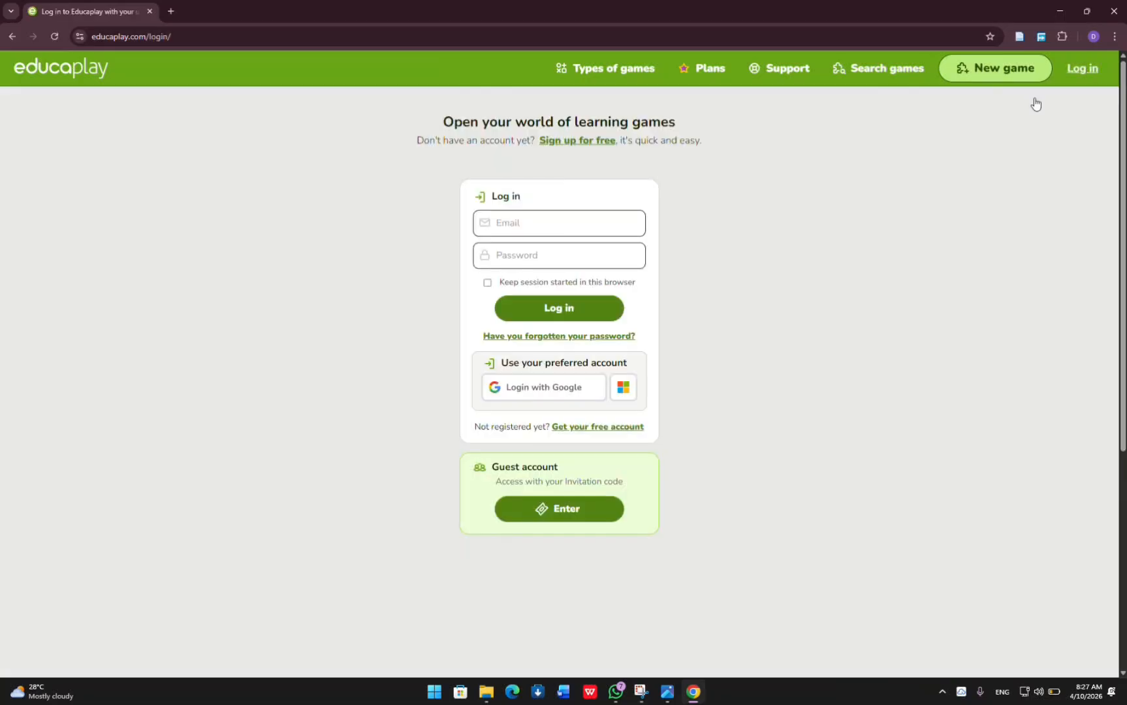
click(573, 388)
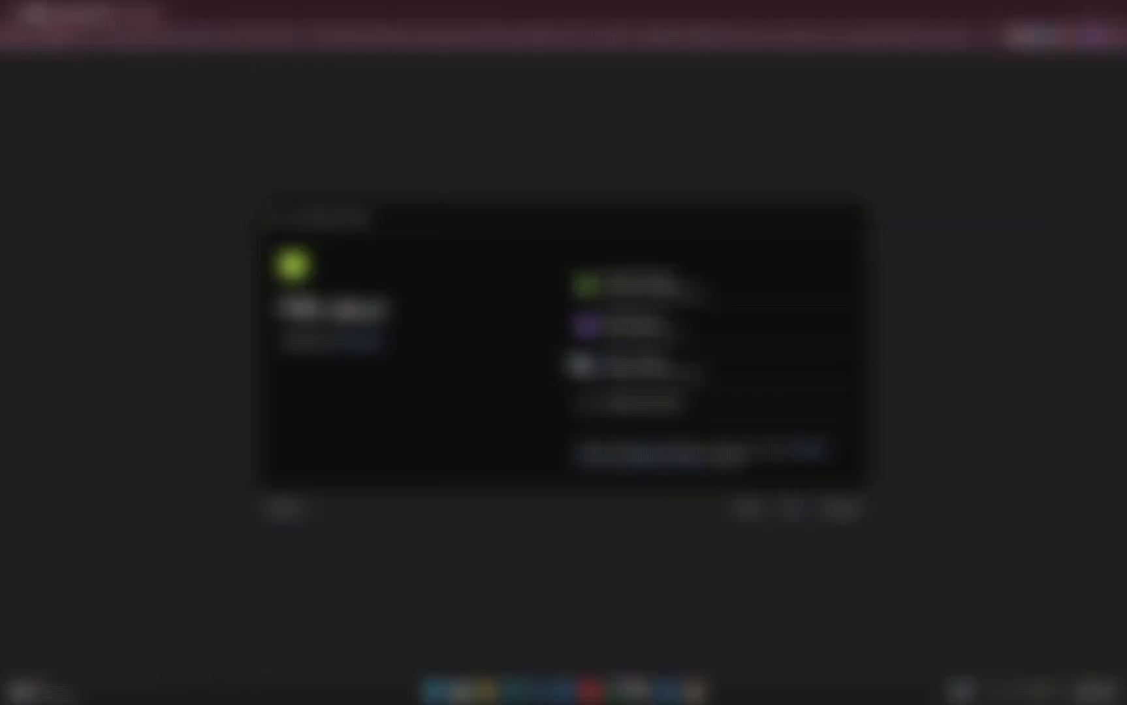
click(621, 286)
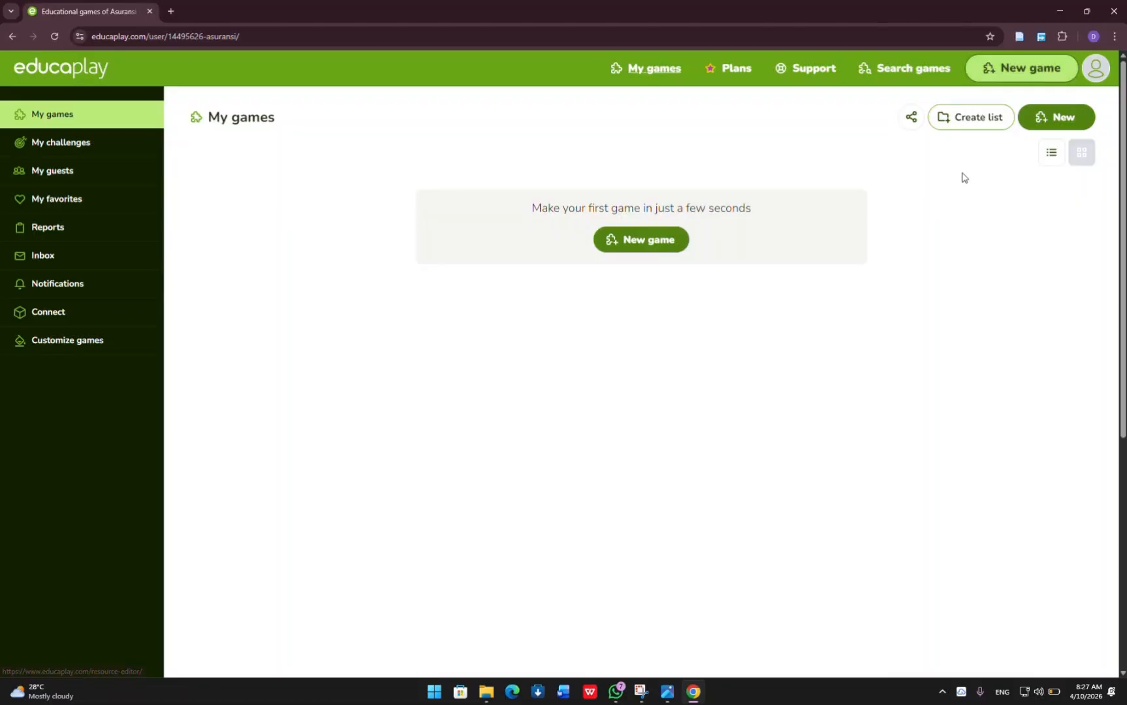
Look through the available game types and create a new Froggy Jumps game.
click(1006, 70)
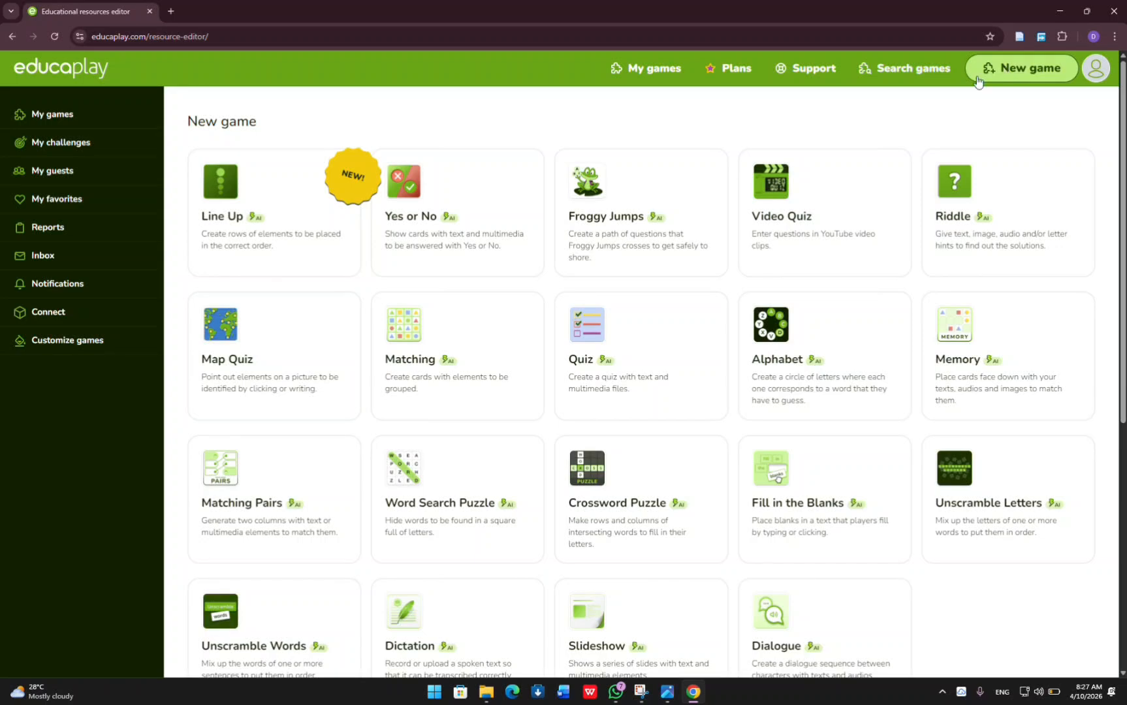
scroll(769, 227, down, 3)
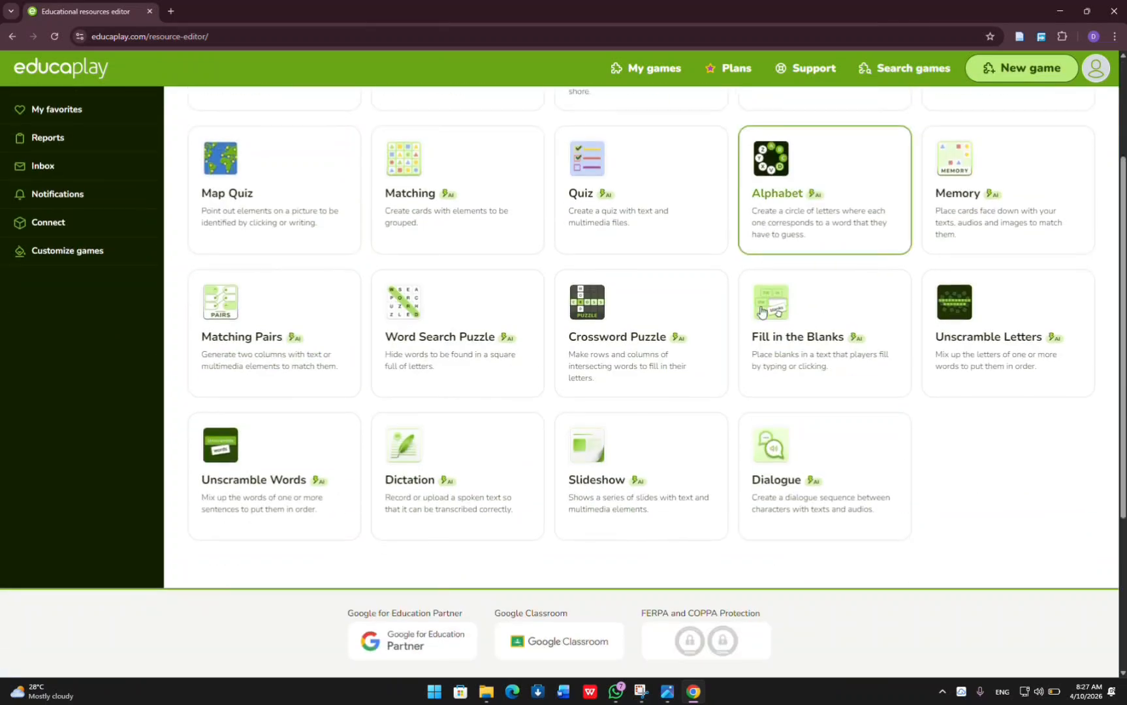
scroll(381, 307, up, 3)
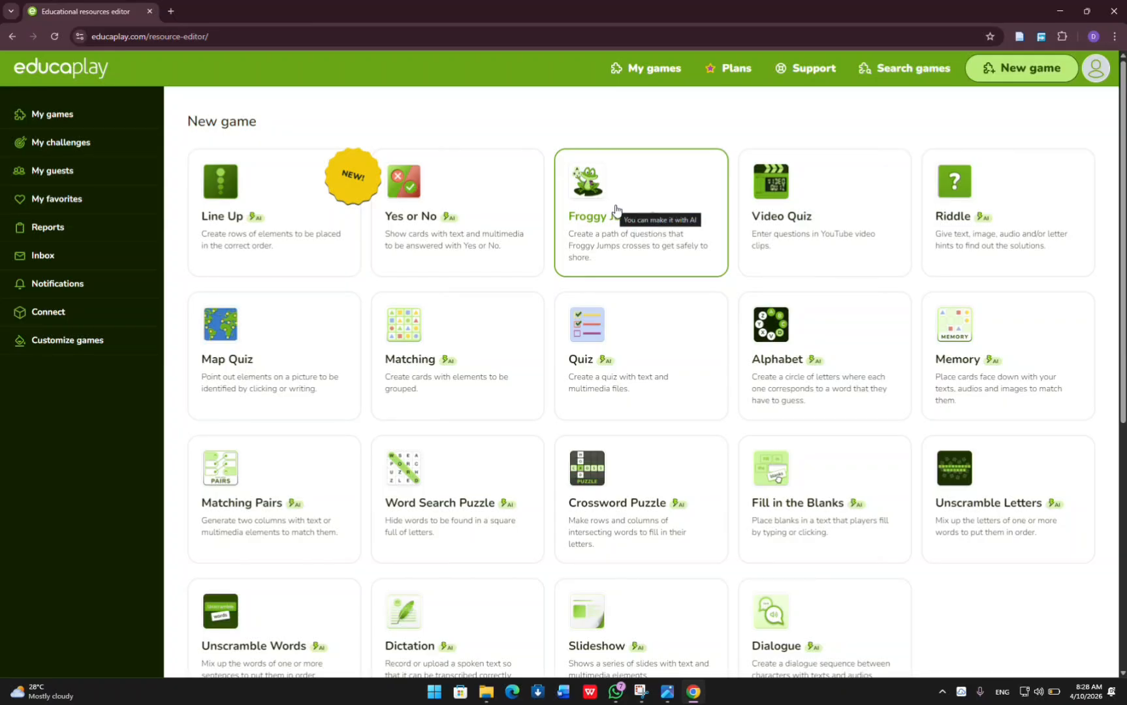
click(642, 185)
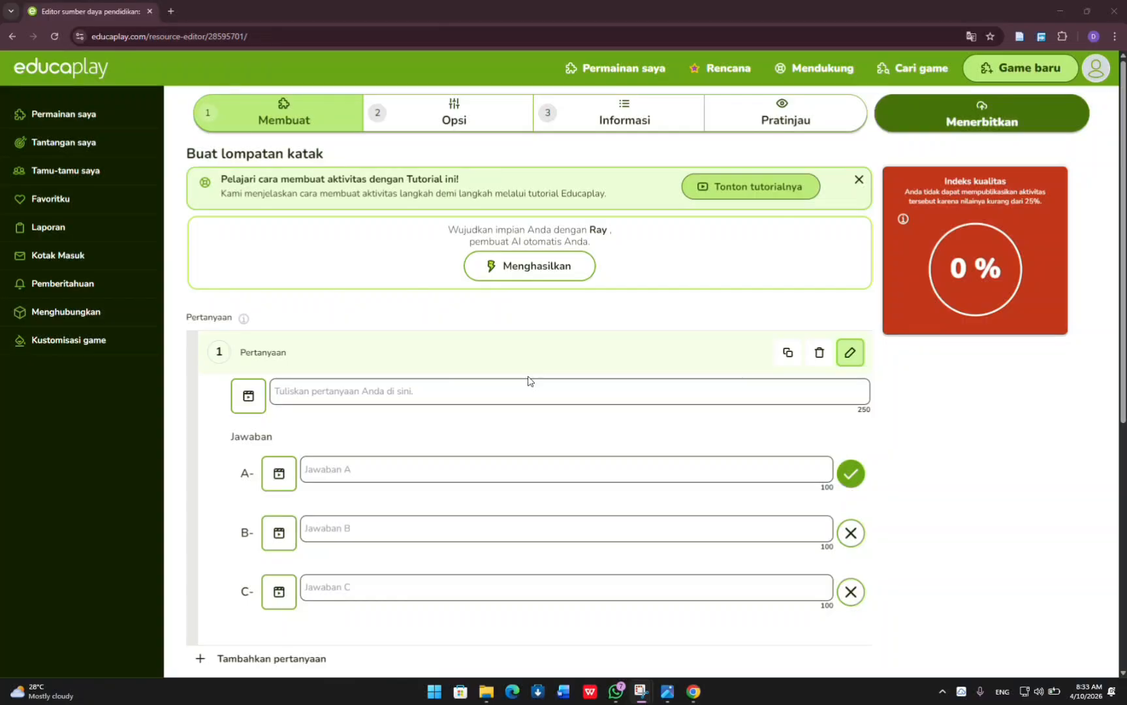
Enter "Aqidah yang benar akan melahirkan?" as the text of question 1.
click(561, 385)
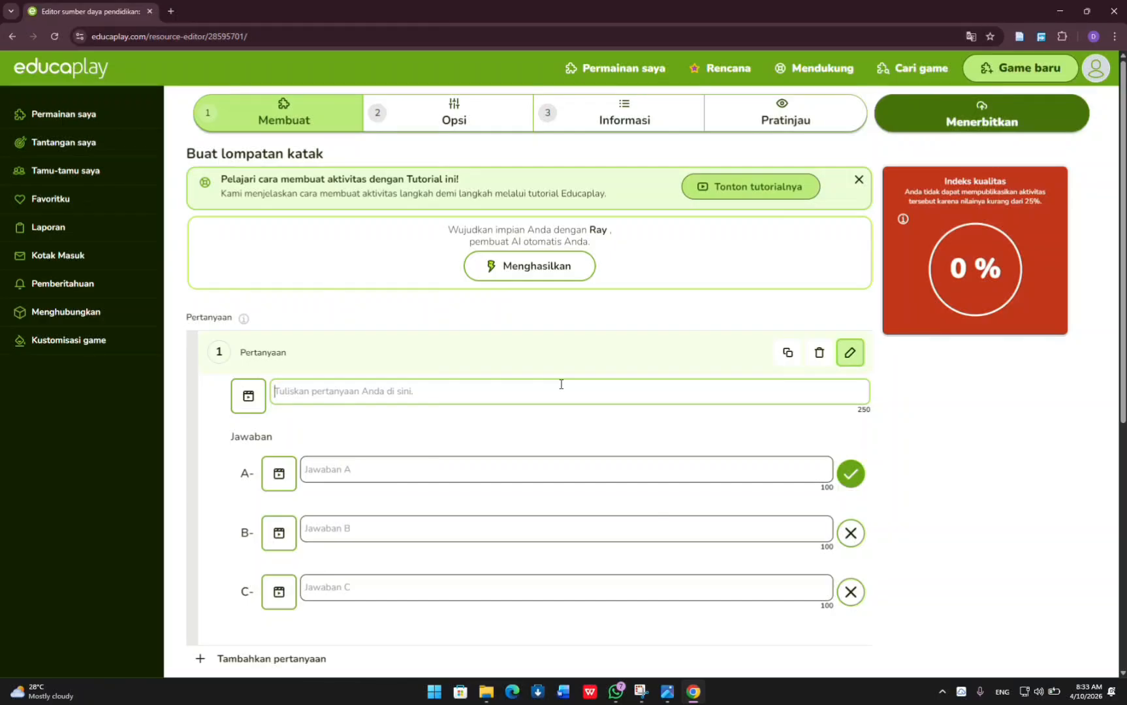
text(A)
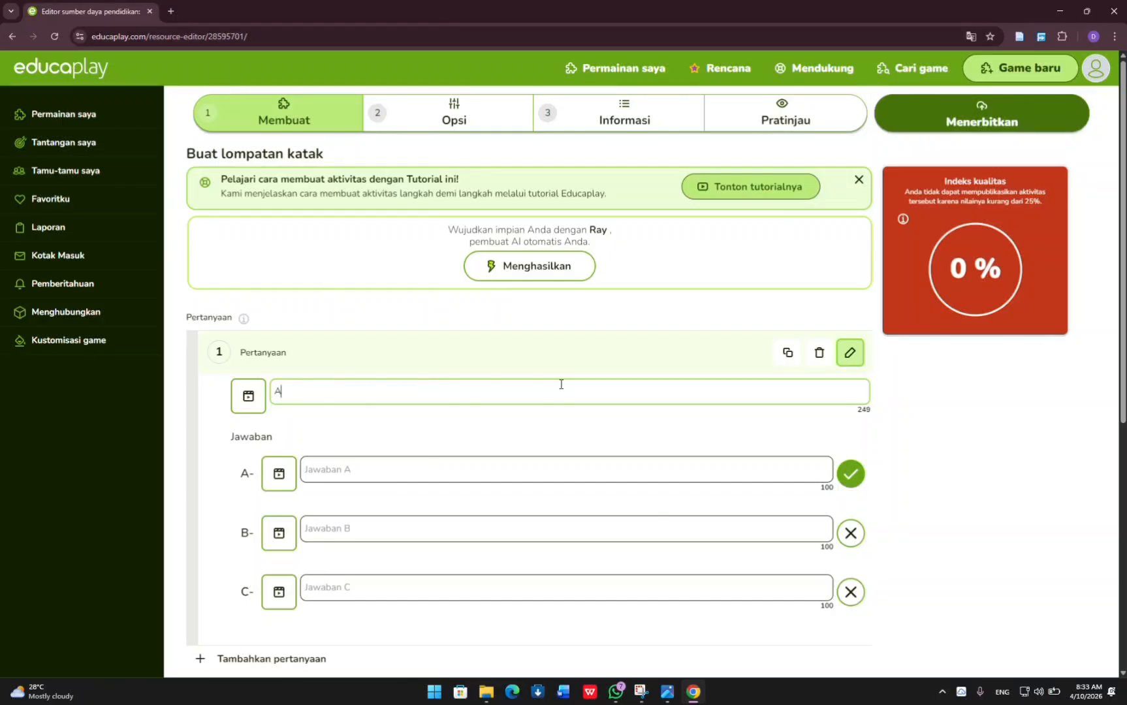
text(qidah yang benar akan m)
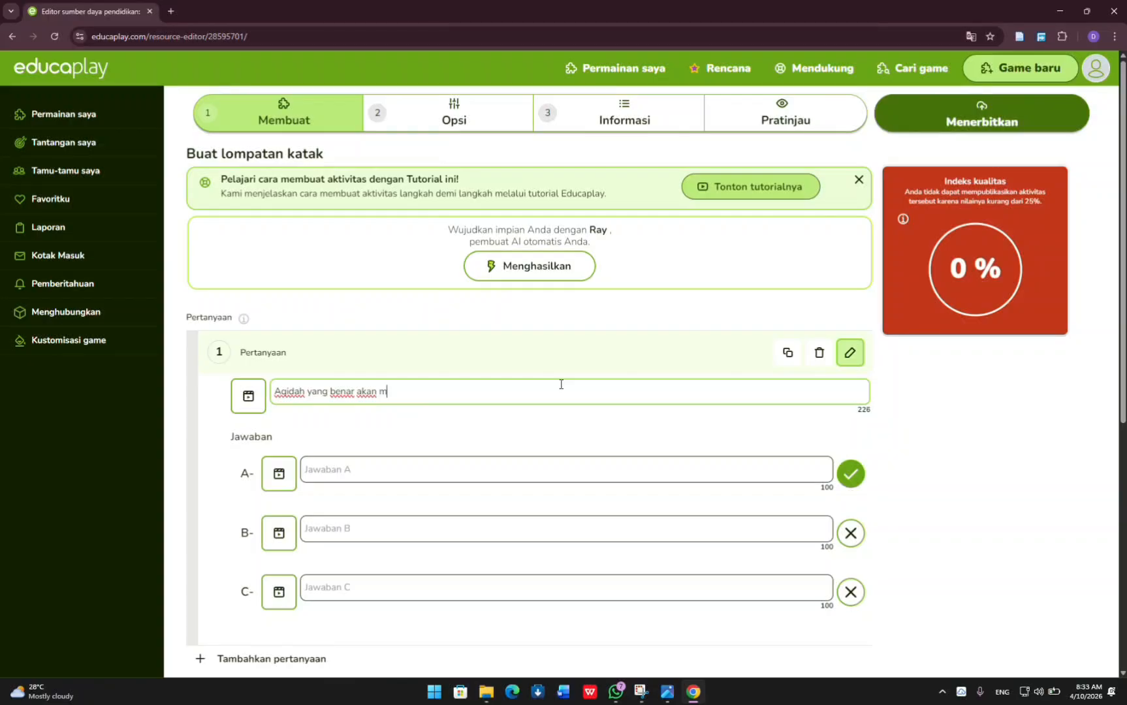
text(elahirkan?)
Fill in the answers to question 1: A "kekayaan", B "ahklak mulia" and C "kekuasaan".
click(555, 464)
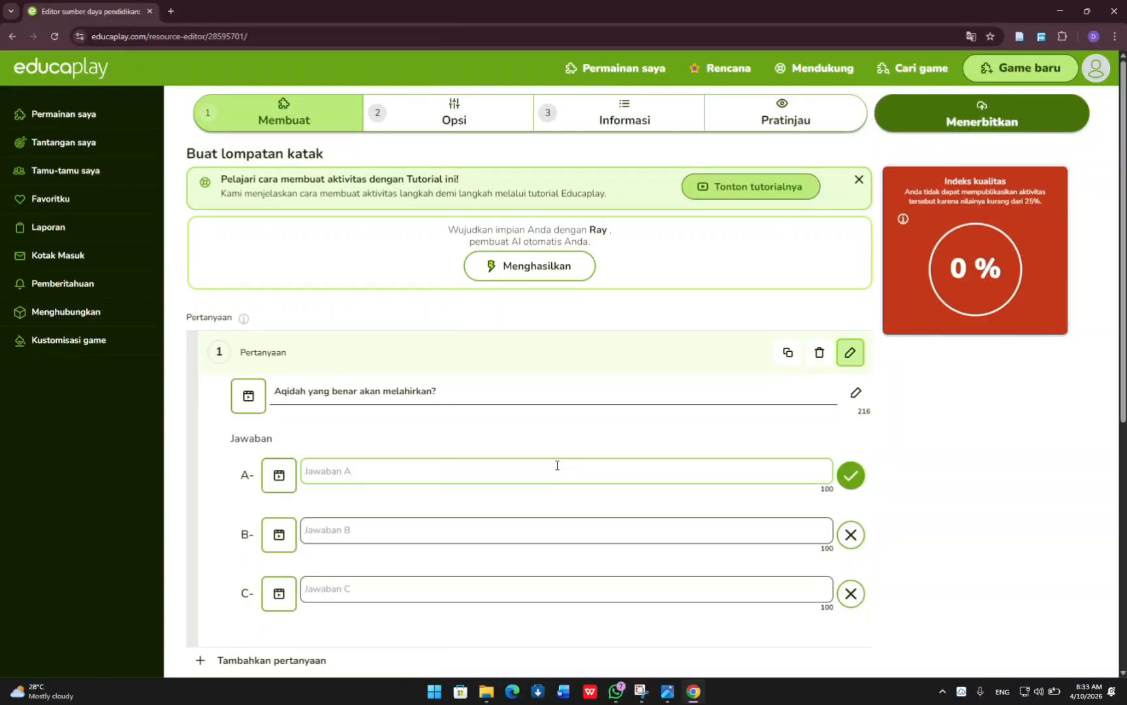
text(kekayaan)
click(573, 523)
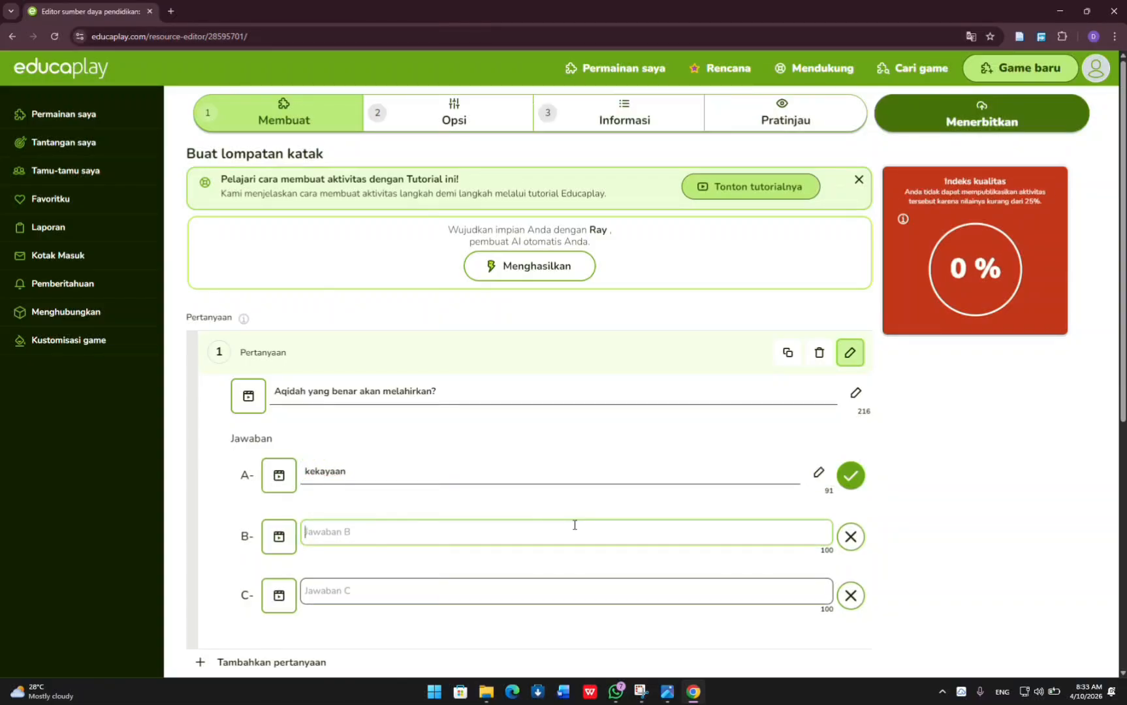
text(ahklak mulai)
key(BackSpace)
key(BackSpace)
text(ia)
click(588, 591)
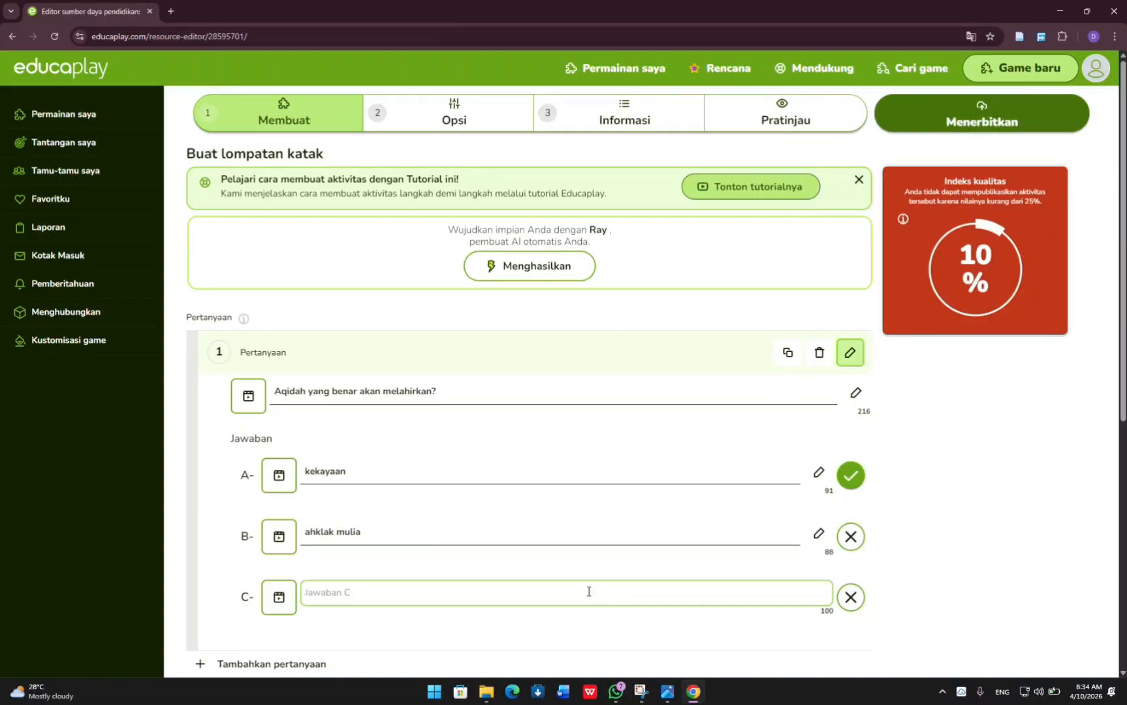
text(kekuasaan)
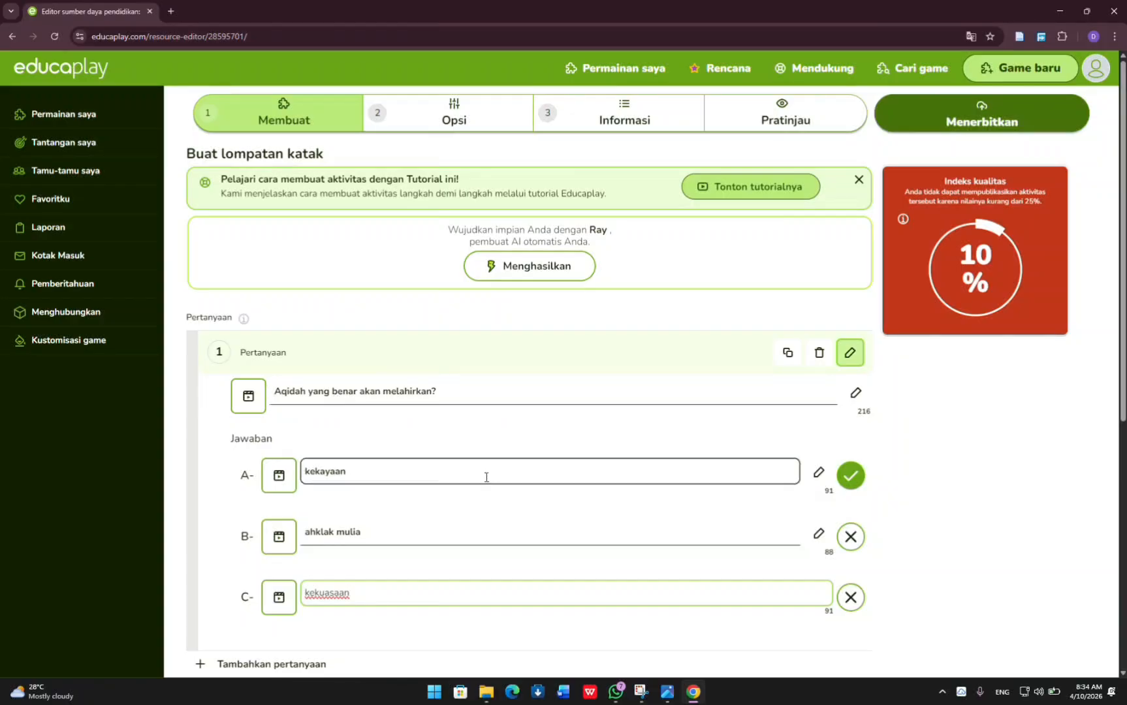
Mark answer B, "ahklak mulia", as the correct answer to question 1.
click(851, 537)
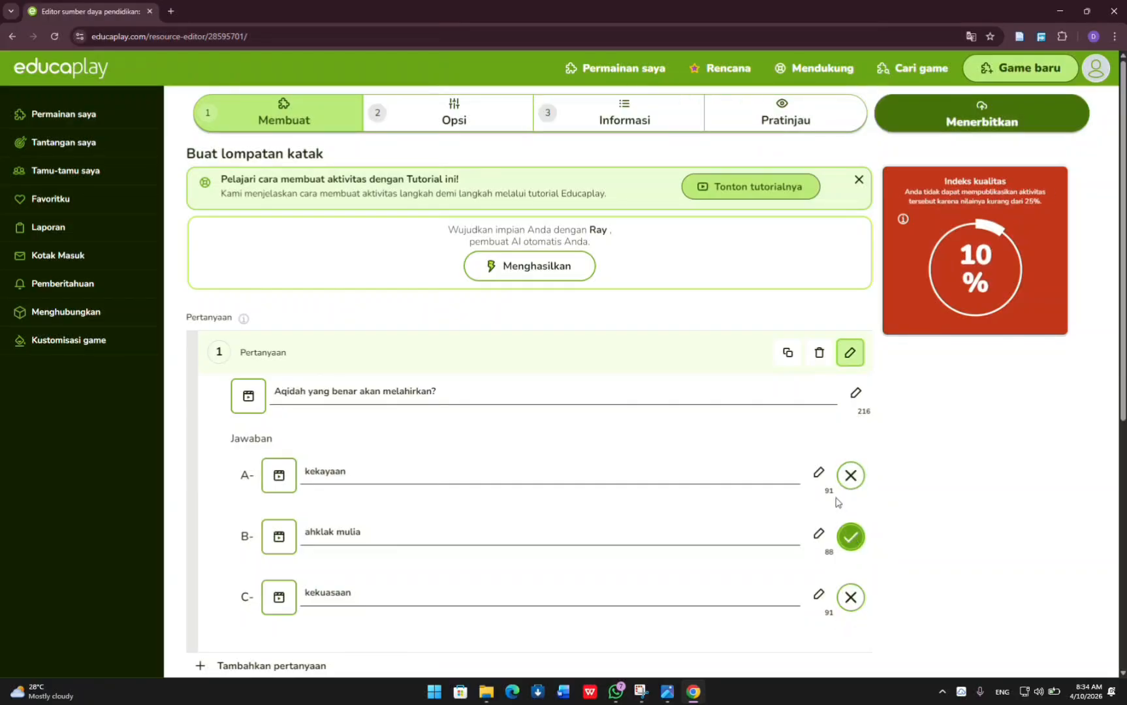
click(849, 480)
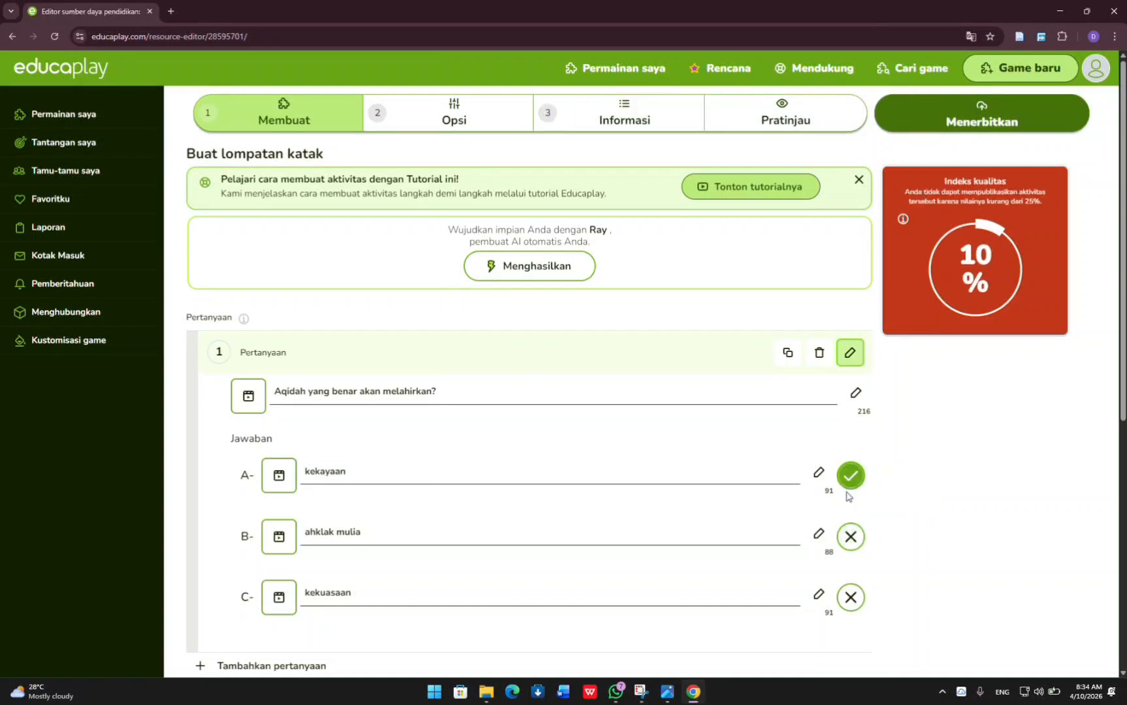
click(857, 550)
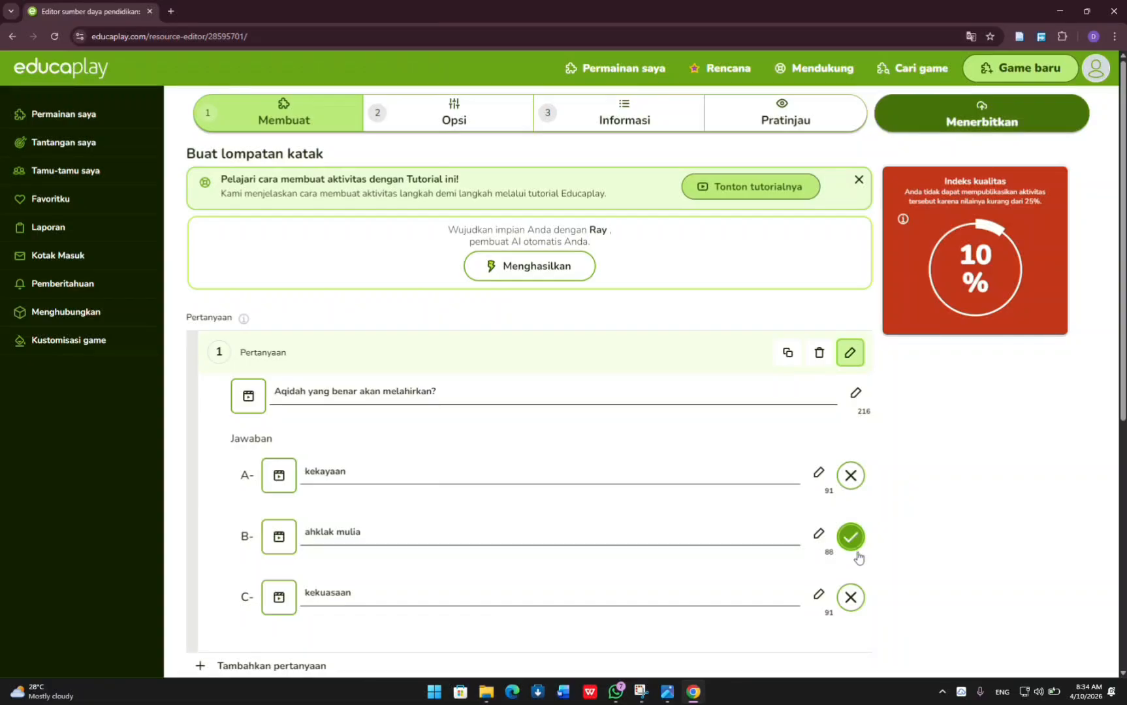
click(852, 602)
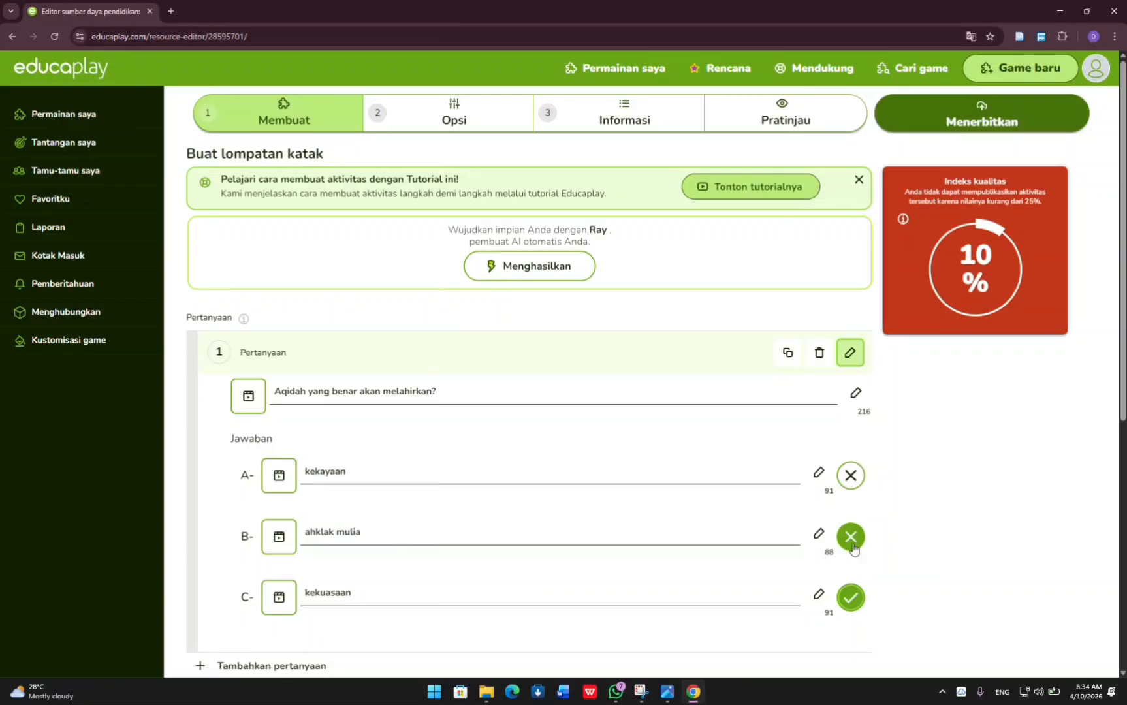
click(852, 545)
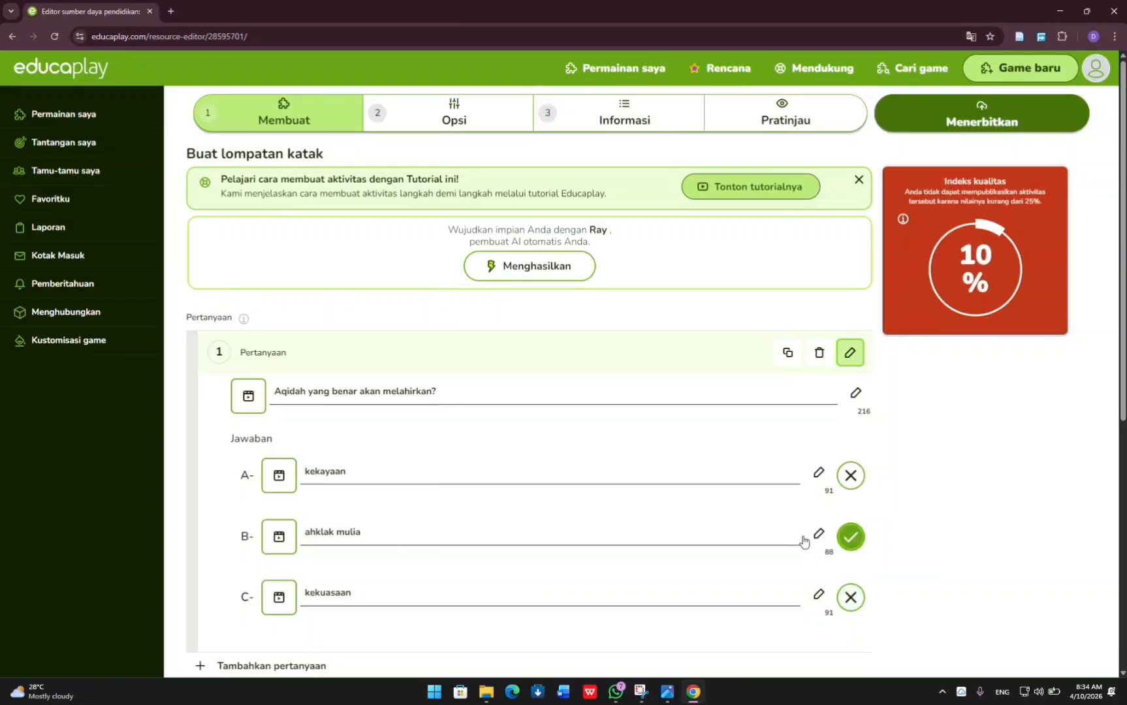
click(340, 394)
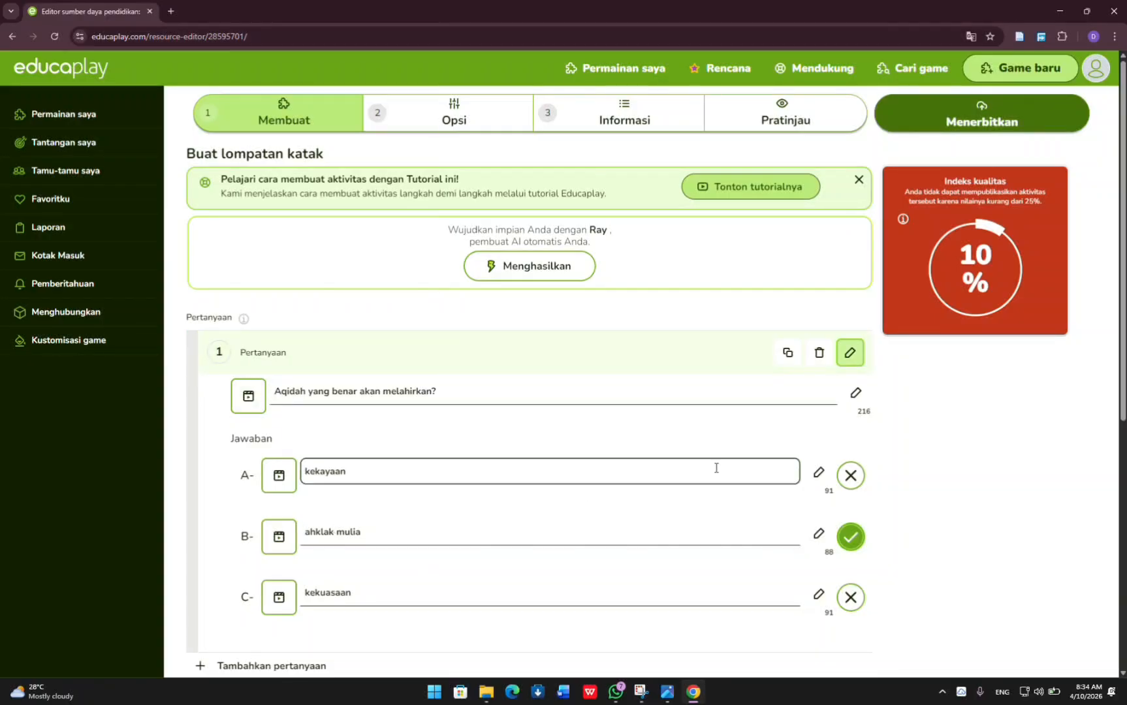
scroll(704, 458, down, 1)
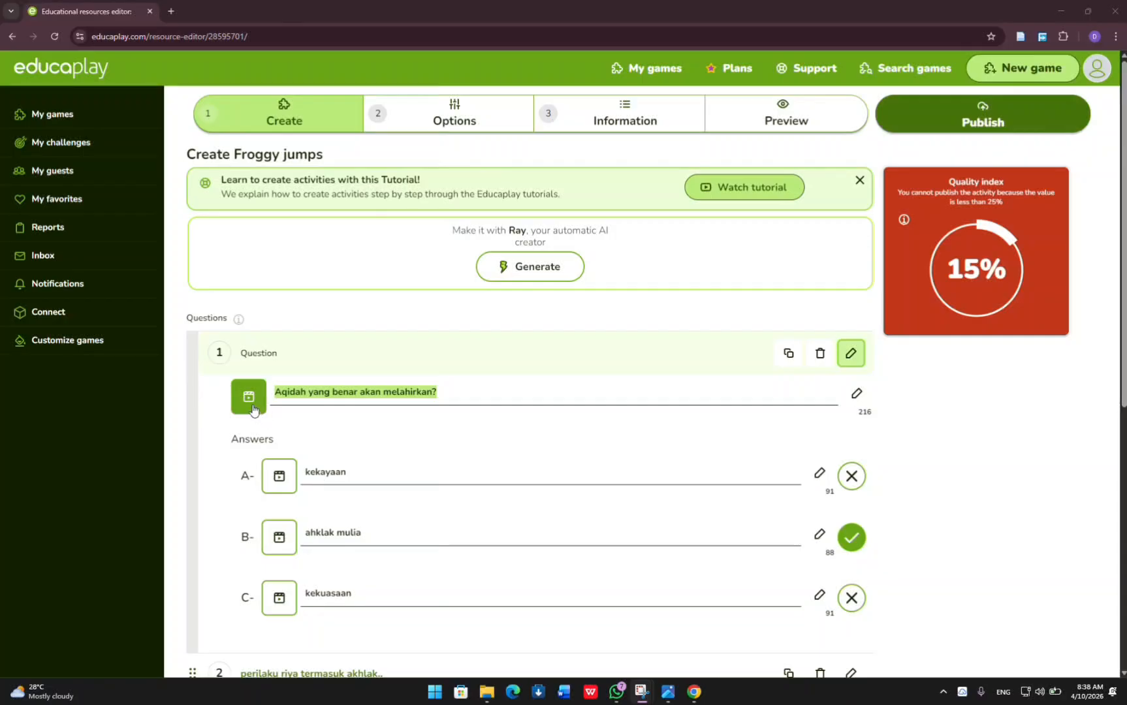
Search for an image for question 1 with the query shortened to "Aqidah yang benar".
click(253, 410)
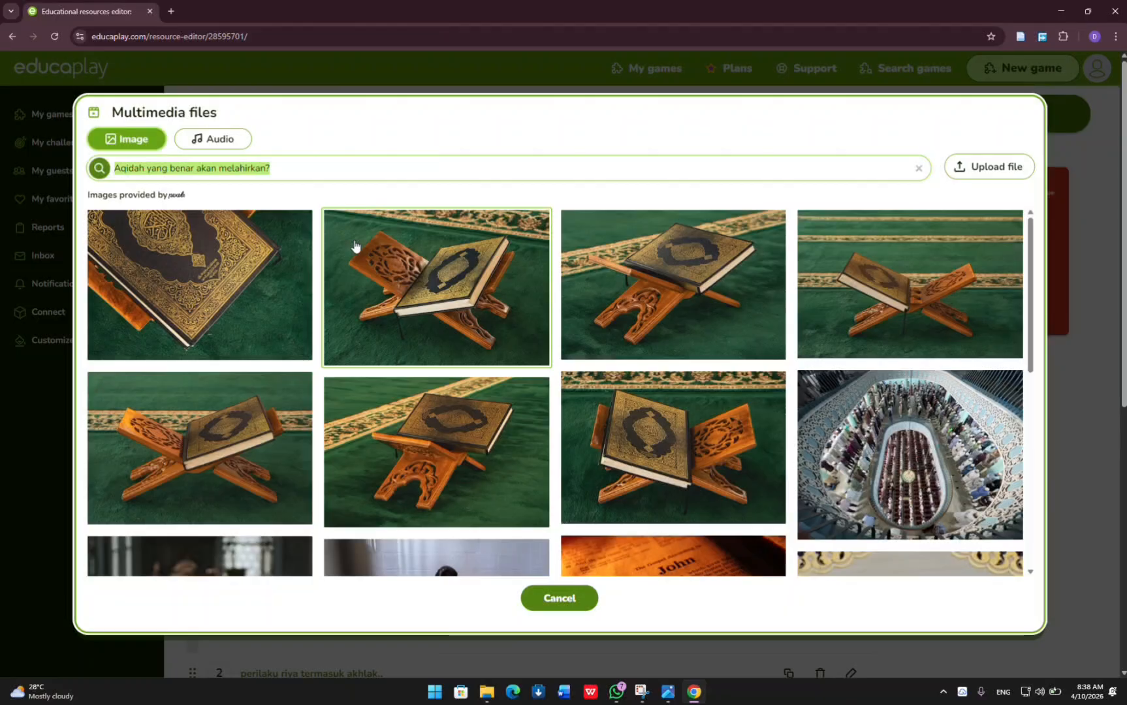
click(310, 167)
key(BackSpace)
key(BackSpace)
key(BackSpace)
key(BackSpace)
key(BackSpace)
key(BackSpace)
key(BackSpace)
key(BackSpace)
key(BackSpace)
key(BackSpace)
key(BackSpace)
key(BackSpace)
key(BackSpace)
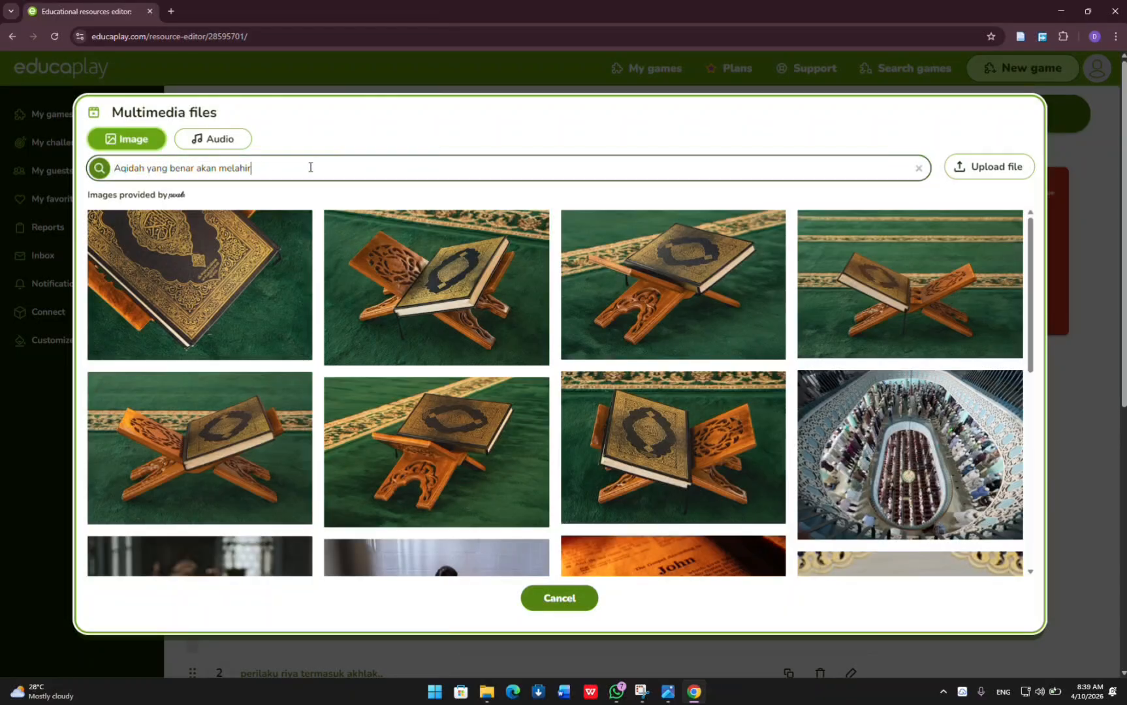
key(BackSpace)
key(BackSpace)
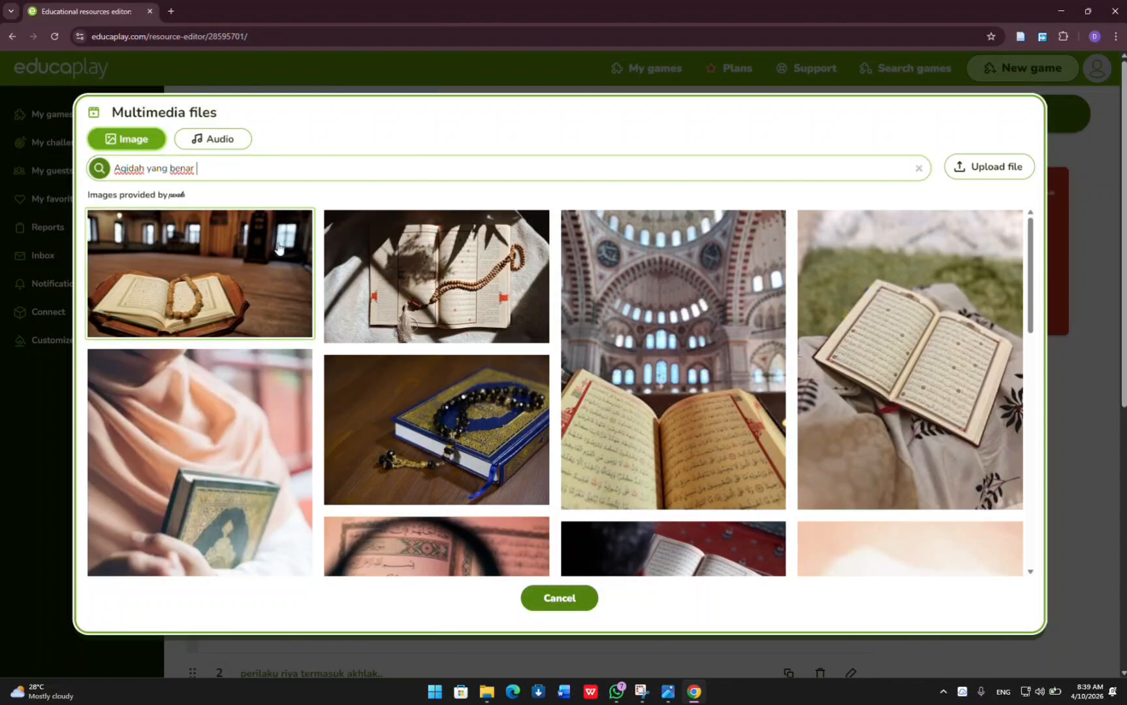
Add the picture of an open Quran lying on patterned fabric to question 1.
scroll(277, 289, down, 2)
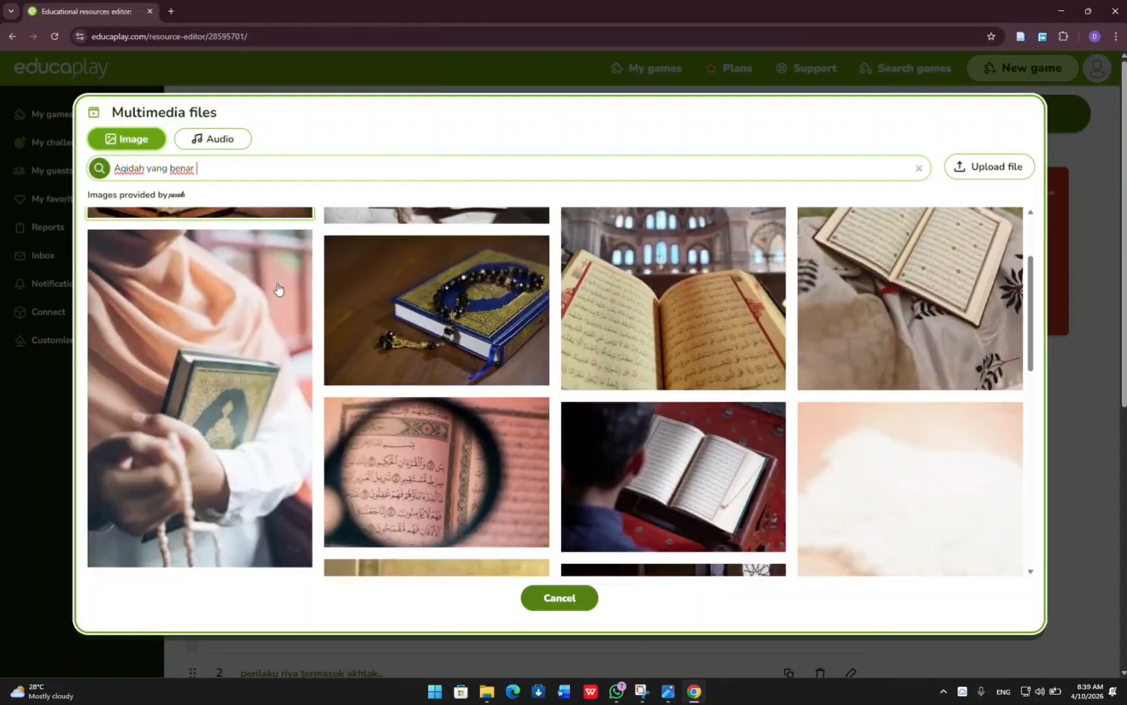
scroll(277, 356, up, 2)
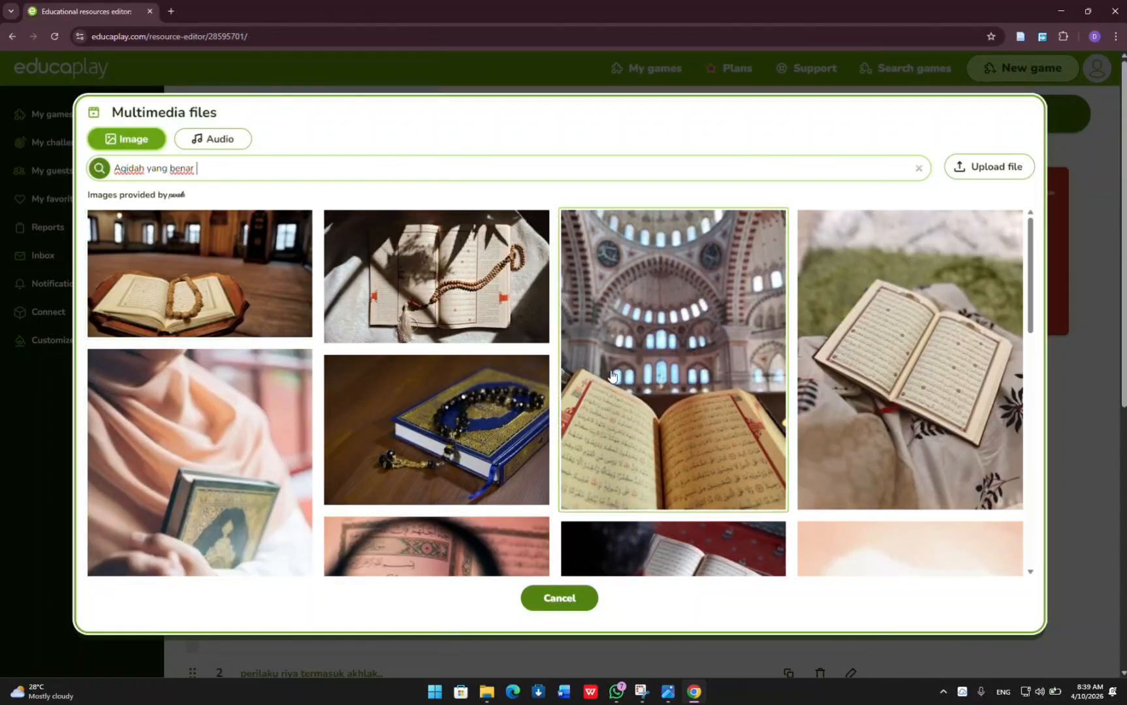
click(951, 413)
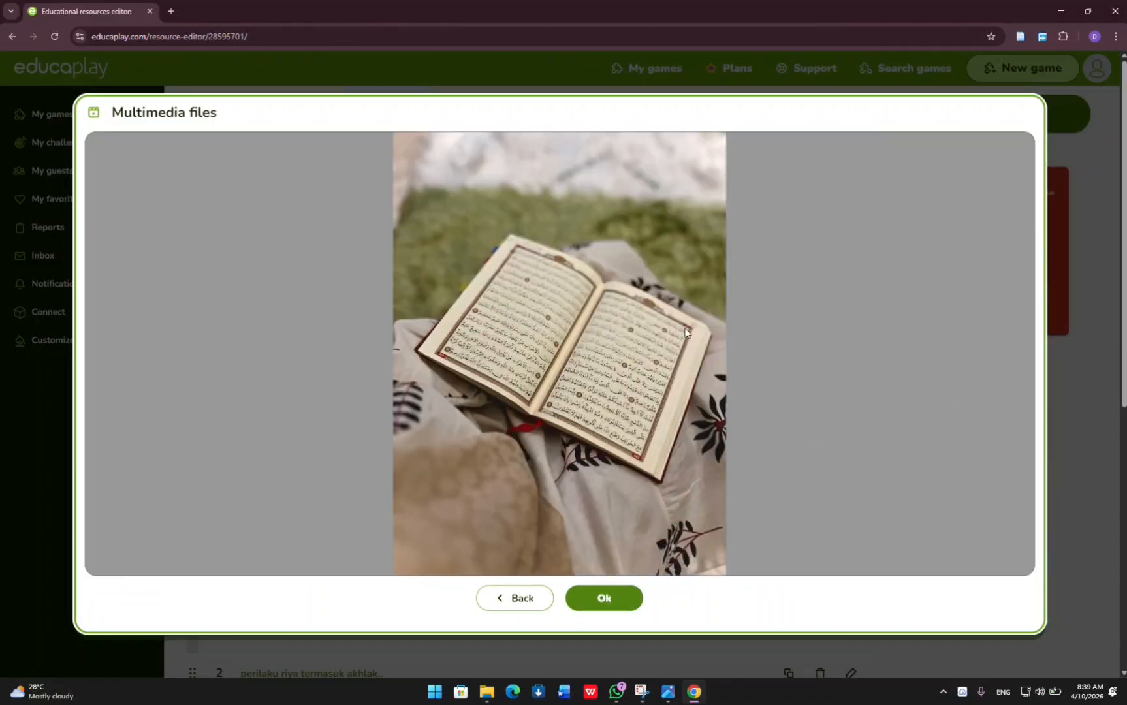
click(606, 597)
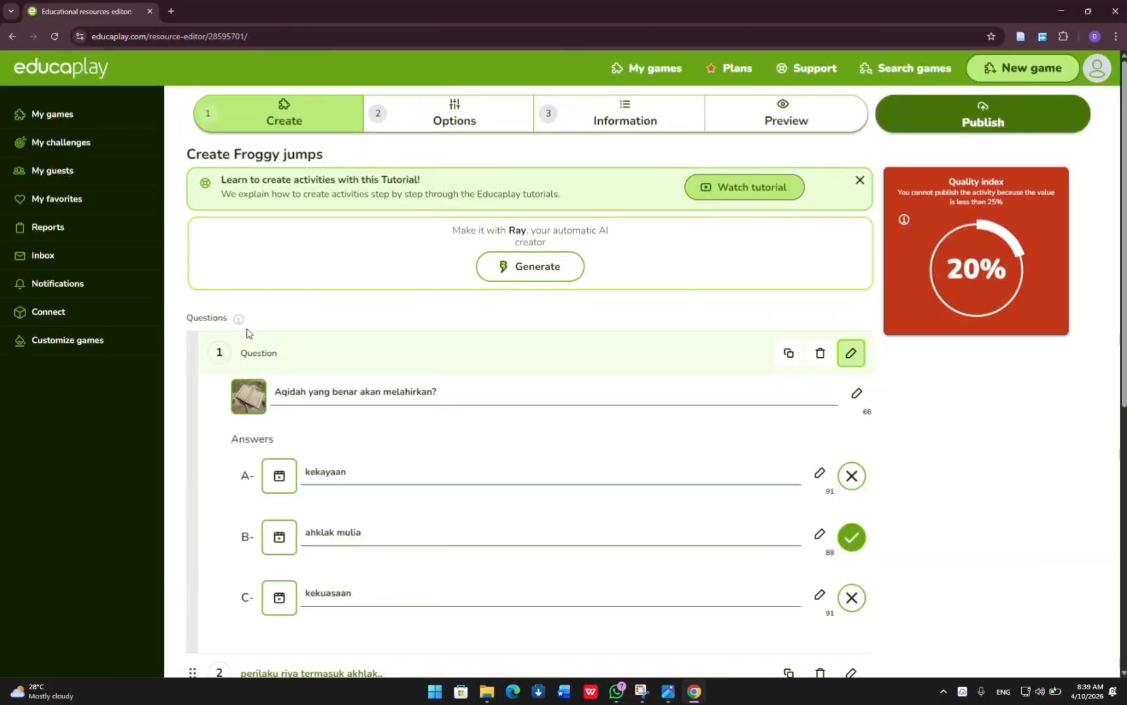
Review the image and answers of question 1 and the answers of question 2, "perilaku riya termasuk akhlak..".
mouse_move(251, 394)
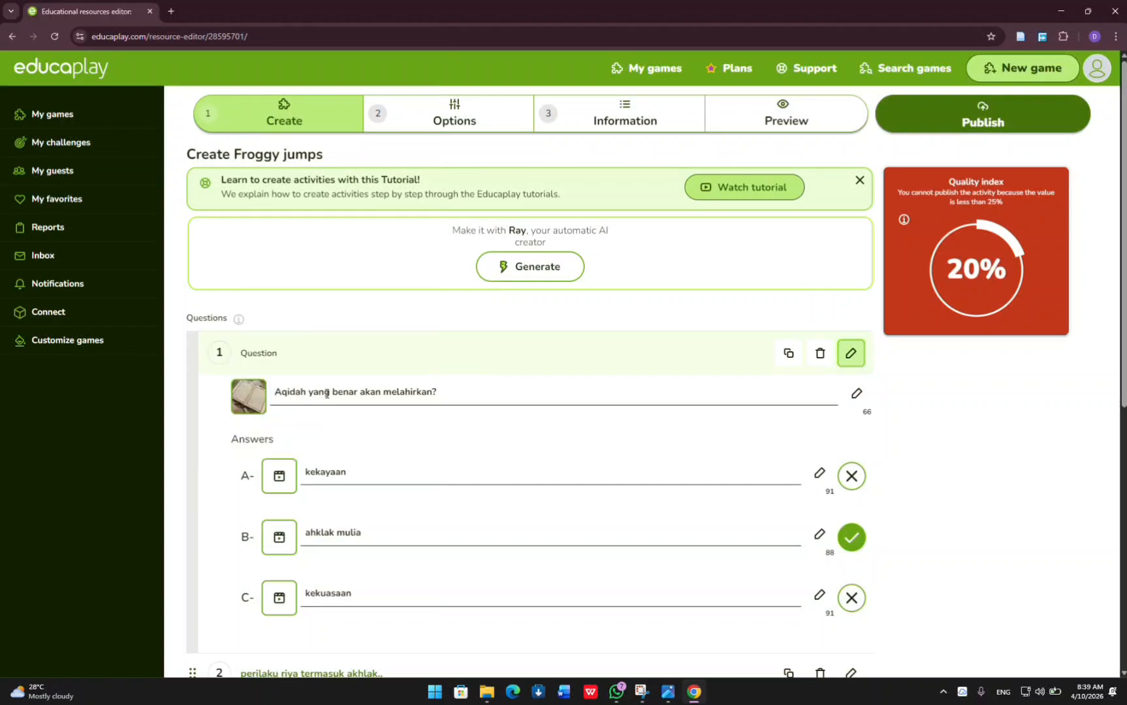
scroll(469, 453, down, 3)
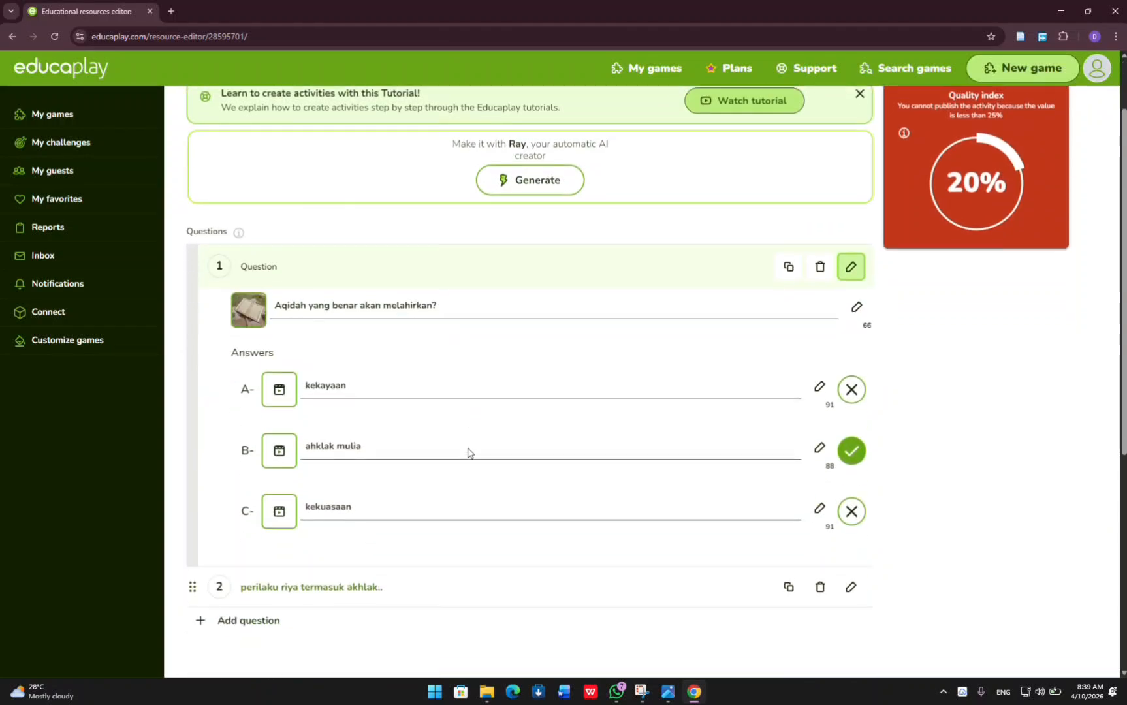
click(448, 464)
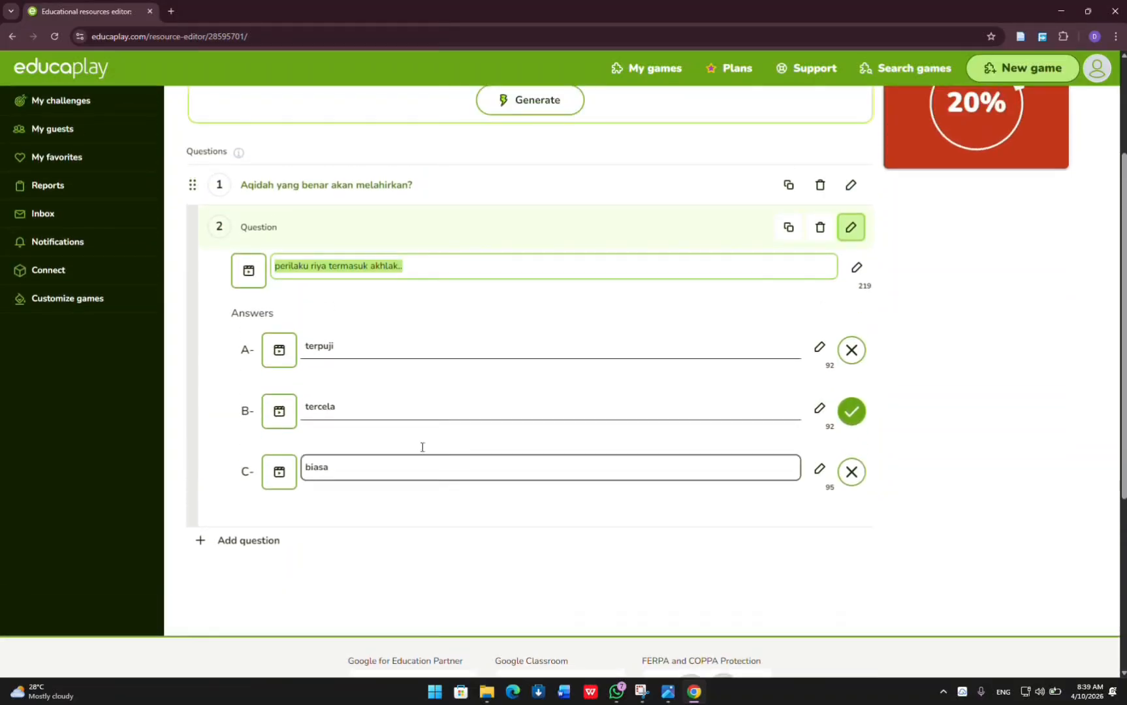
scroll(465, 374, down, 2)
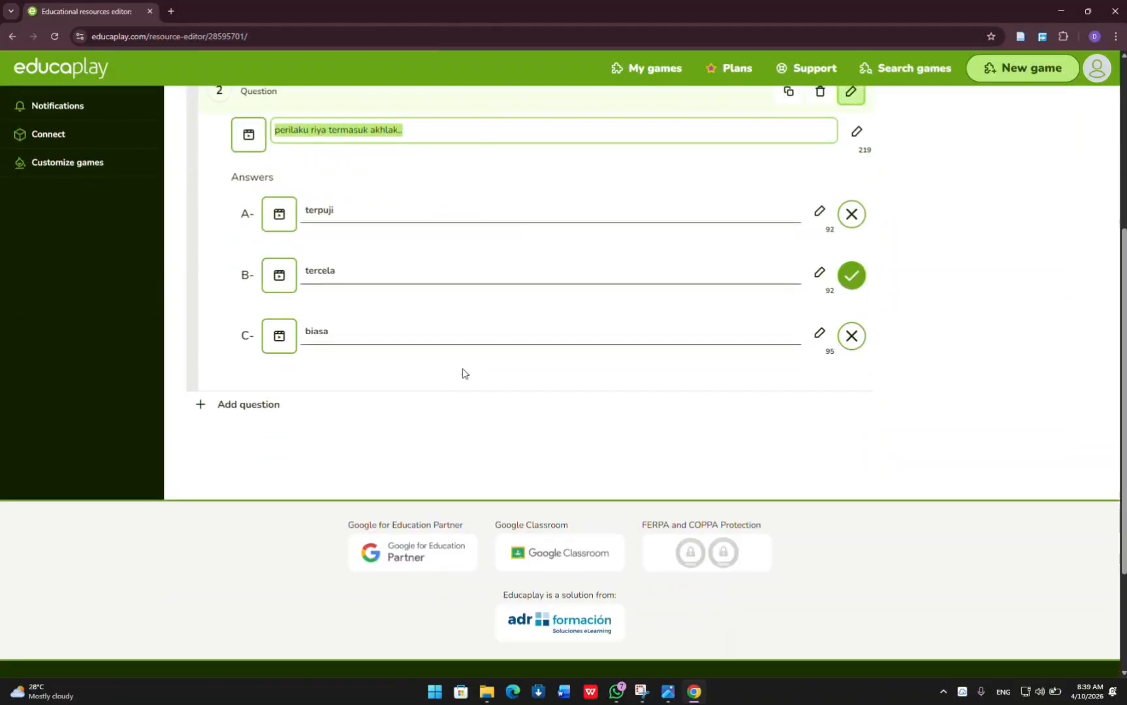
scroll(465, 374, up, 1)
scroll(251, 177, up, 1)
scroll(250, 177, up, 1)
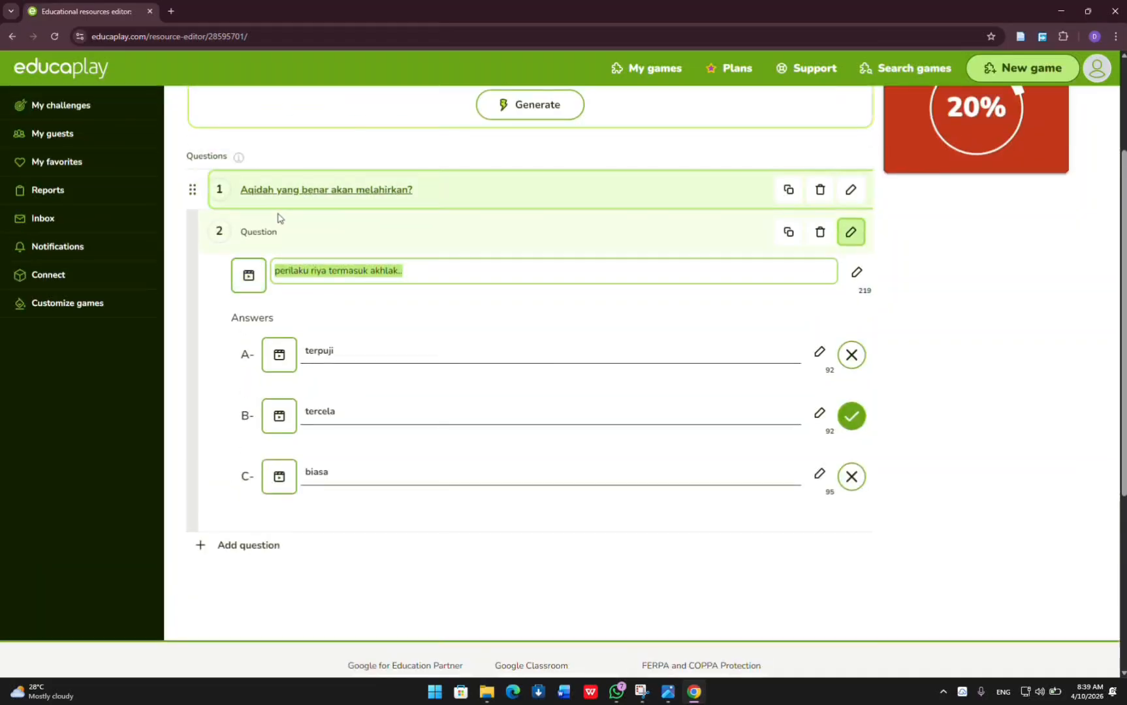
click(275, 196)
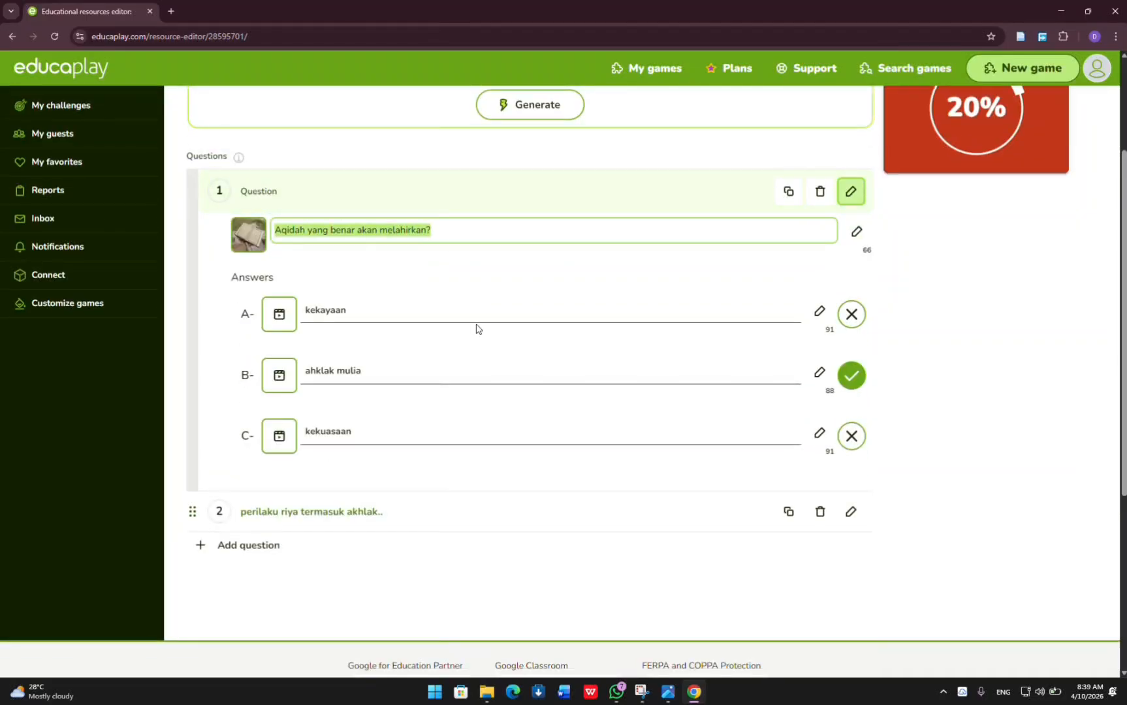
scroll(556, 355, down, 3)
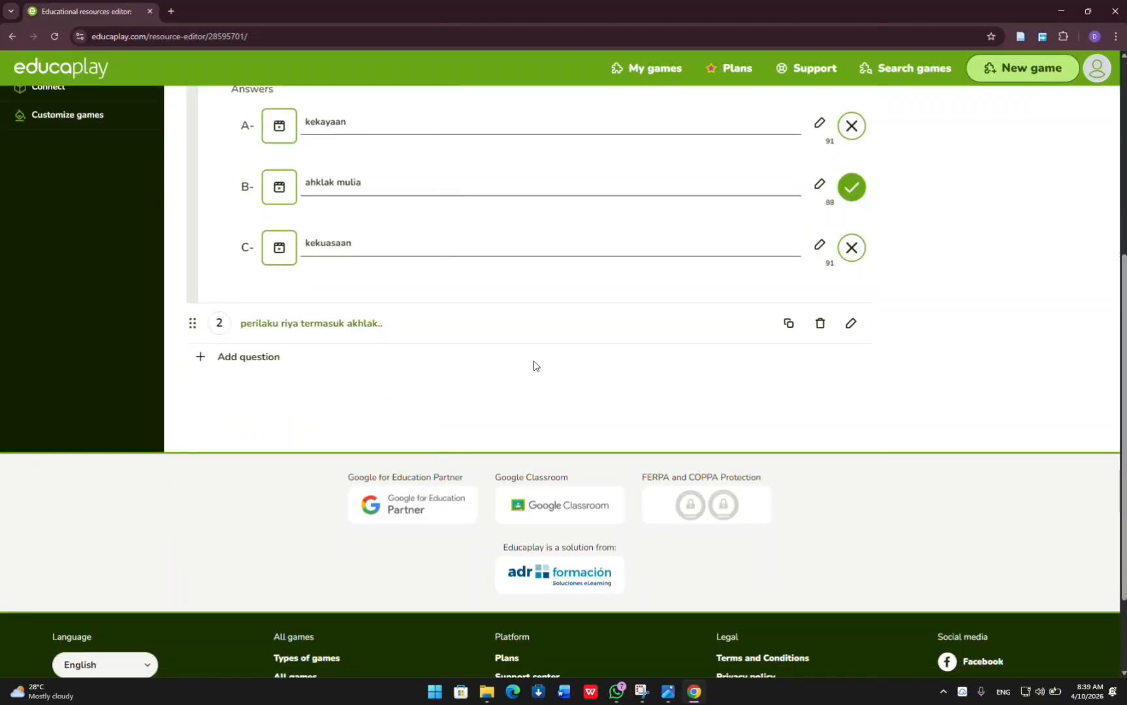
scroll(758, 255, up, 4)
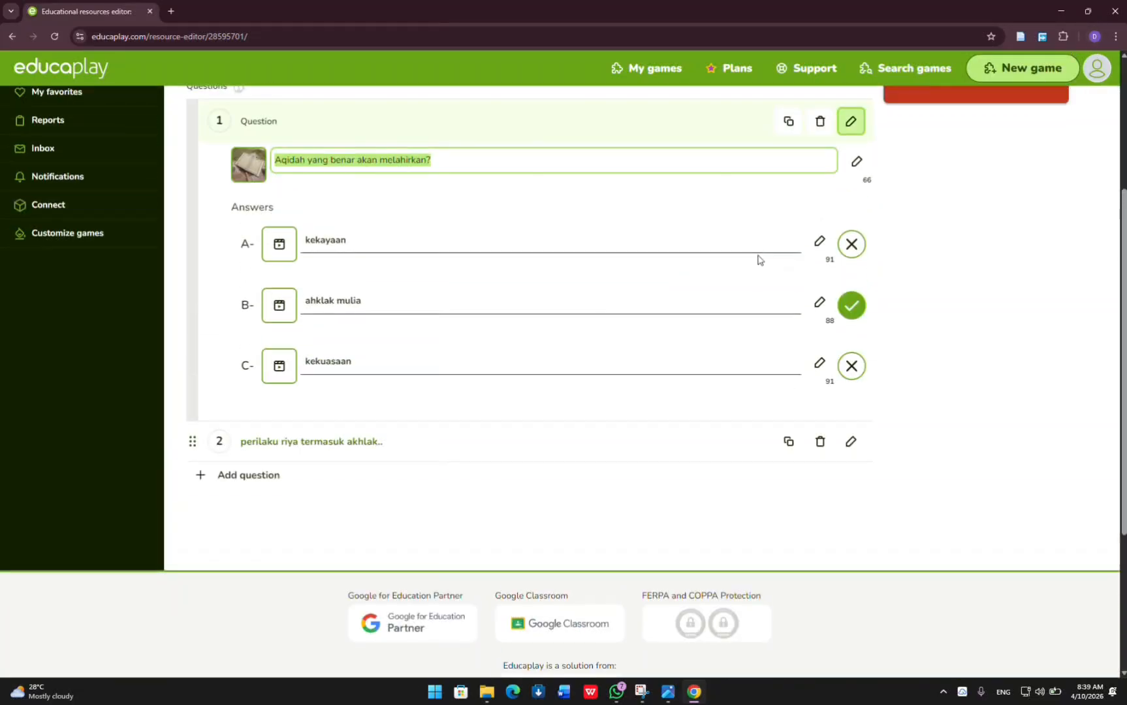
scroll(757, 260, up, 2)
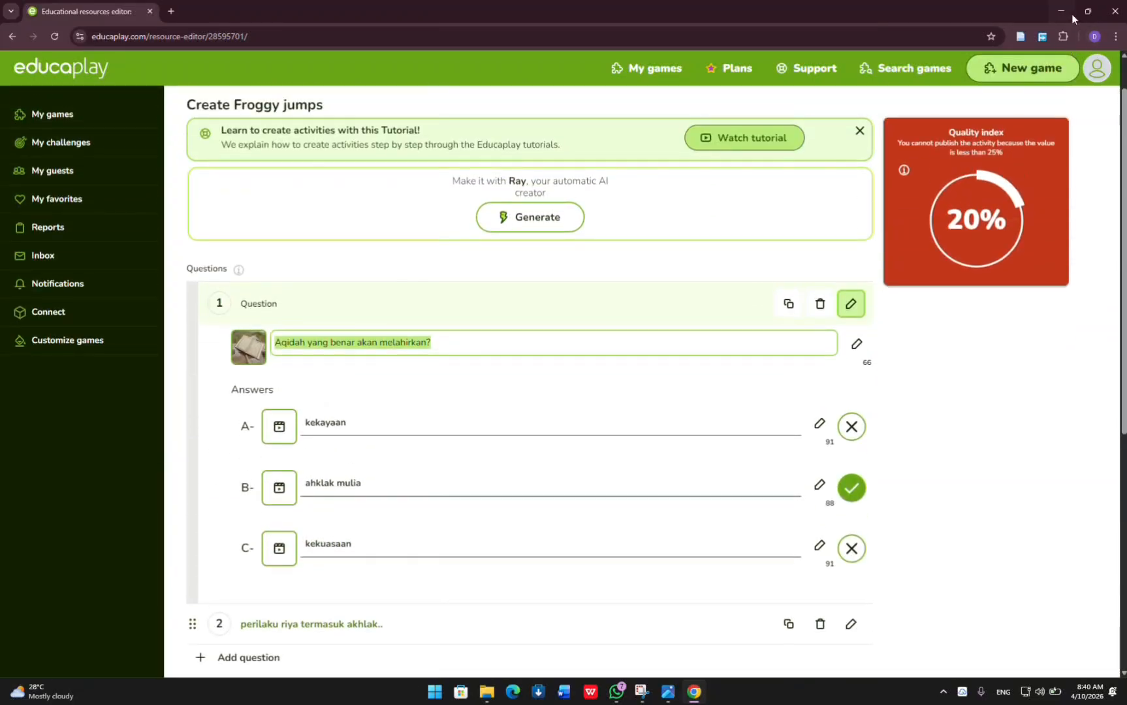
Translate the editor page from English to Indonesian and dismiss the translation popup.
click(1116, 36)
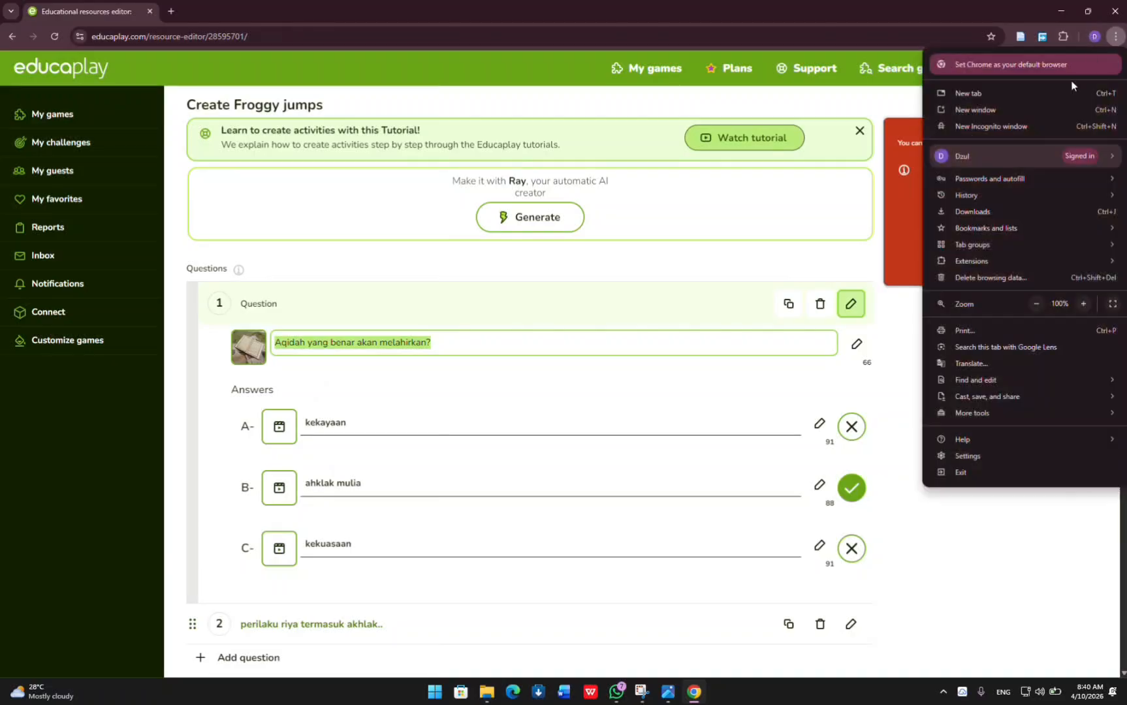
click(982, 364)
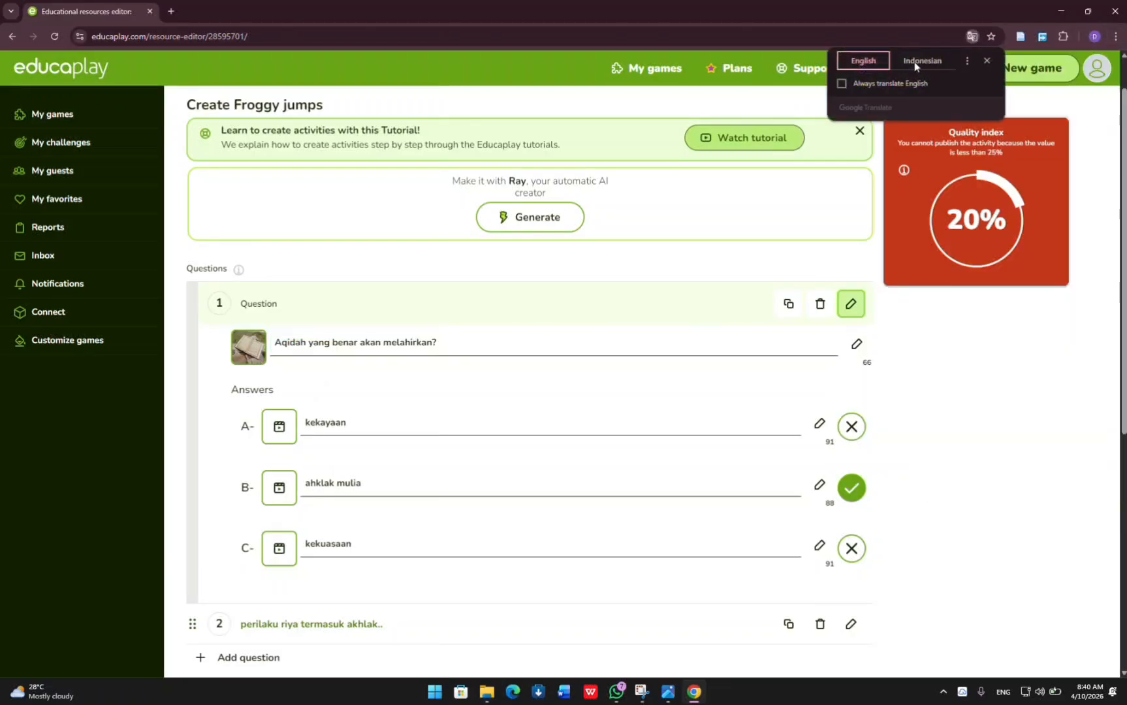
click(918, 60)
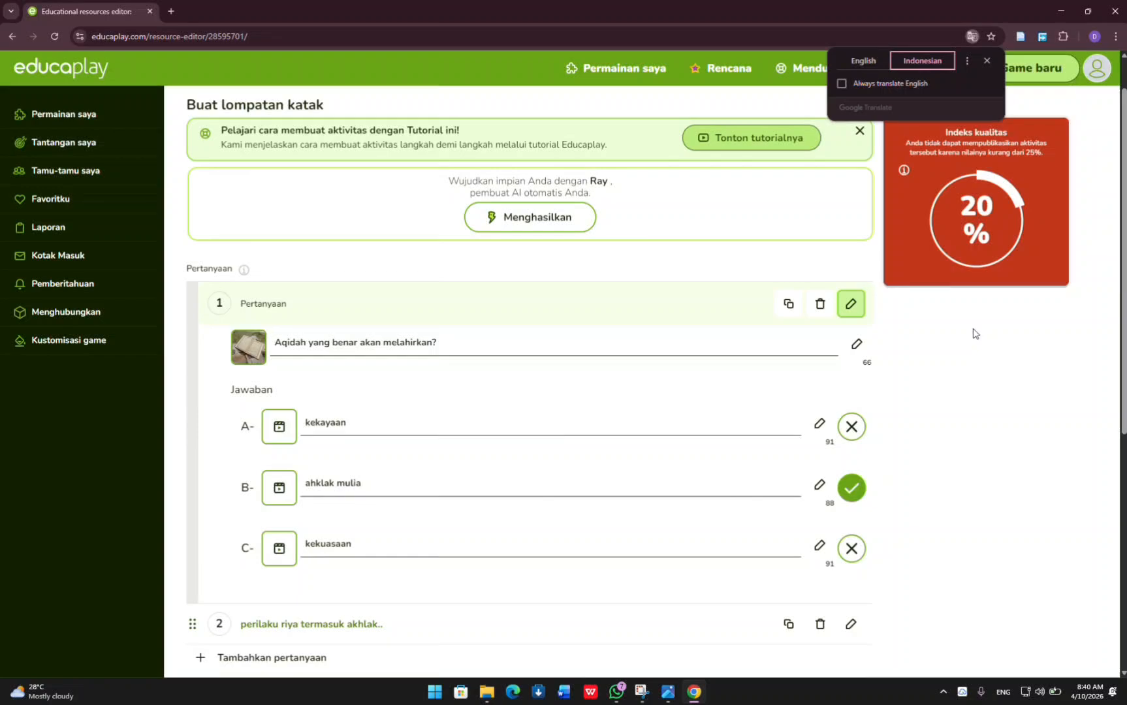
ctrl+scroll(973, 333, up, 3)
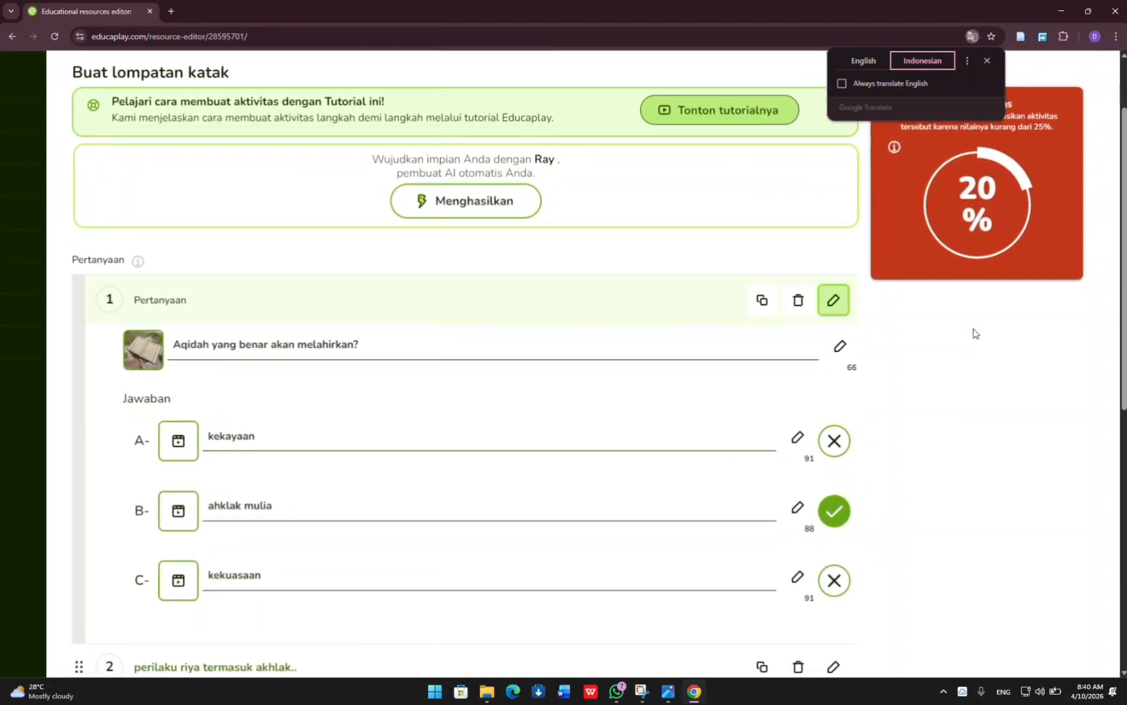
click(988, 60)
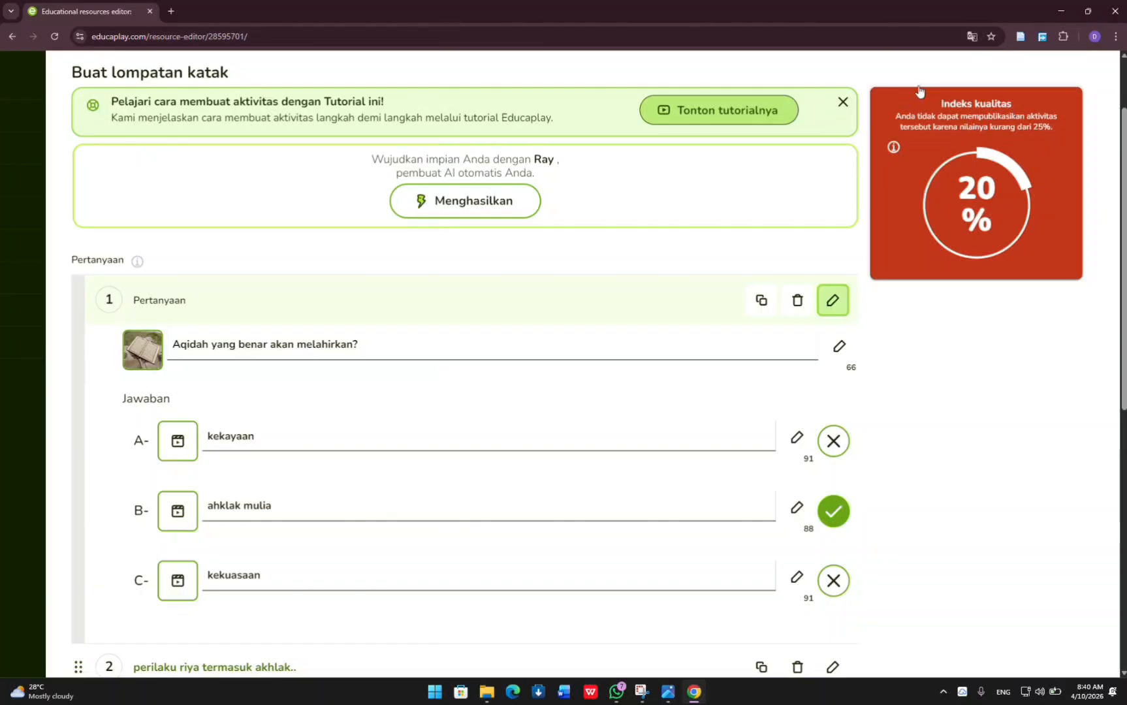
Examine the quality index with its publishing requirement and the list of questions in the translated editor.
scroll(792, 259, down, 2)
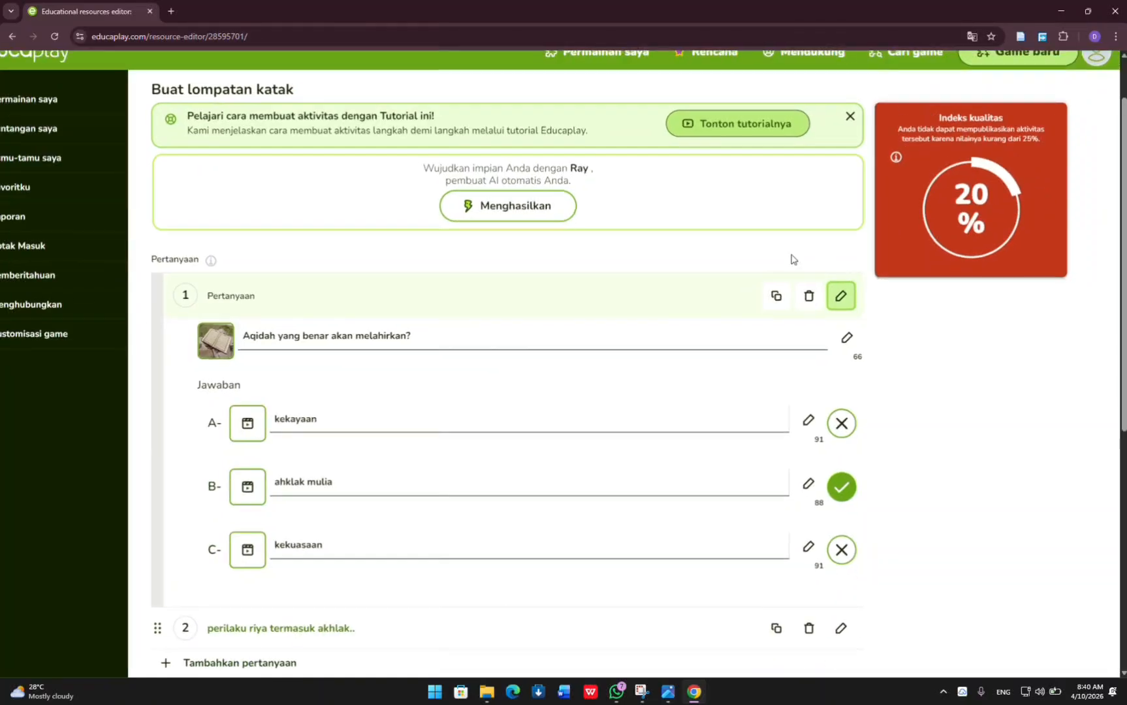
scroll(589, 305, down, 3)
scroll(590, 297, up, 1)
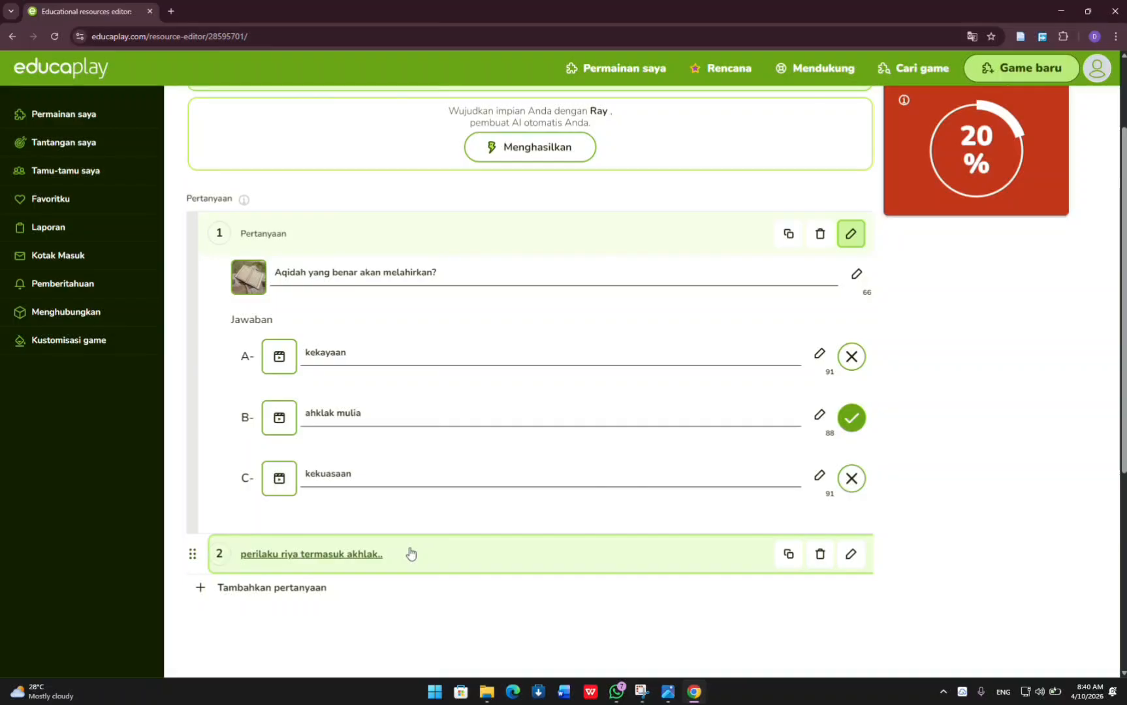
scroll(914, 195, up, 2)
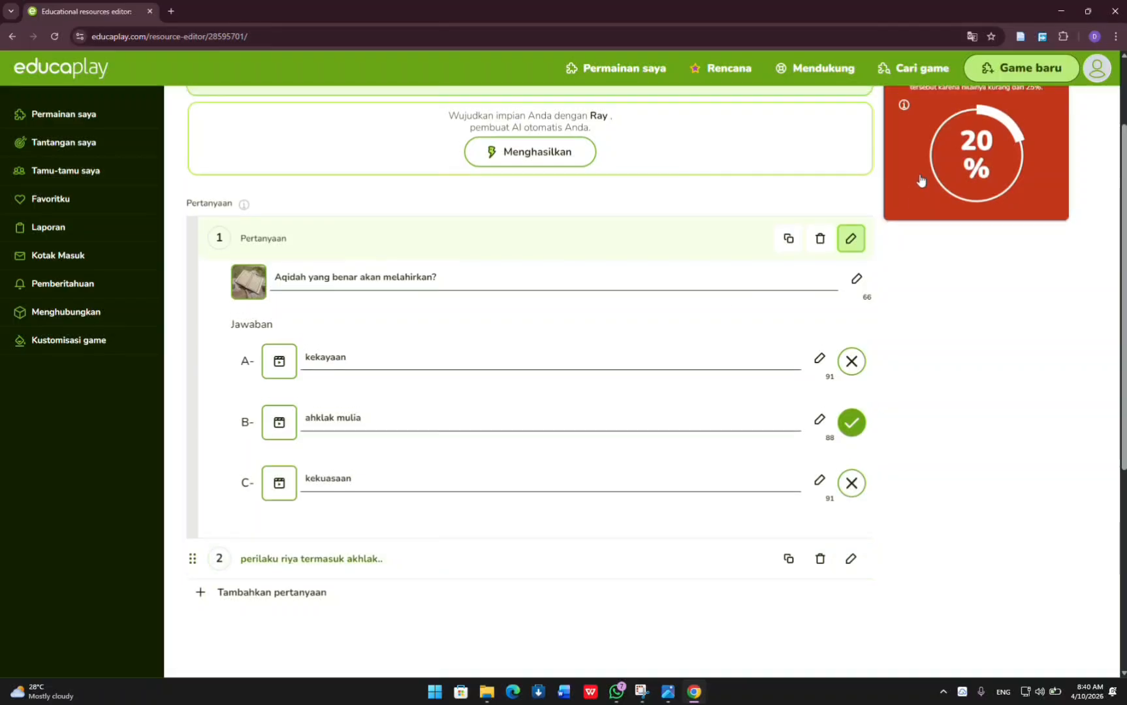
scroll(921, 179, up, 5)
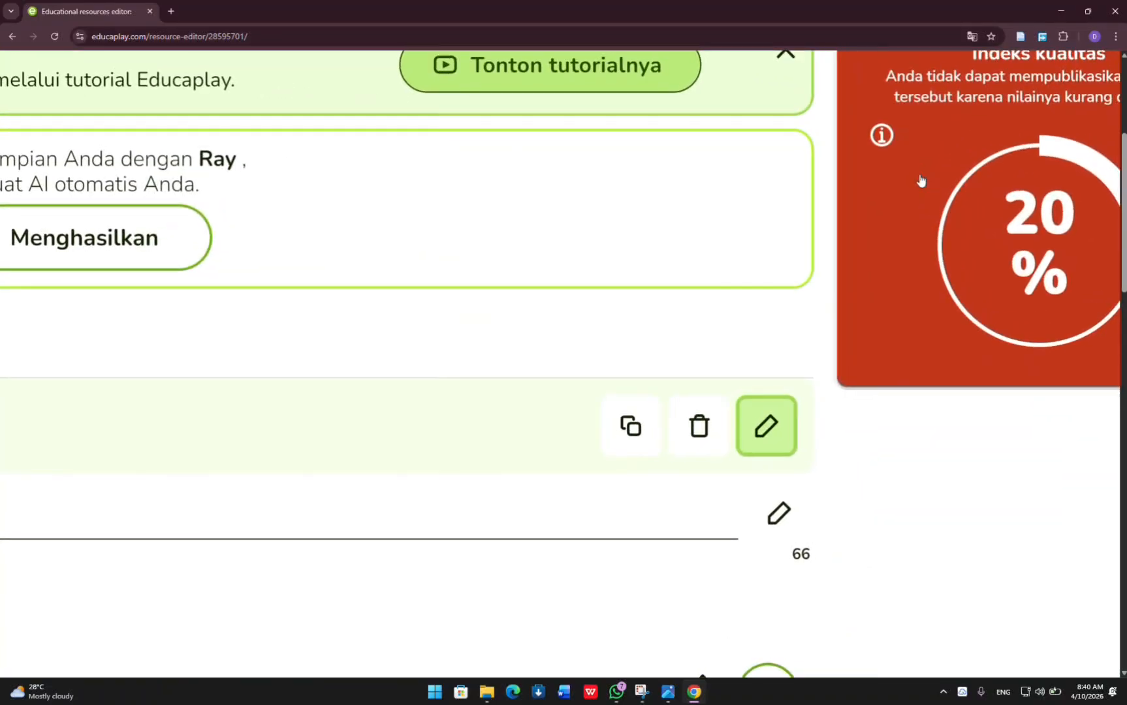
scroll(921, 179, down, 5)
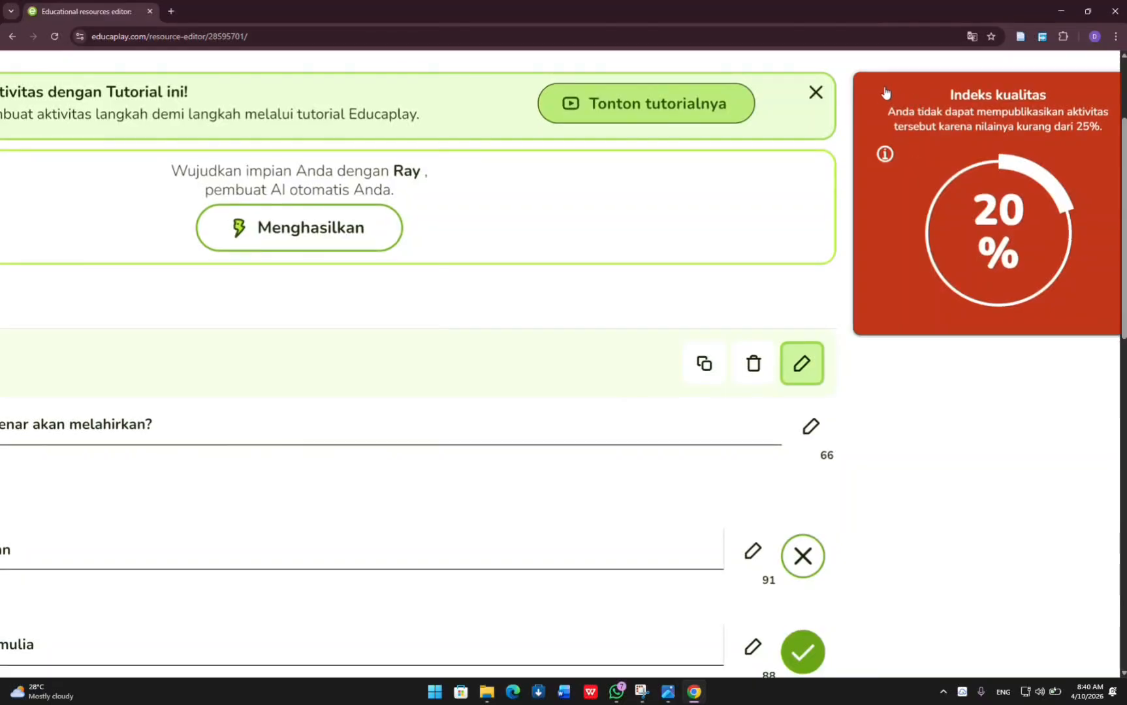
scroll(885, 92, down, 3)
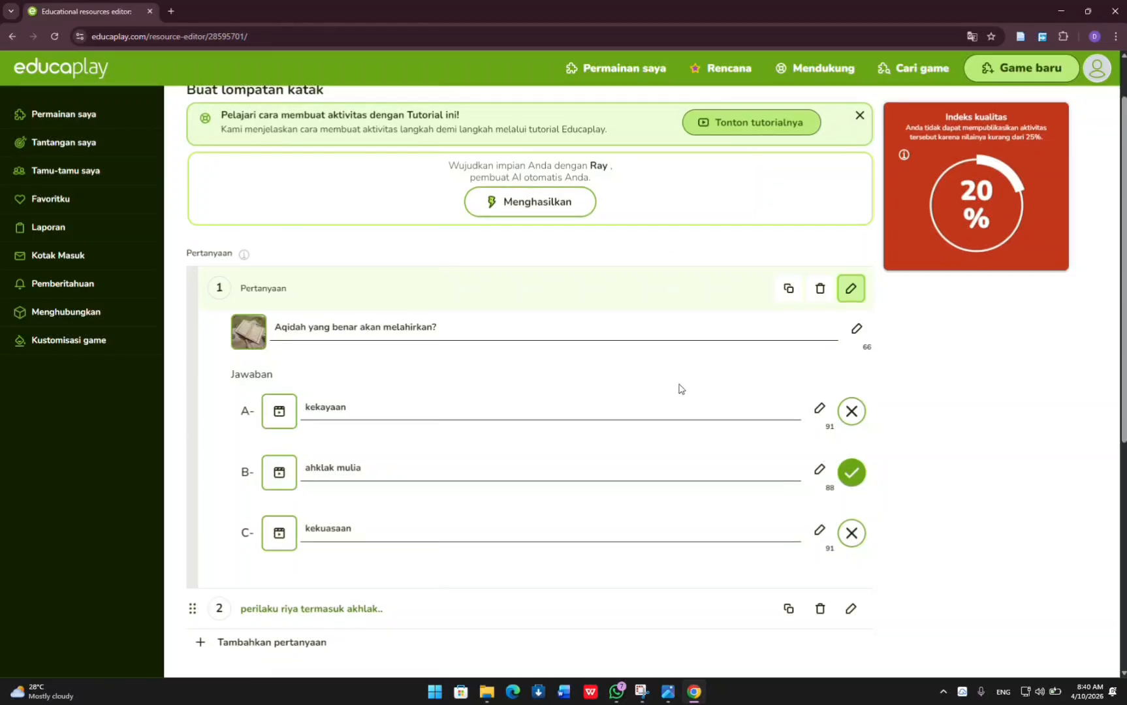
scroll(679, 389, down, 2)
scroll(671, 273, up, 2)
scroll(671, 273, down, 3)
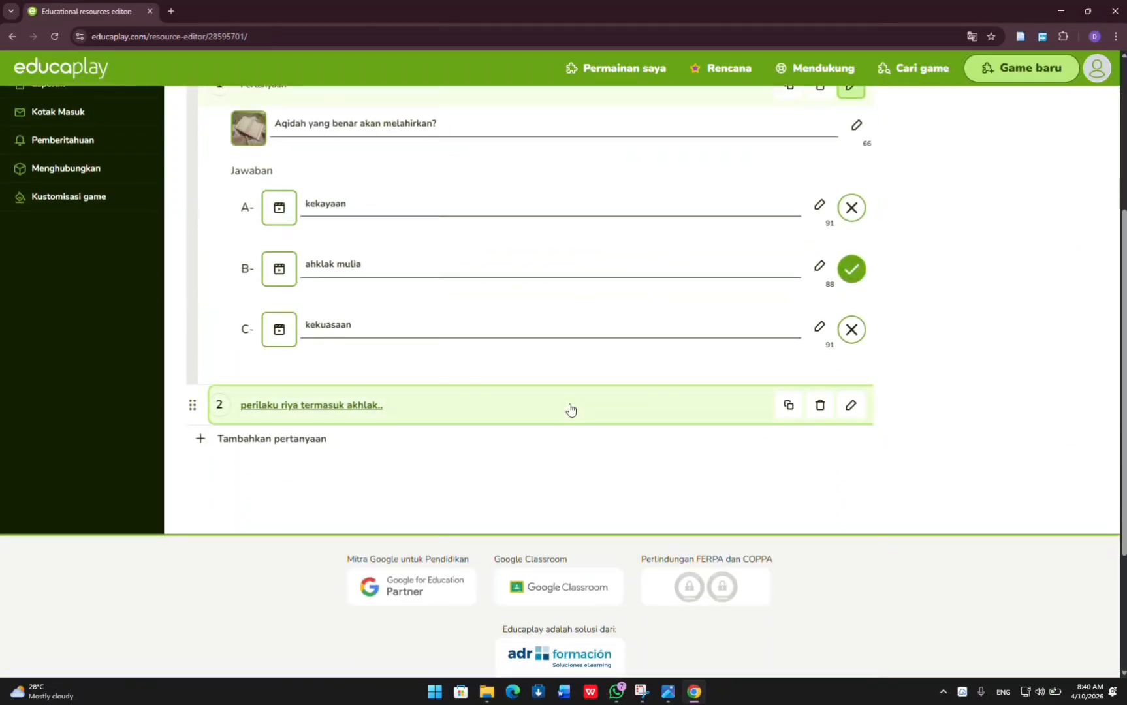
scroll(583, 302, up, 4)
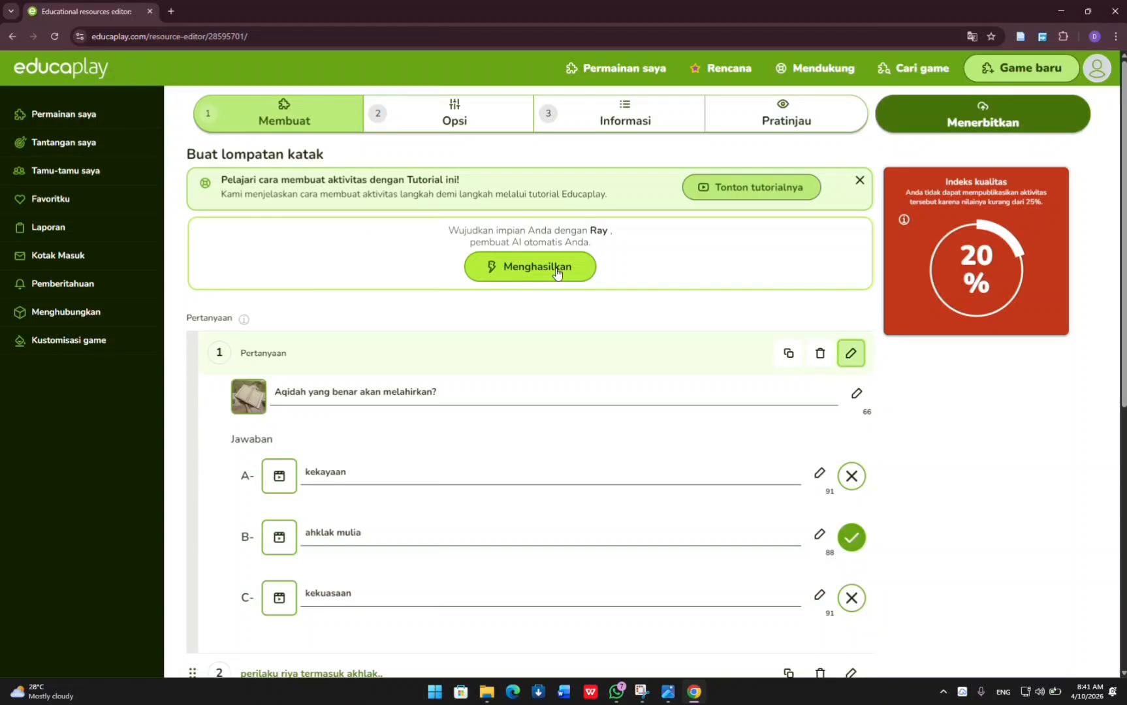
Generate additional questions with the AI assistant Ray on the topic "MATERI AKIDAH AKHLAK KELAS 8".
click(556, 271)
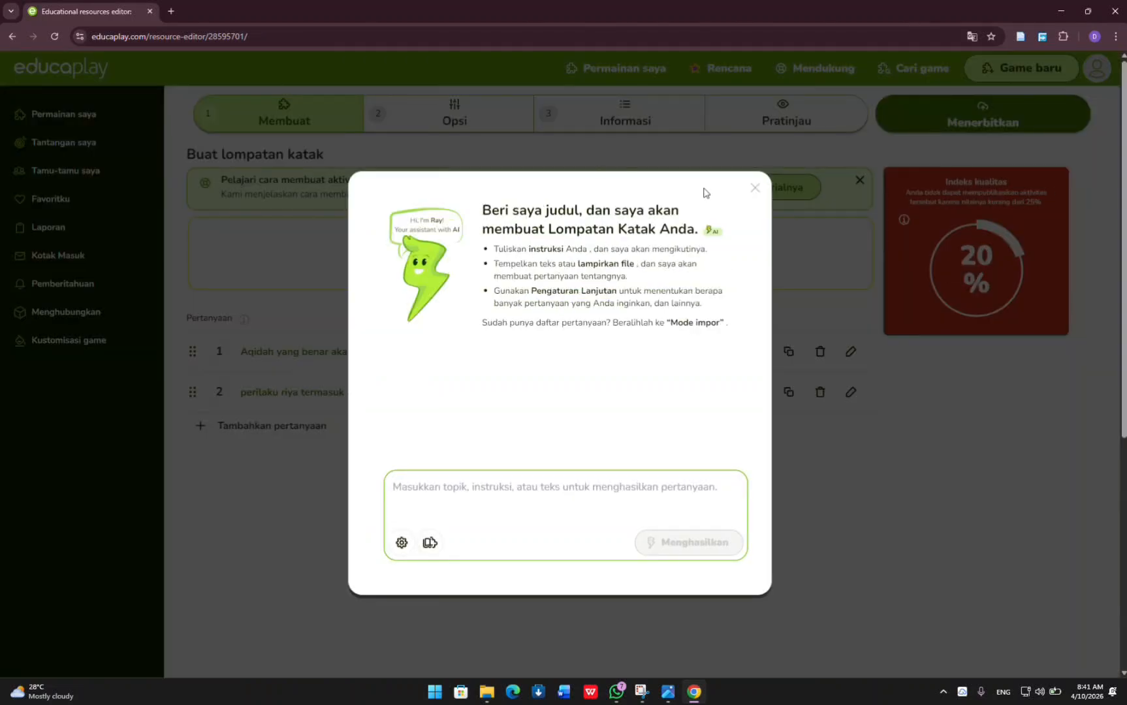
click(754, 189)
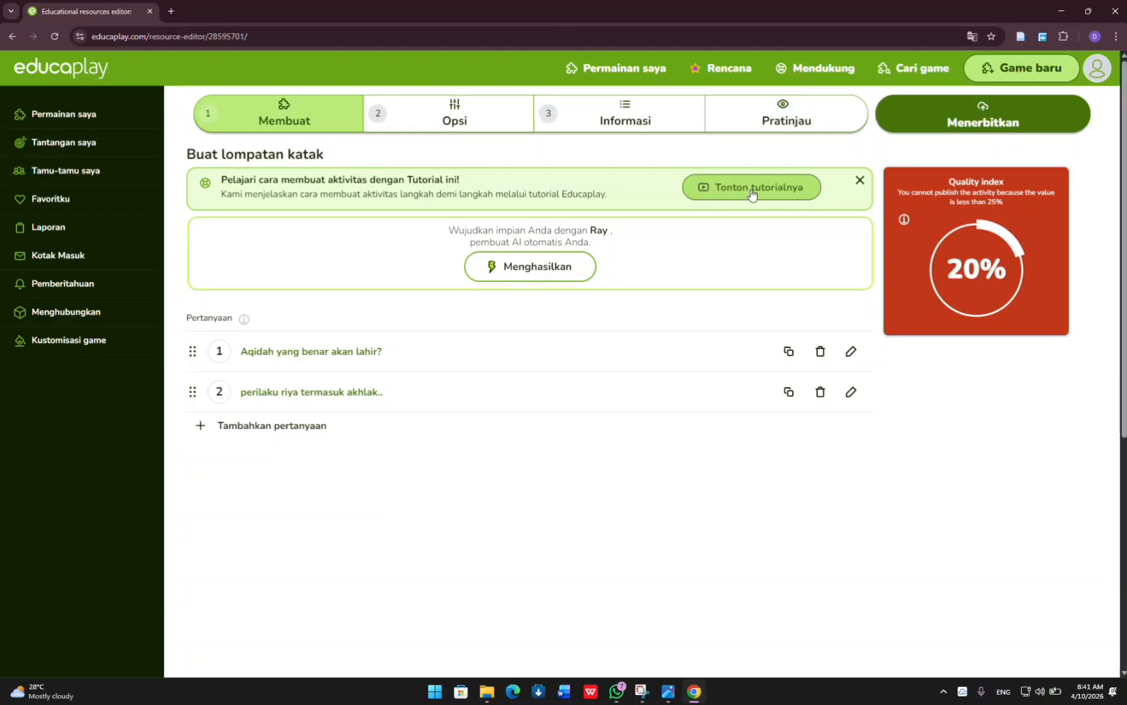
click(558, 271)
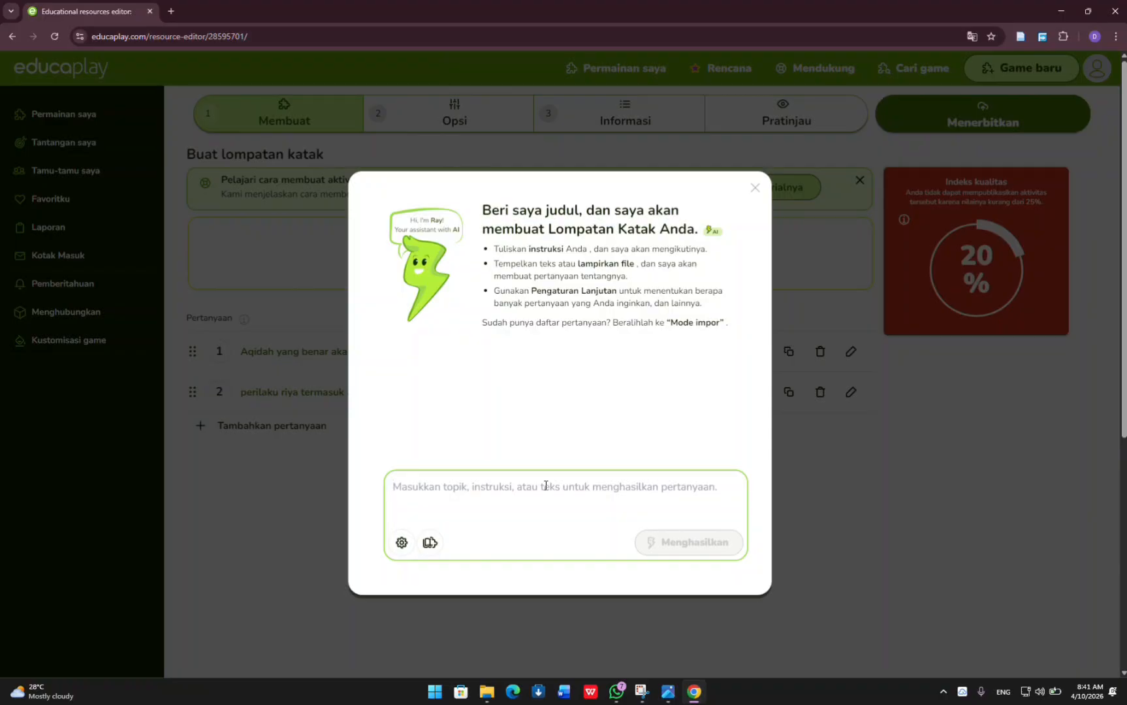
text(MATERI)
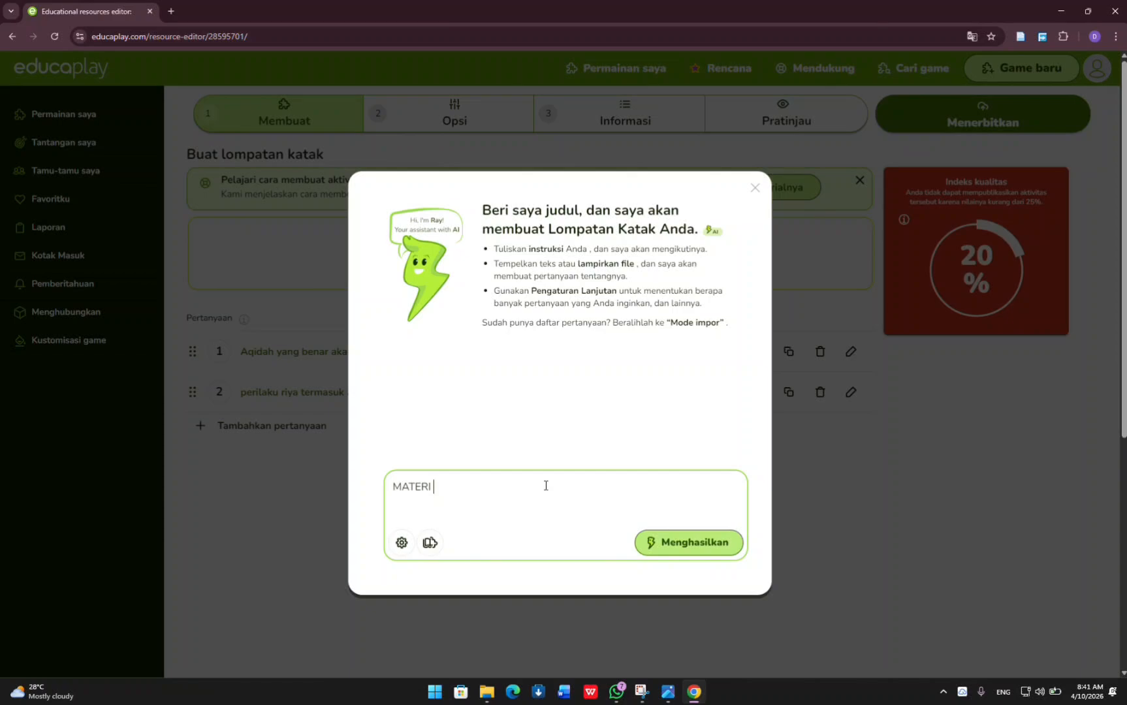
text( AKIDAH AKHLAK KELAS 8)
text(MTS)
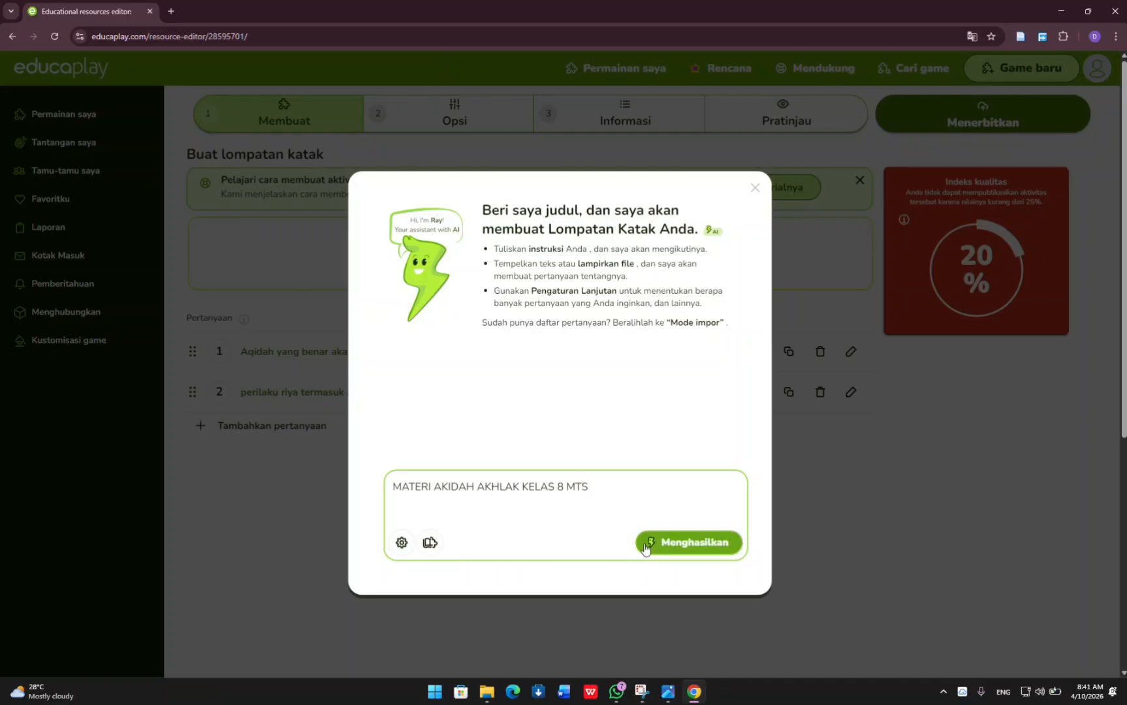
click(648, 540)
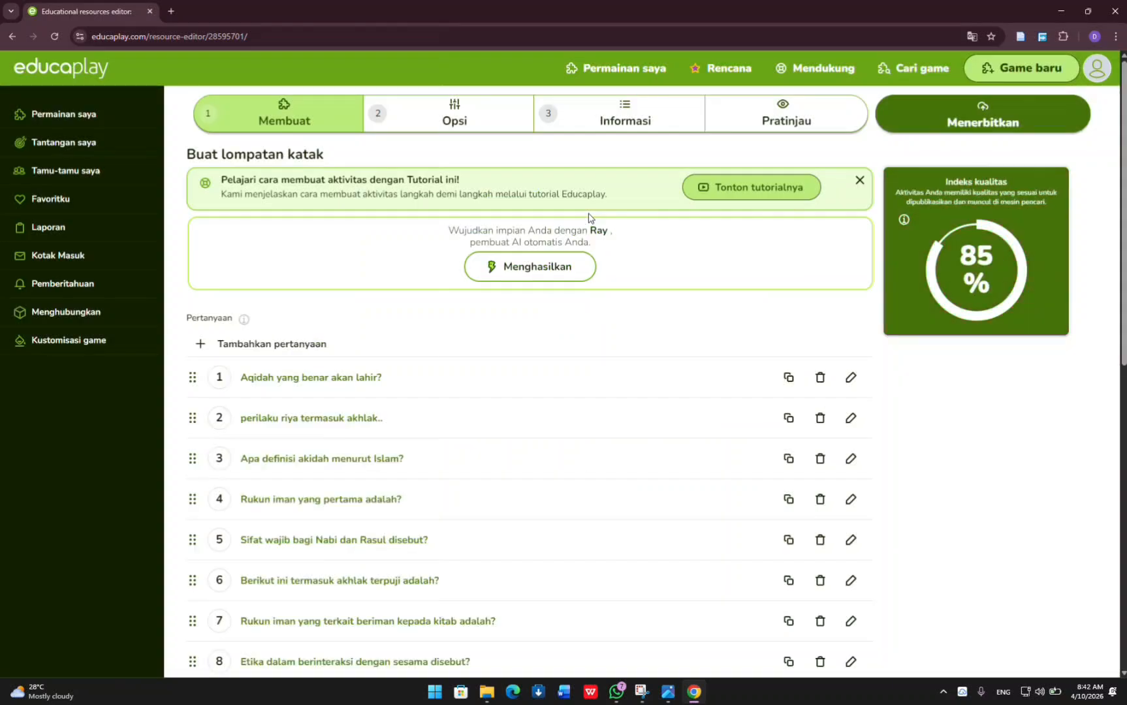
Review the list of generated questions and the answers of question 3, "Apa definisi akidah menurut Islam?".
scroll(571, 385, down, 1)
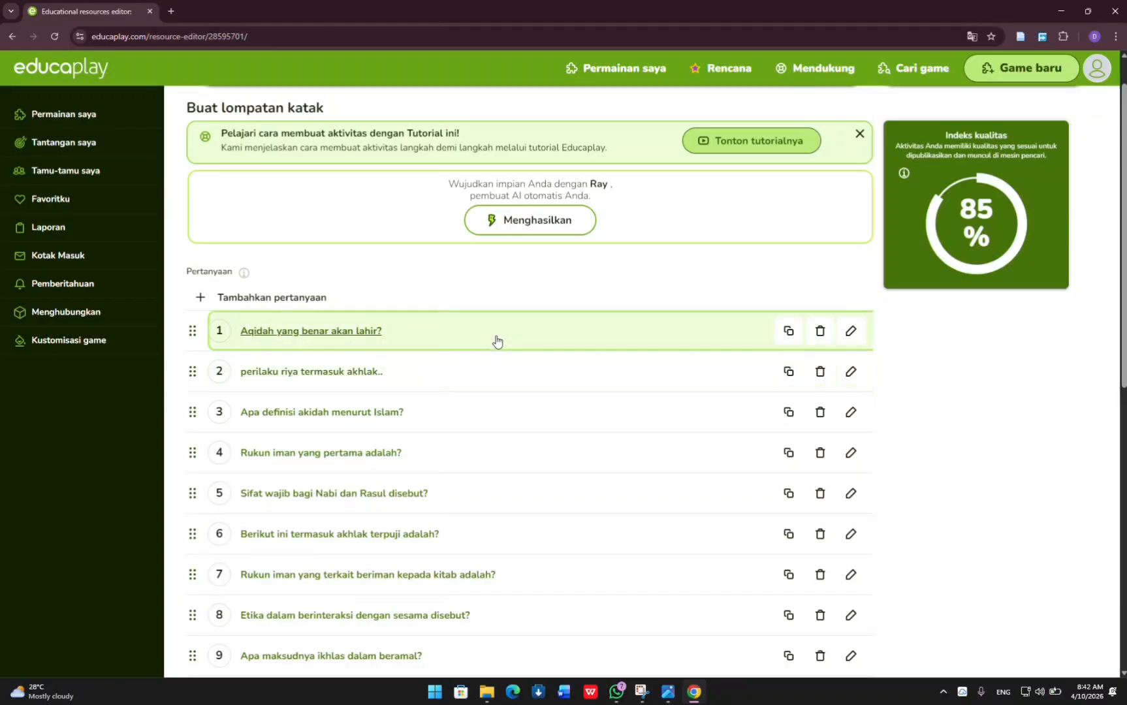
scroll(494, 535, down, 3)
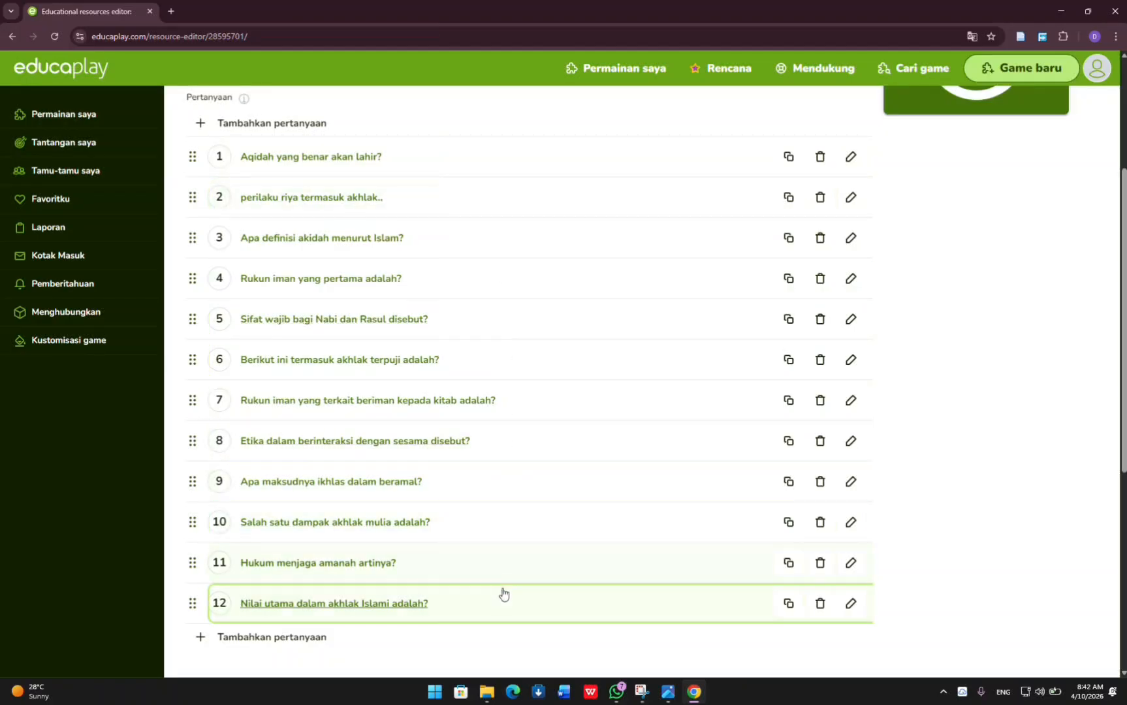
scroll(461, 280, up, 1)
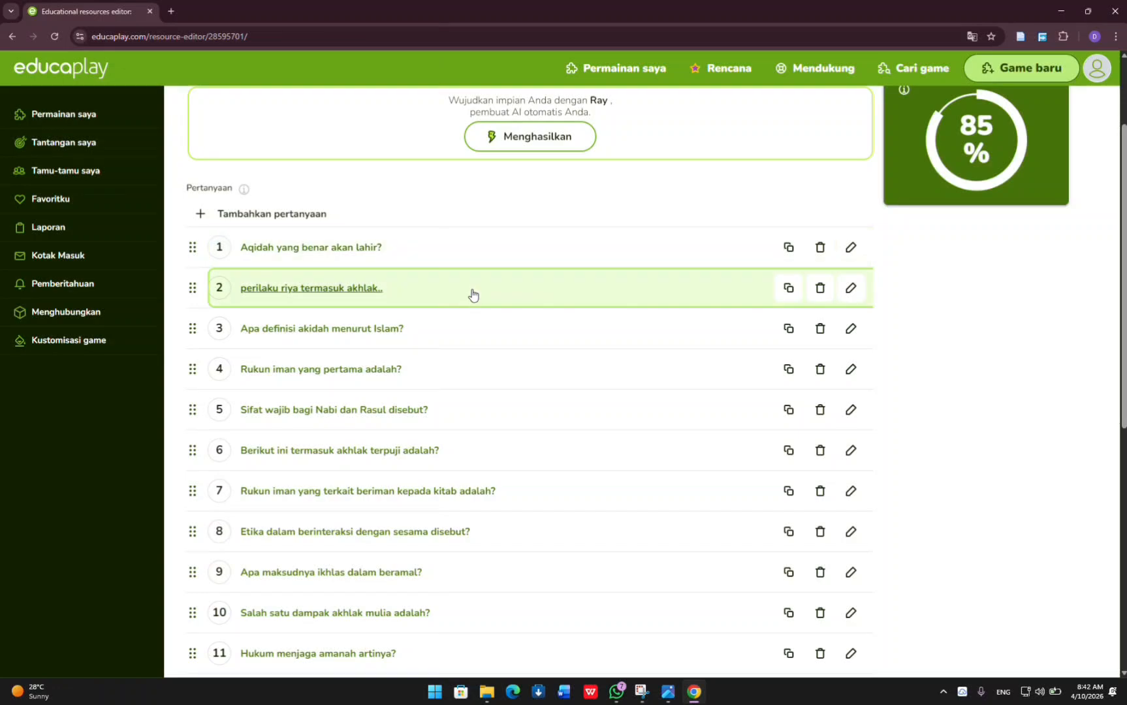
scroll(471, 275, down, 1)
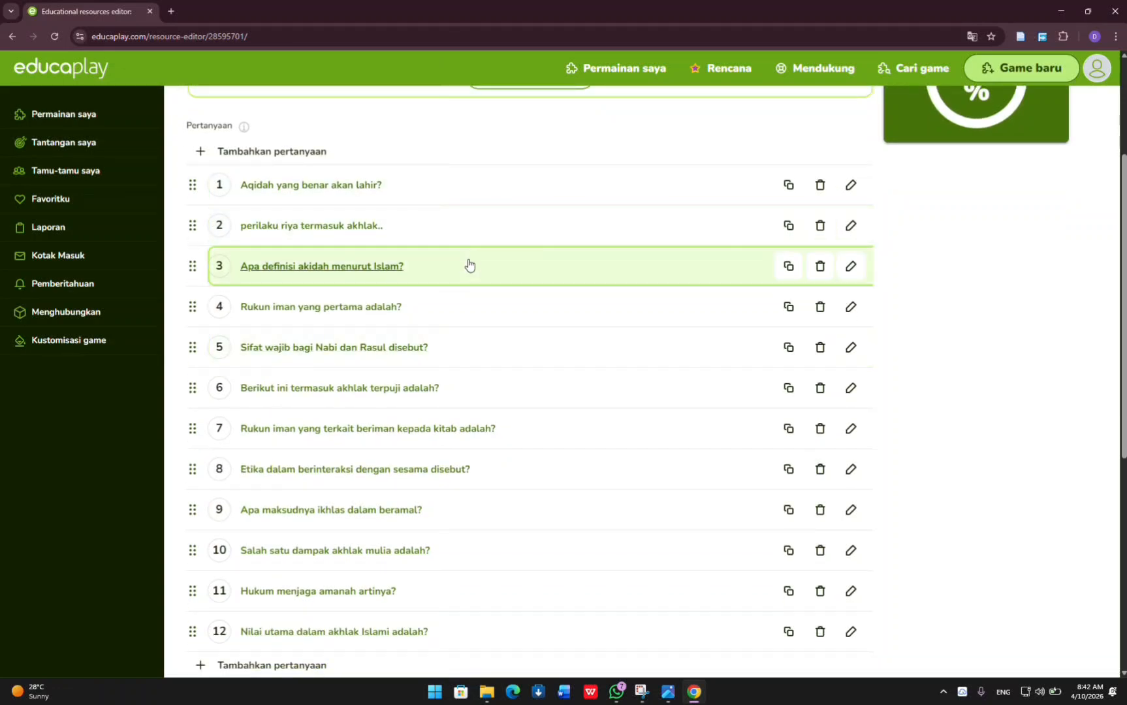
scroll(468, 264, down, 1)
scroll(468, 262, up, 1)
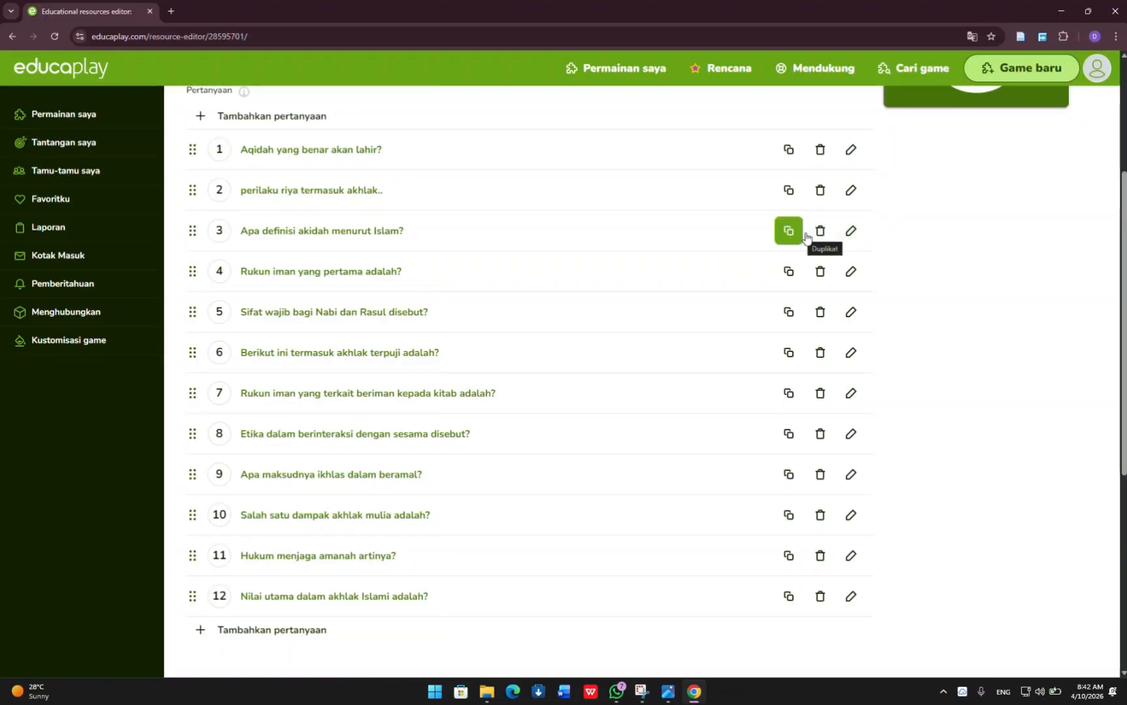
click(850, 231)
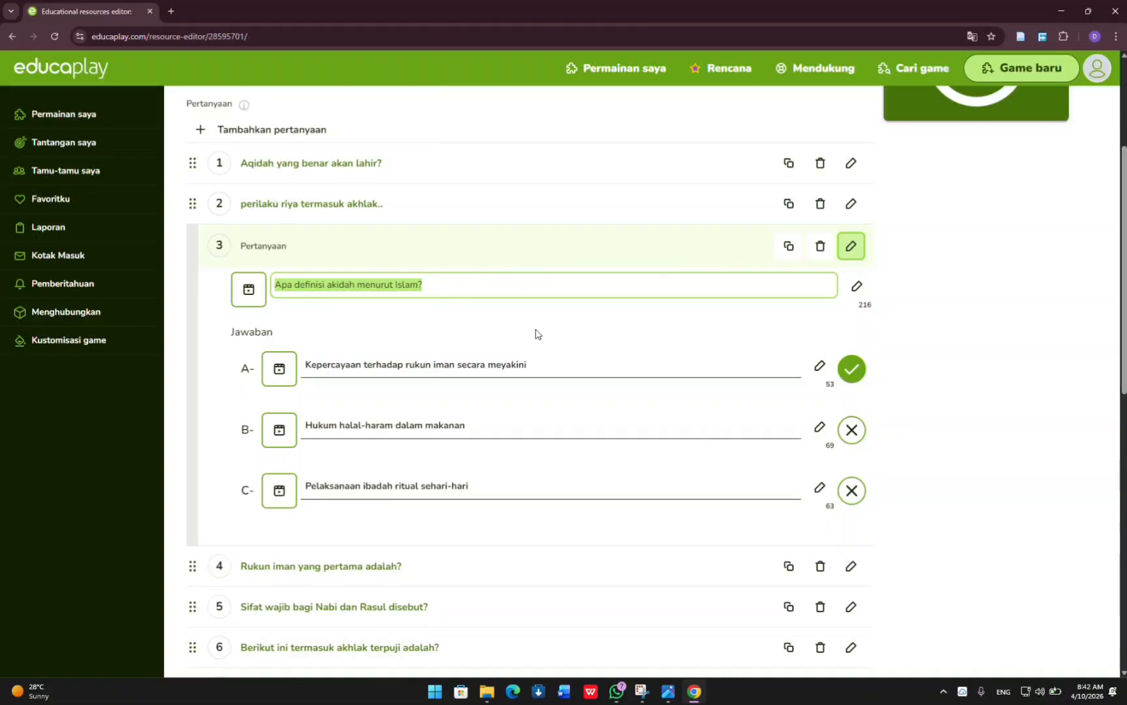
scroll(532, 273, down, 2)
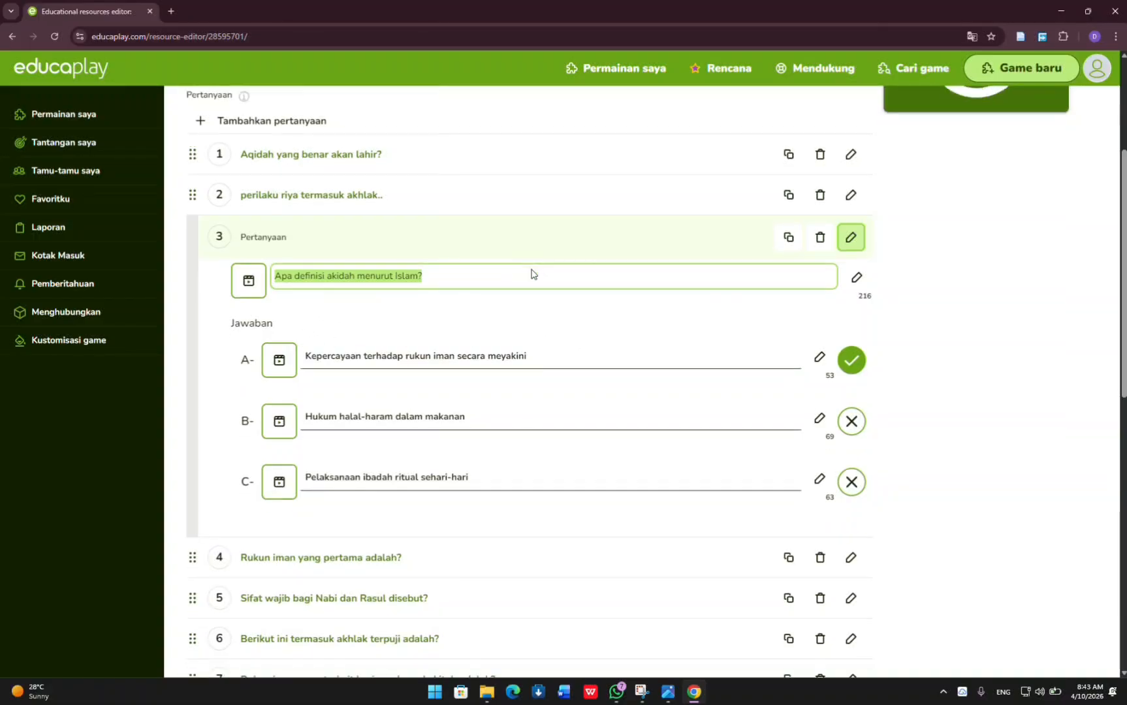
scroll(532, 269, up, 1)
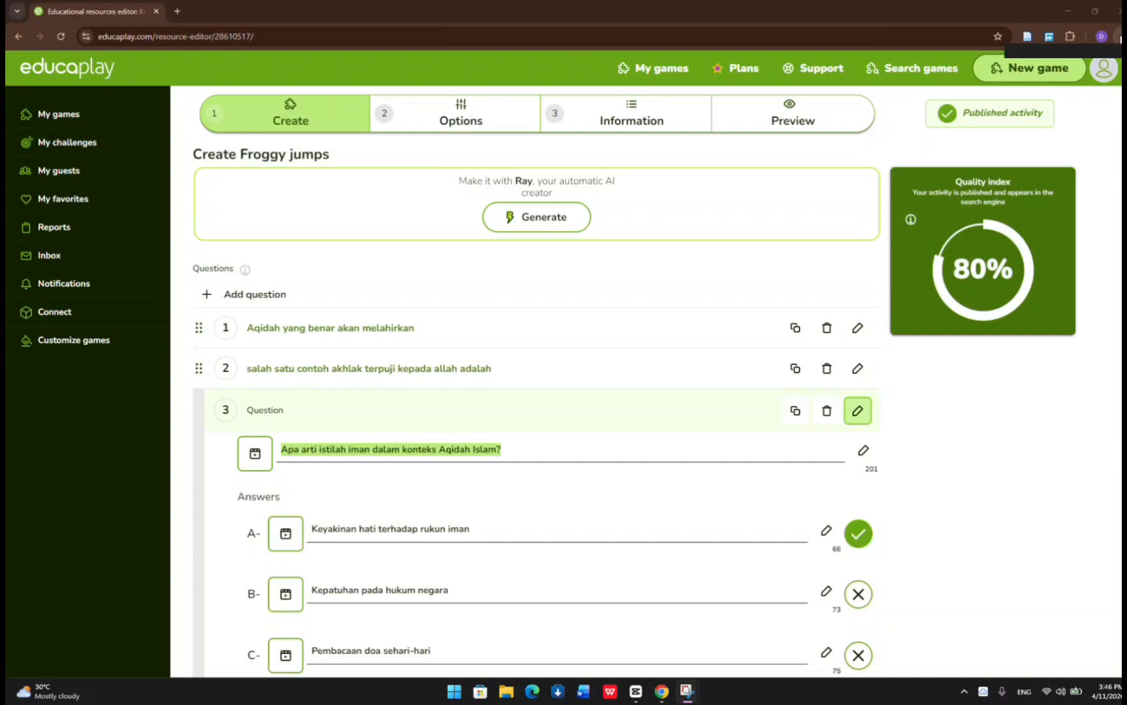
Translate the Froggy Jumps editor page from English to Indonesian, dismiss the translation popup and collapse question 3.
click(1118, 36)
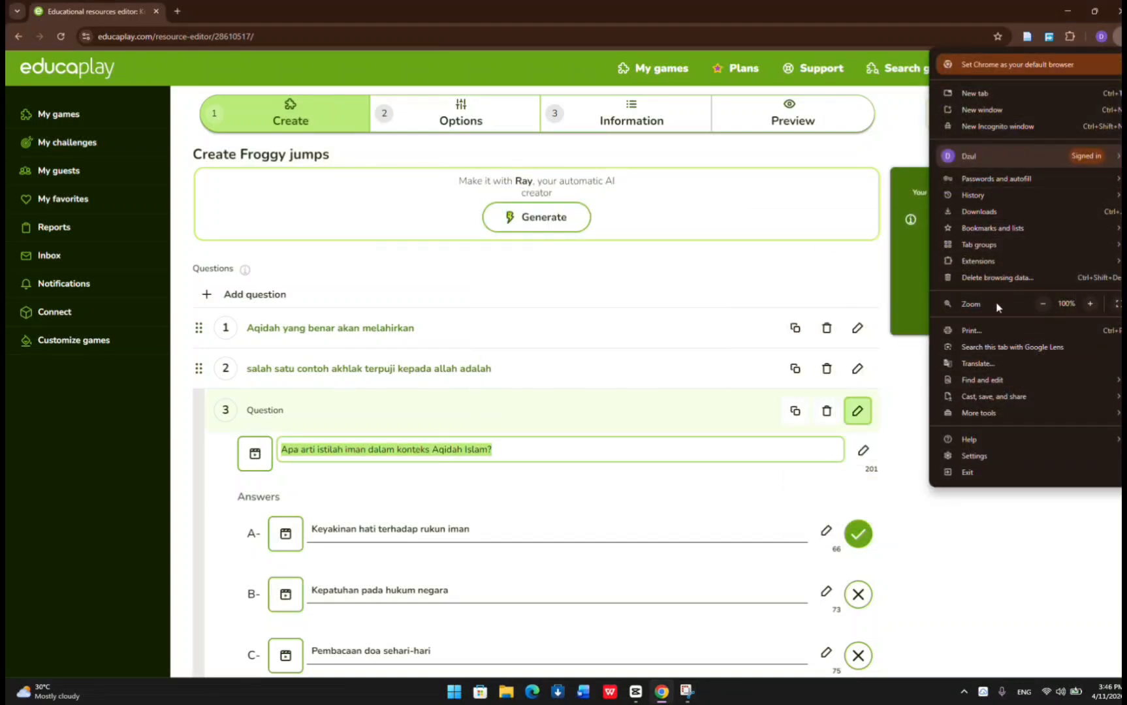
click(1004, 363)
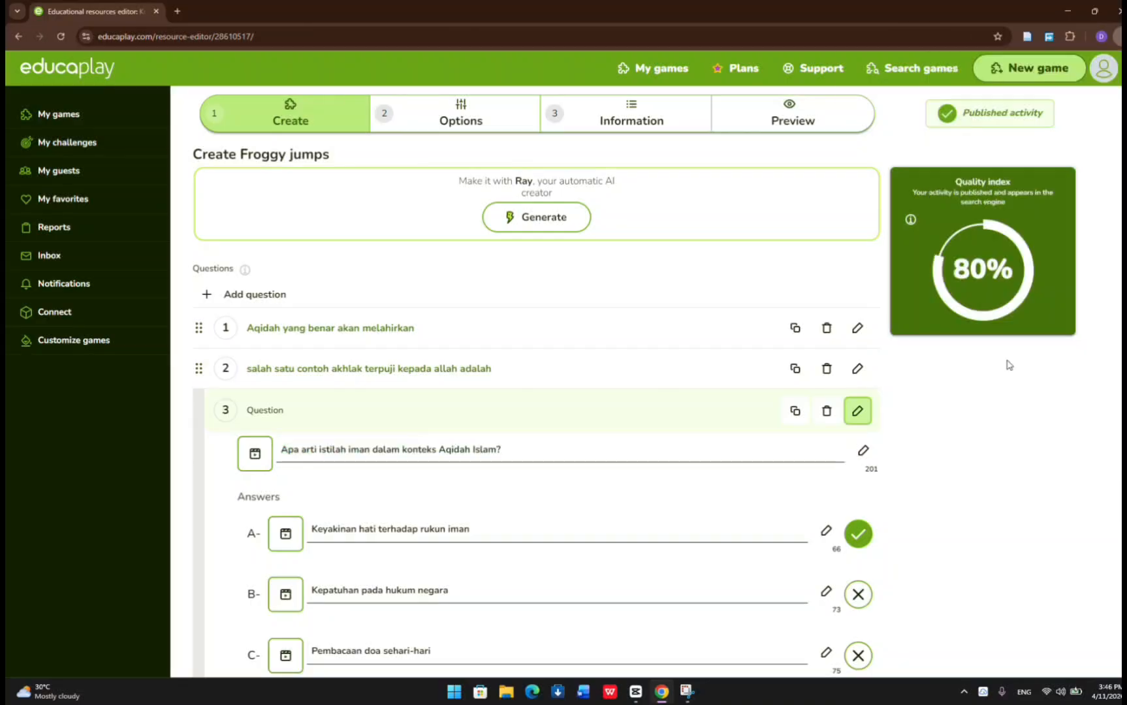
click(916, 71)
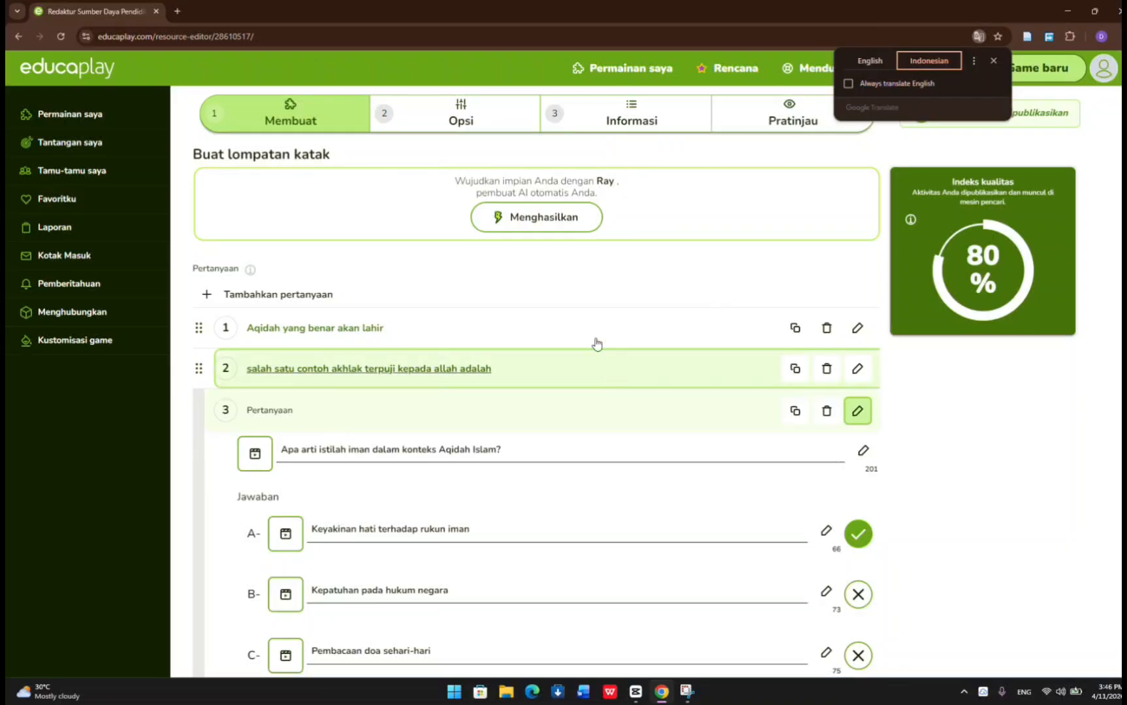
click(595, 428)
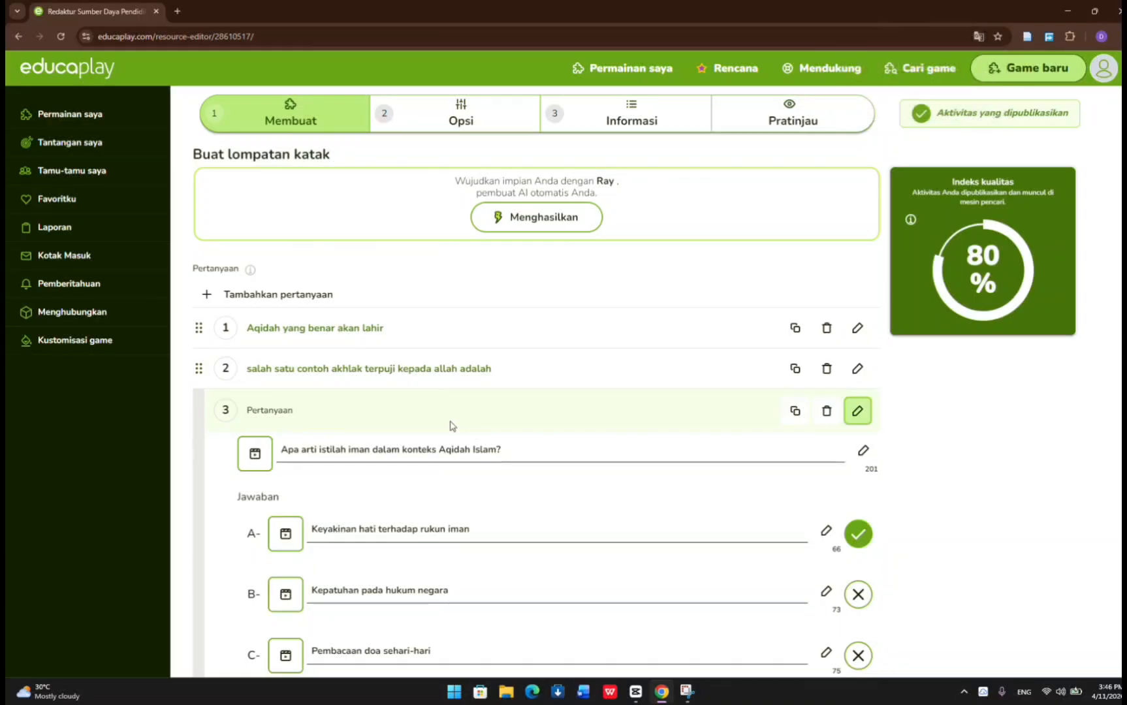
click(372, 402)
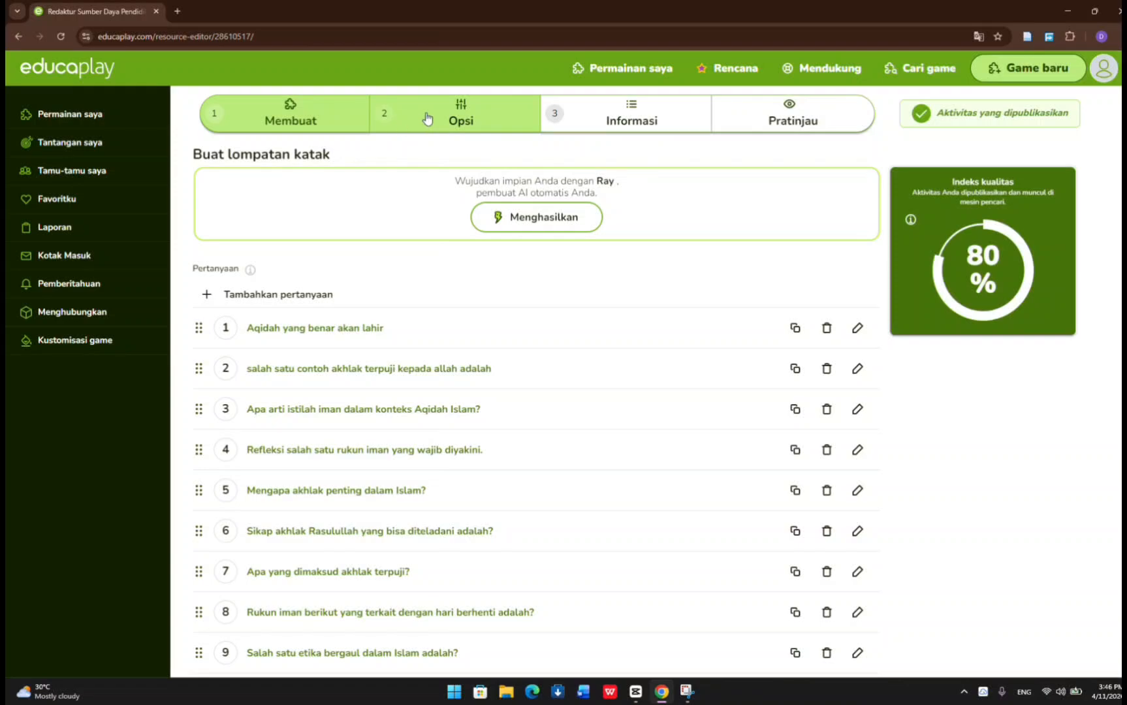
Look over the game's options and its information page with language, title, description and tags.
click(428, 117)
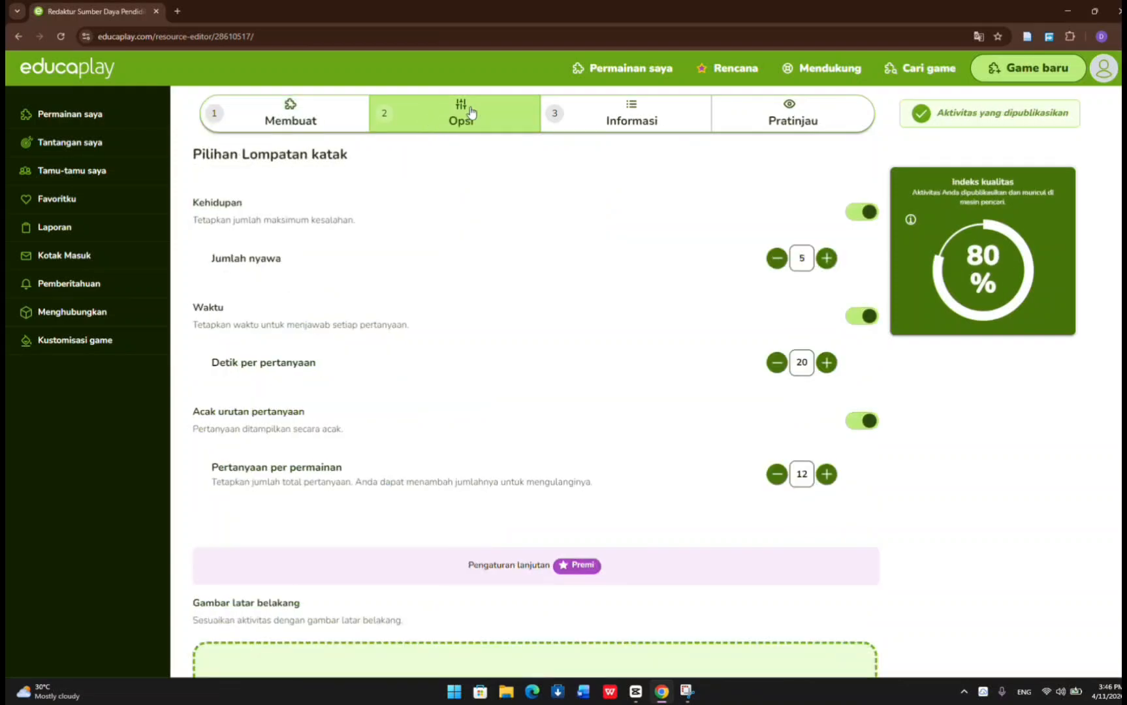
click(631, 124)
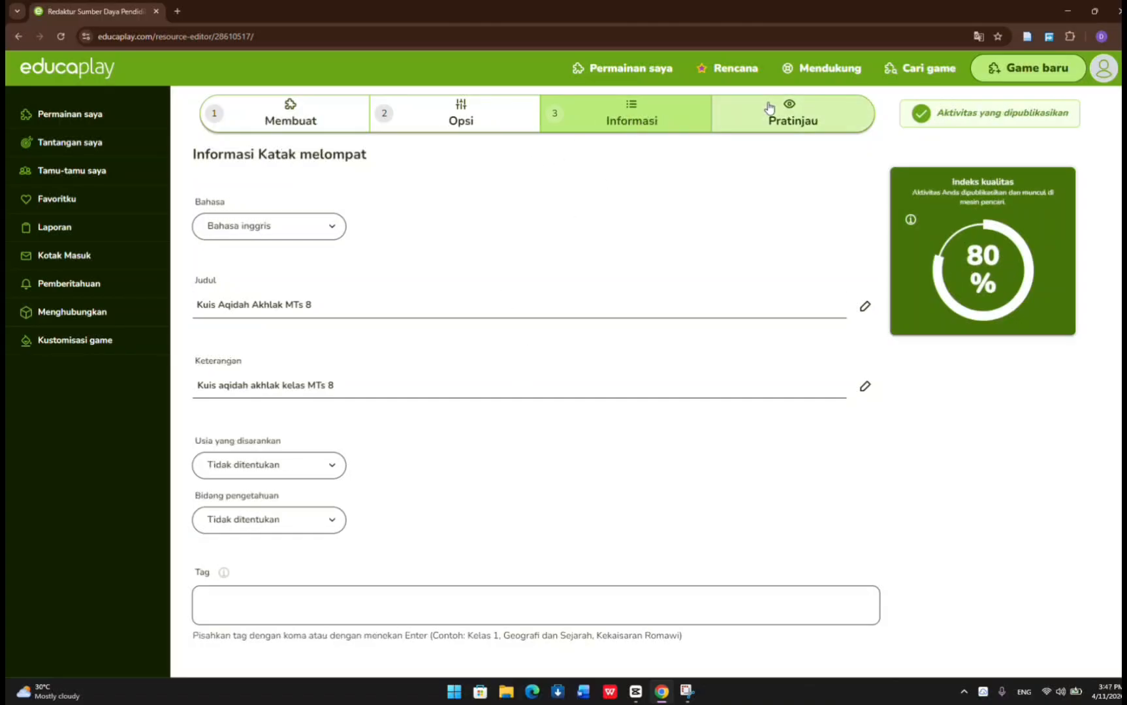
scroll(466, 195, down, 1)
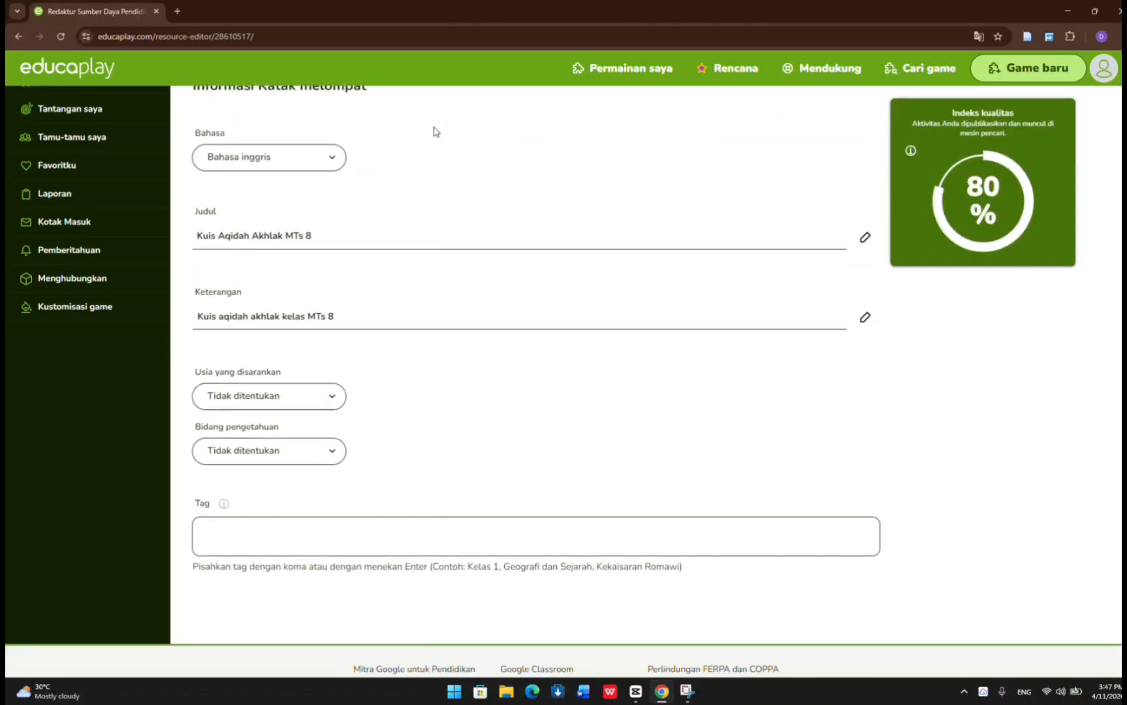
scroll(476, 228, up, 1)
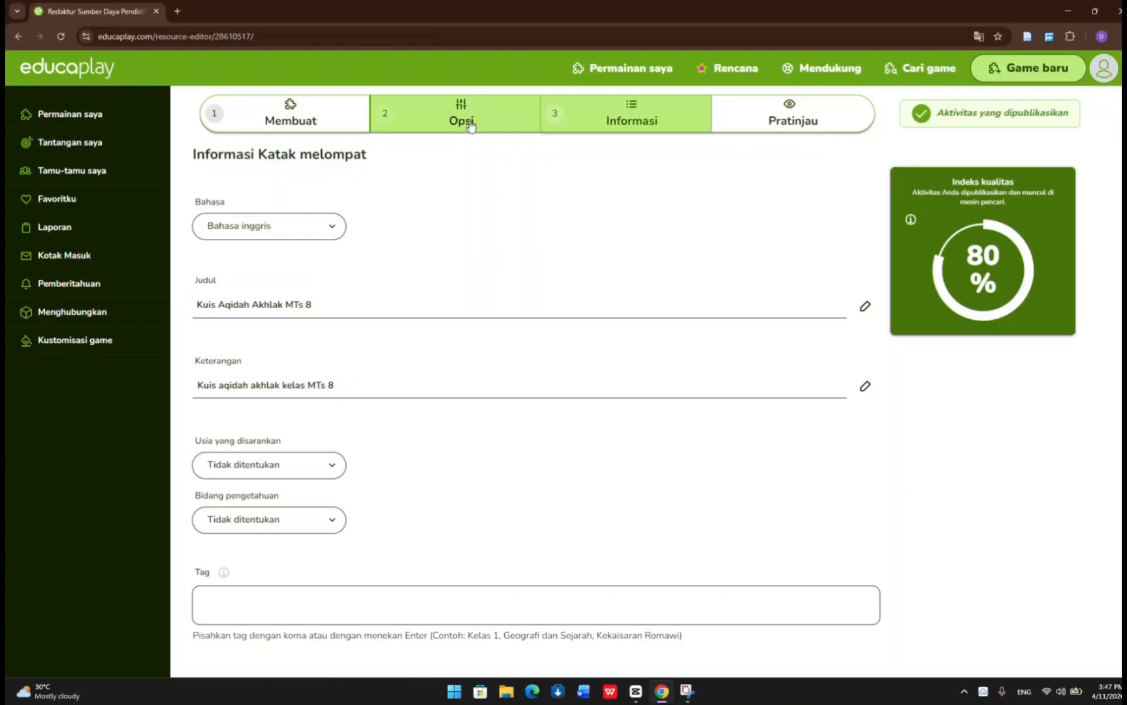
Set the game's number of lives to 3 in the options.
click(461, 117)
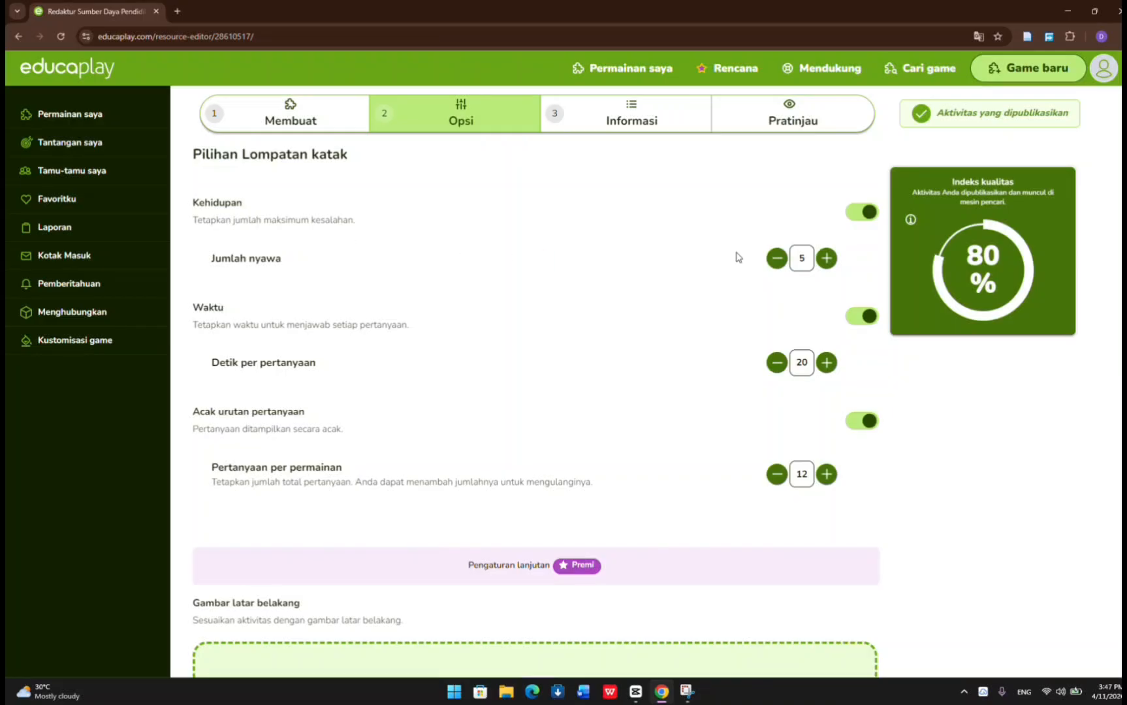
click(777, 259)
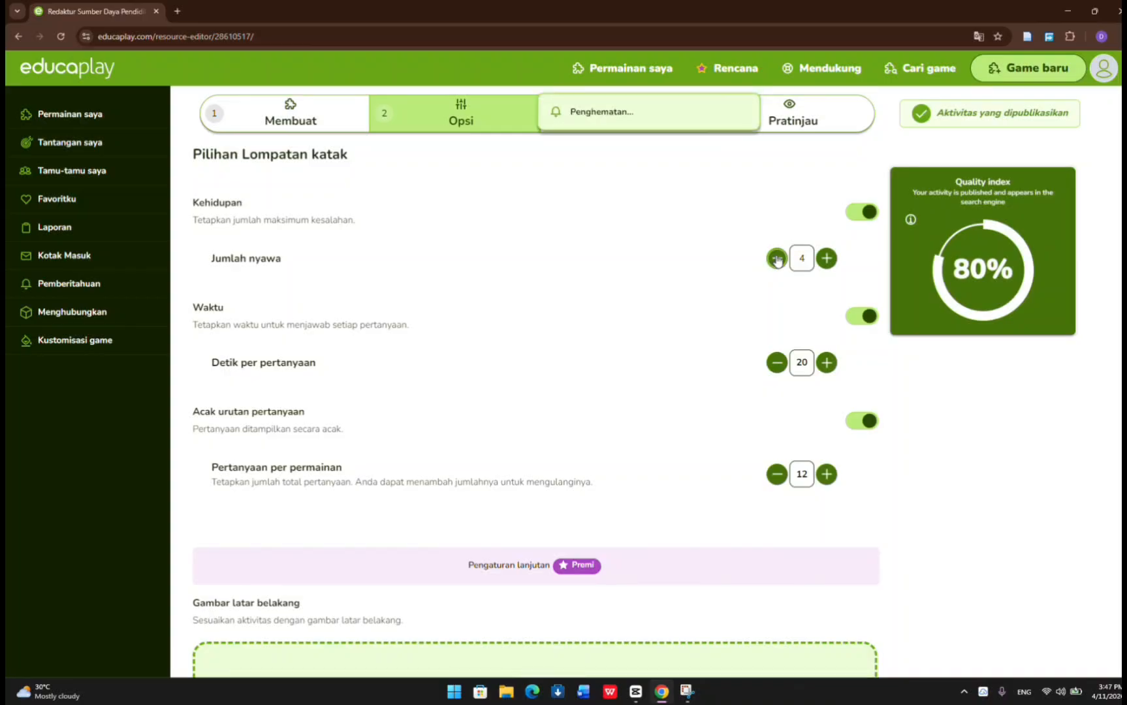
click(777, 259)
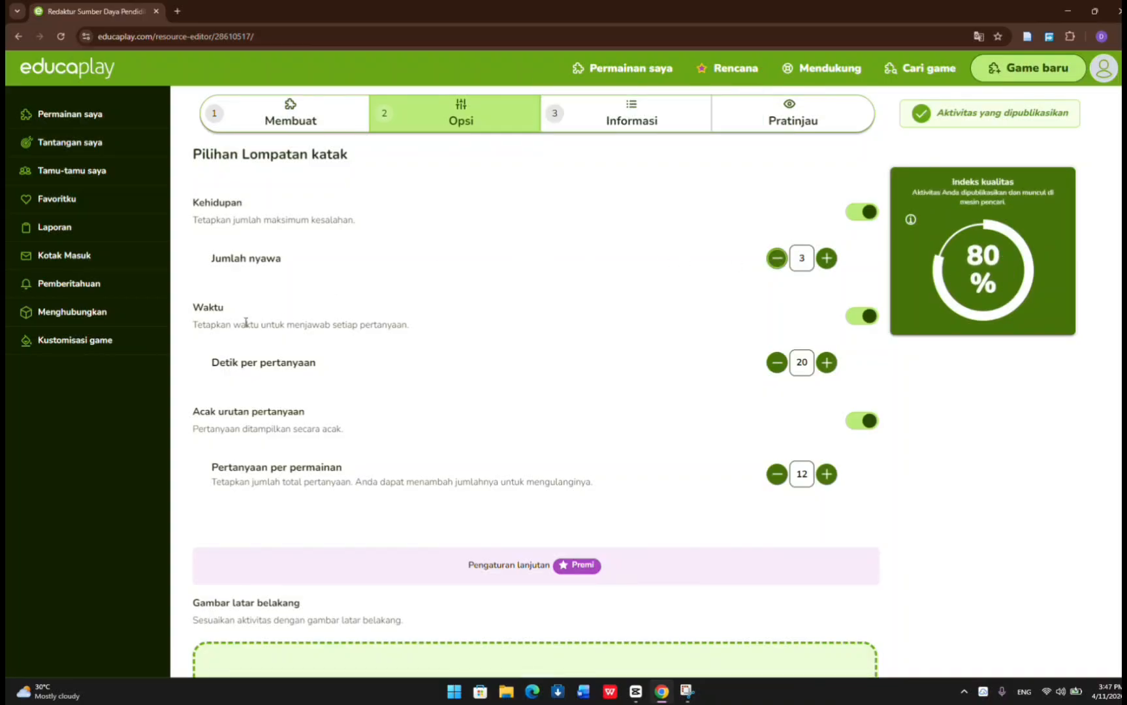
Set the time limit to 15 seconds per question.
scroll(496, 312, down, 2)
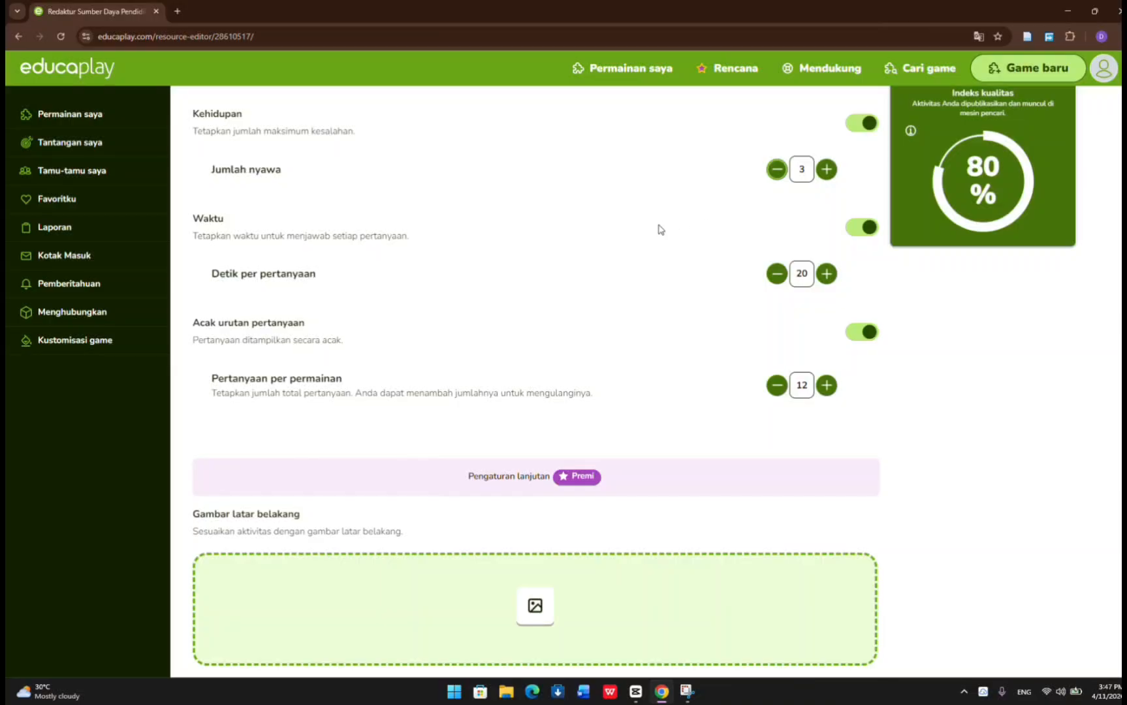
click(777, 274)
click(777, 274)
click(777, 274)
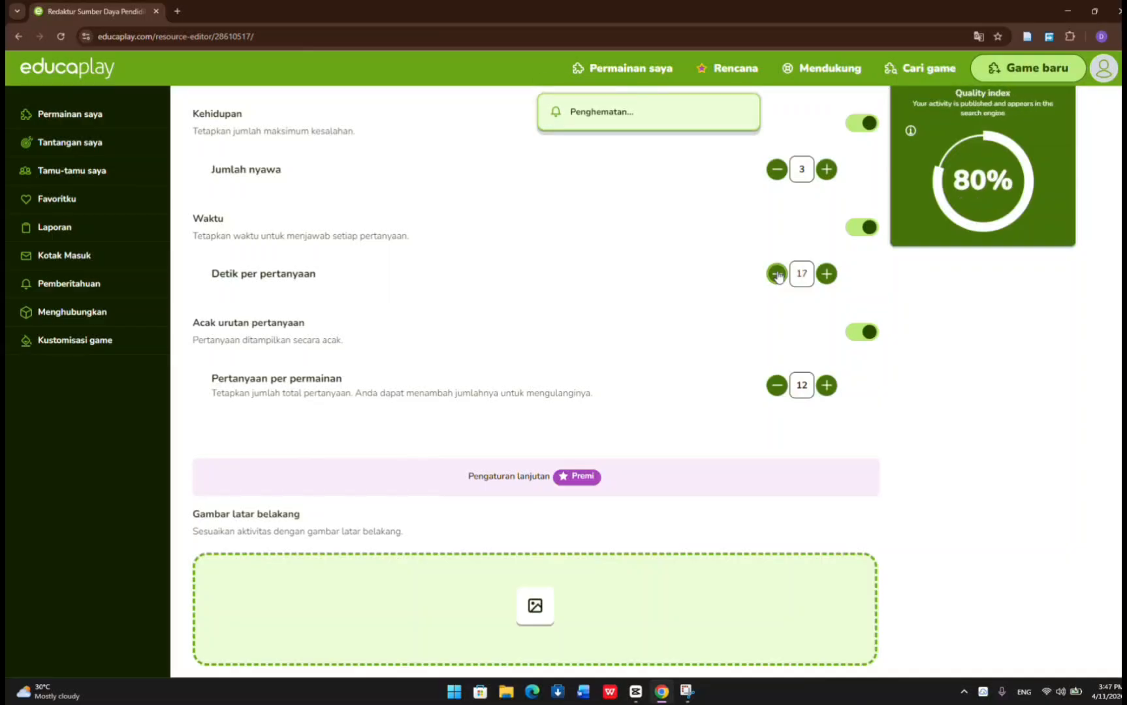
click(777, 274)
click(777, 274)
Try switching the random question order off and turn it back on.
scroll(556, 267, down, 2)
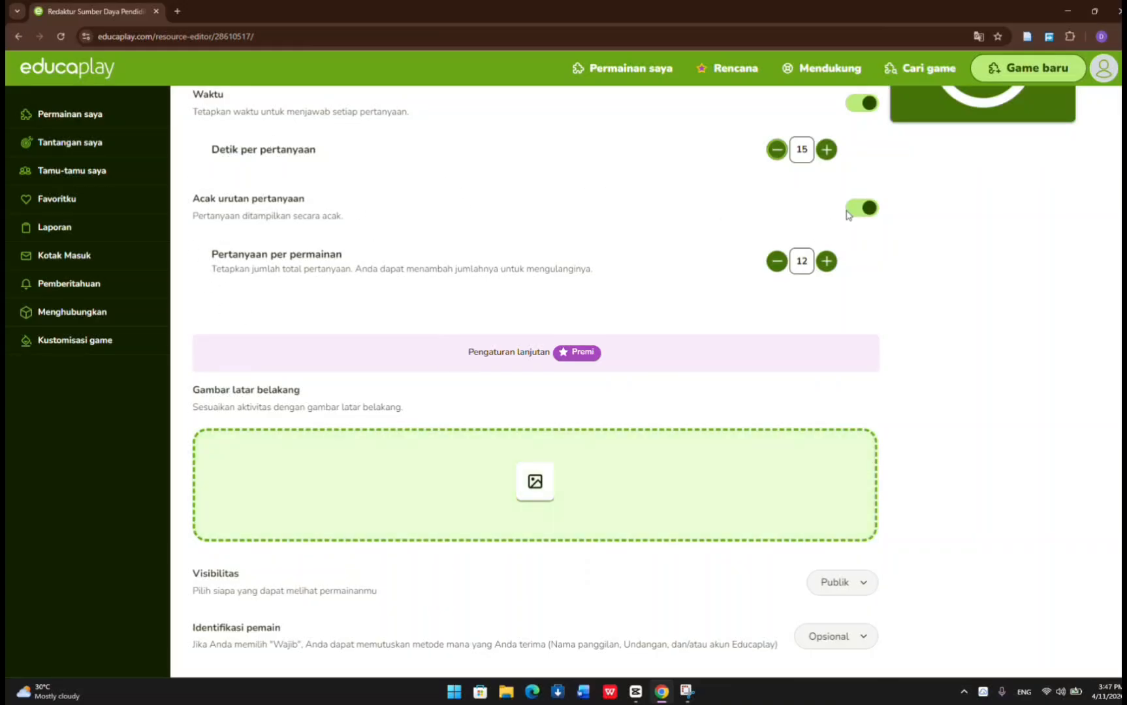
click(858, 210)
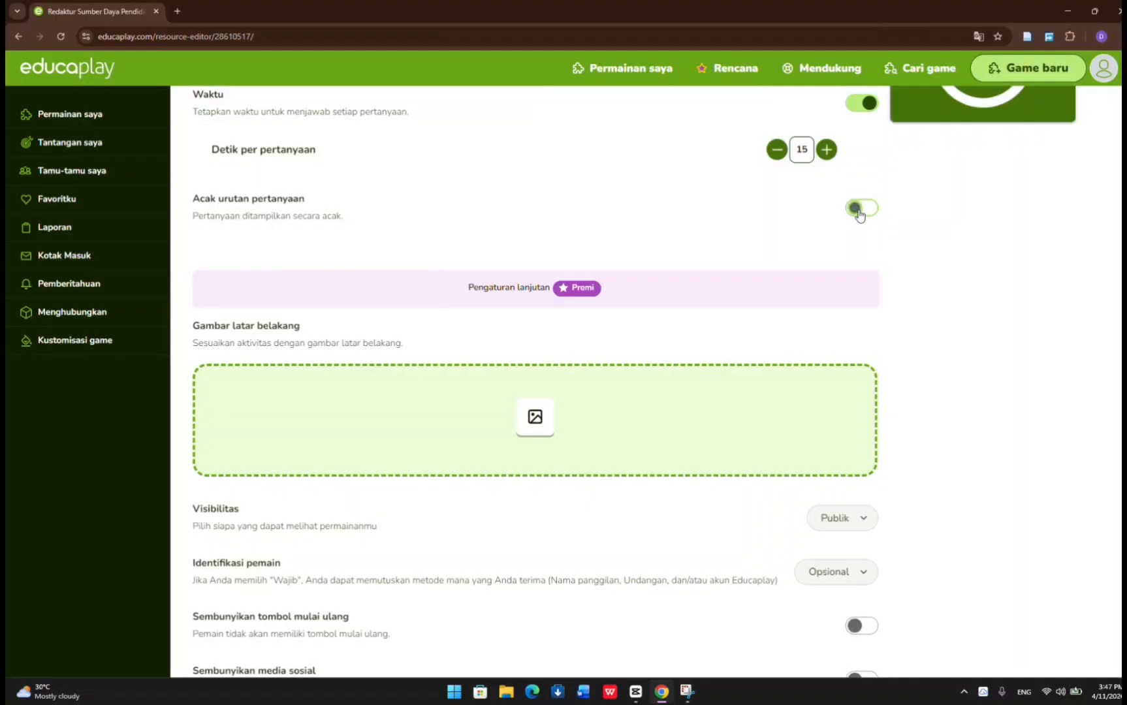
click(857, 210)
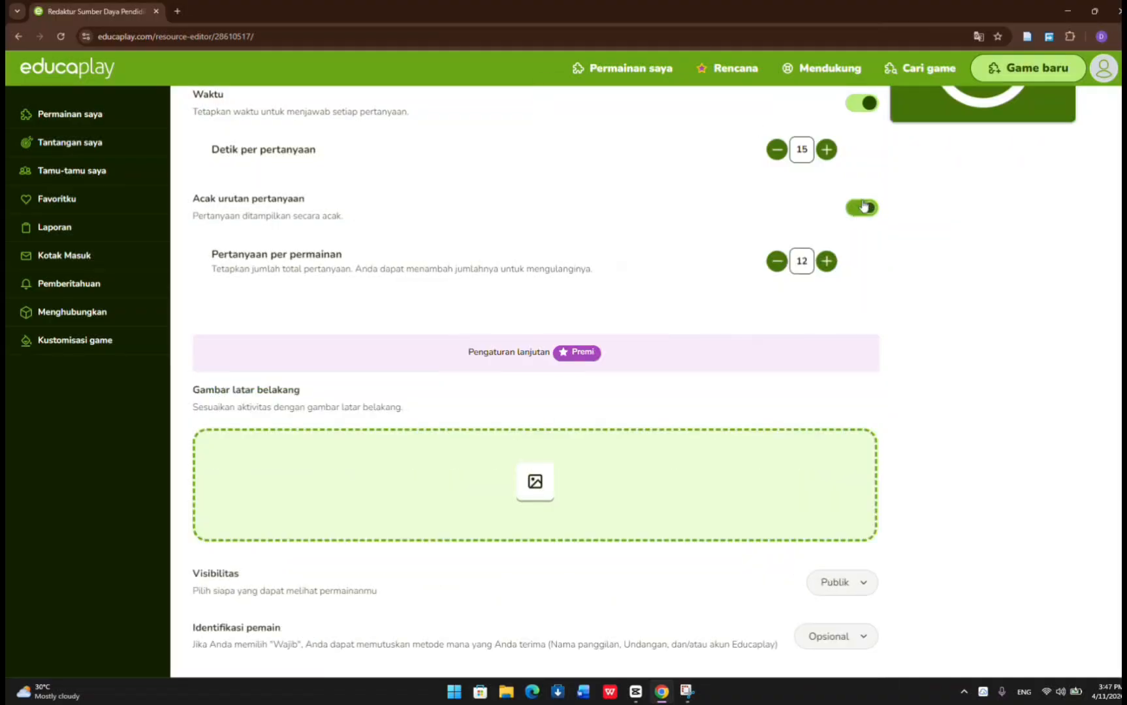
click(872, 208)
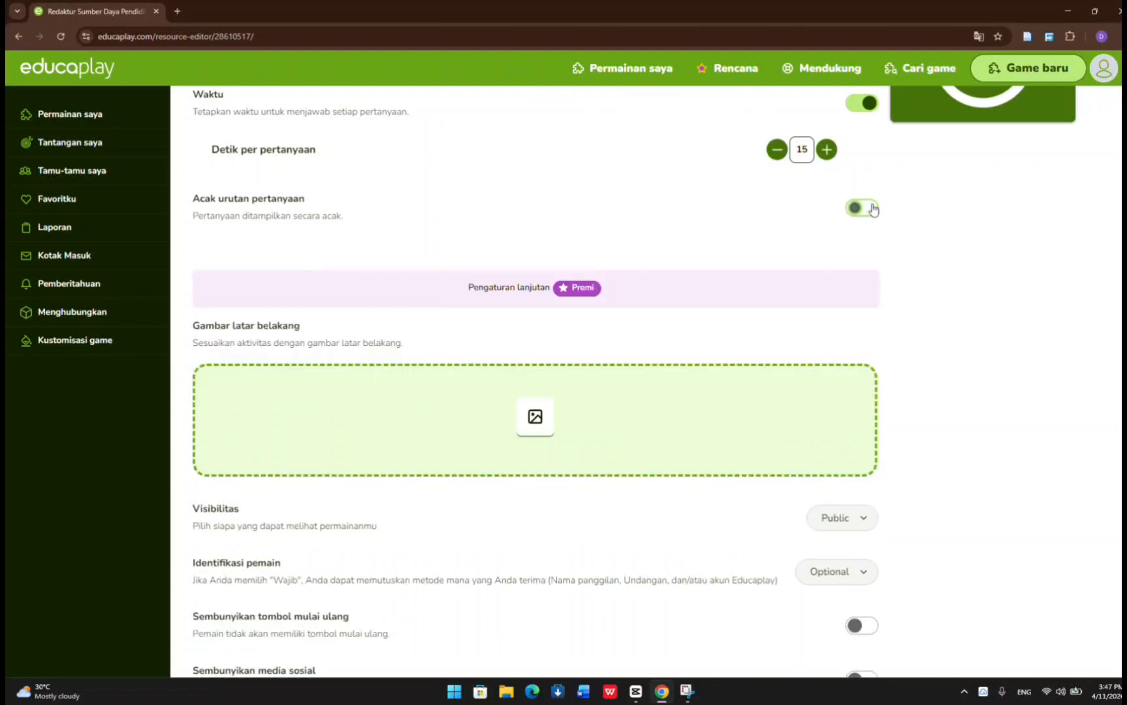
click(873, 208)
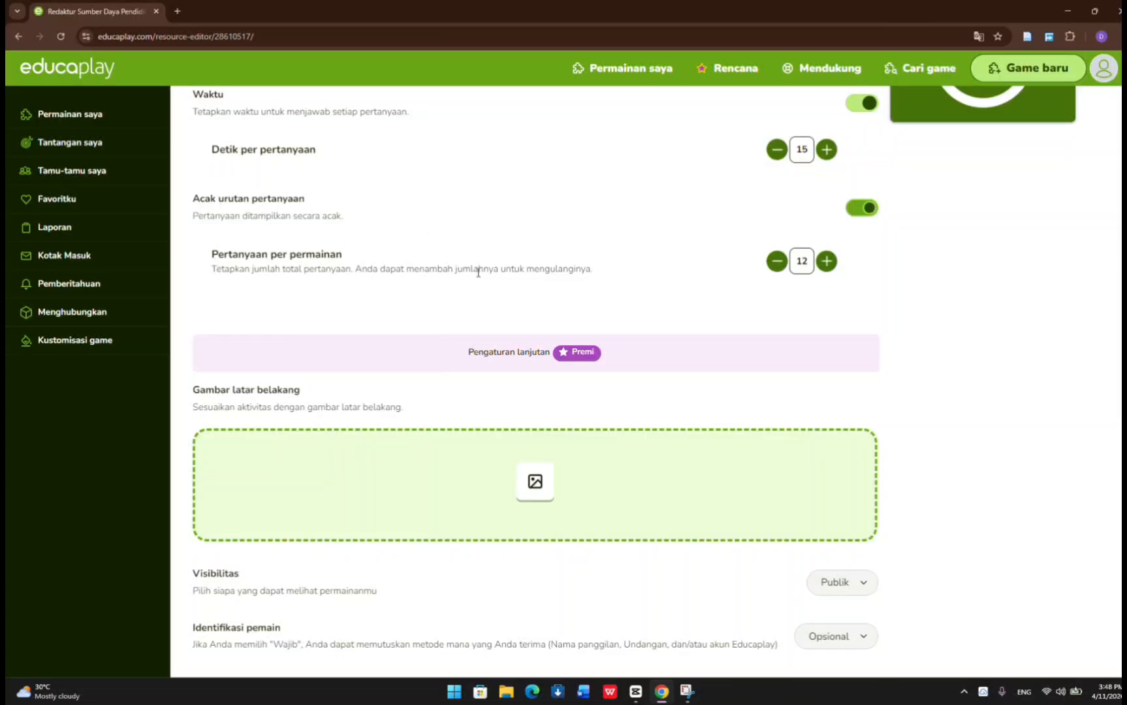
Lower the number of questions per game to 8 and raise it back to 12.
click(775, 269)
click(776, 269)
click(775, 269)
click(775, 269)
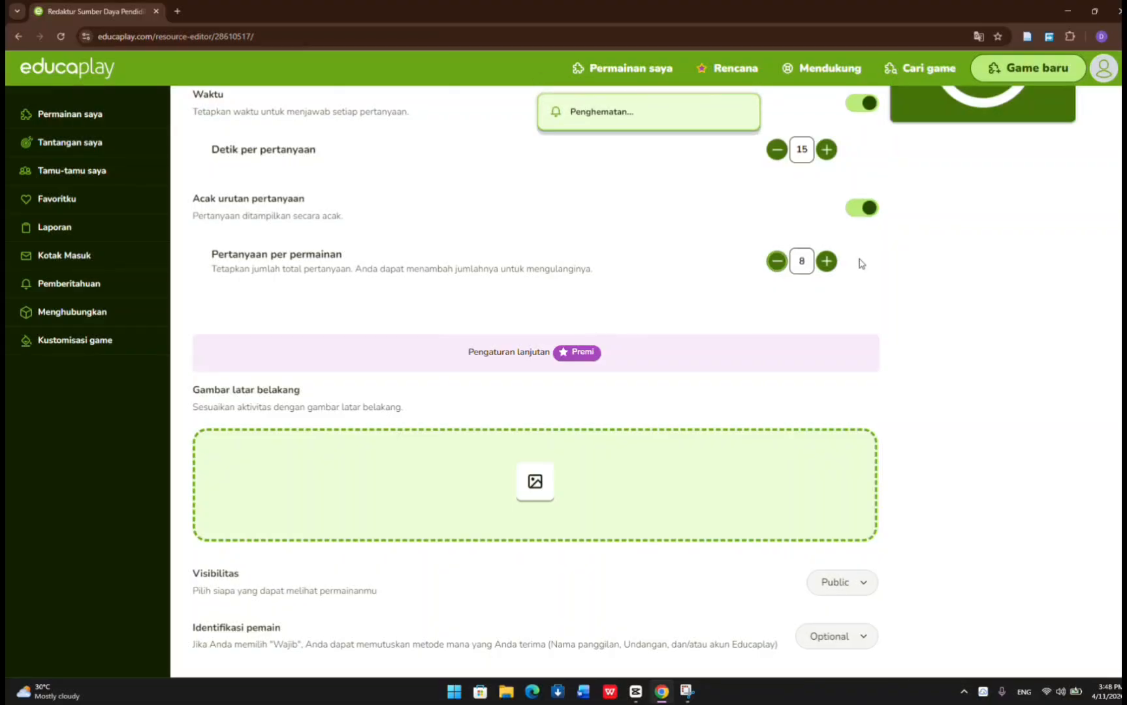
click(826, 261)
click(827, 261)
click(826, 261)
click(826, 261)
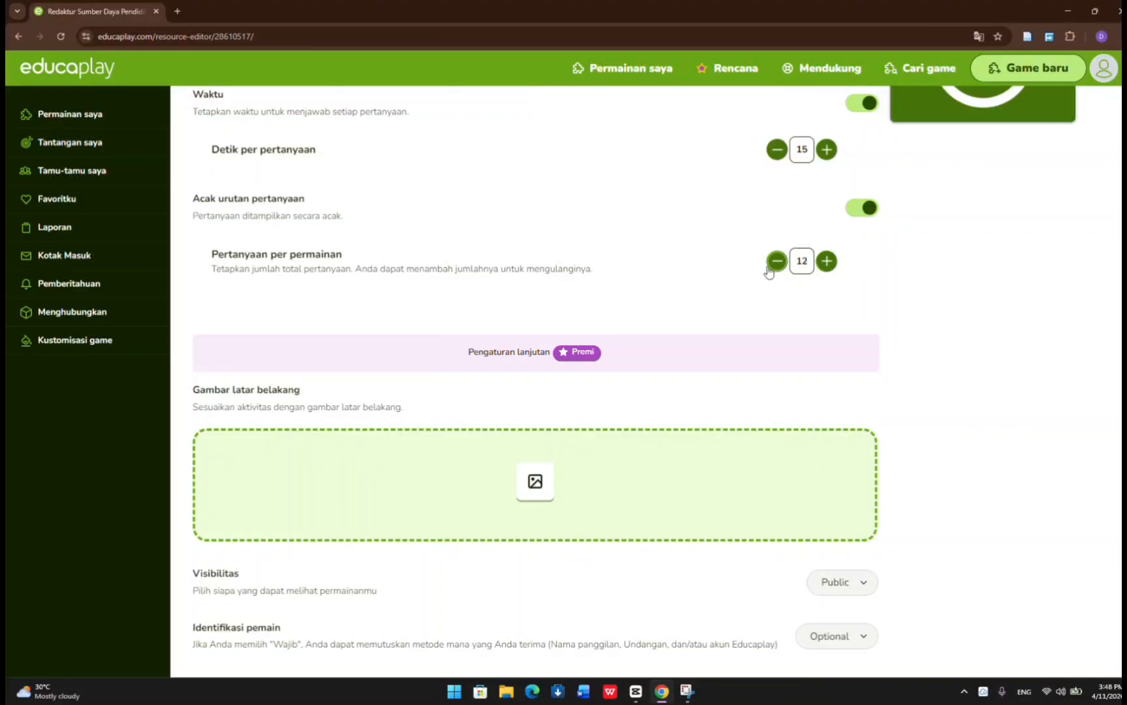
Examine the visibility choices and the remaining advanced settings, from player identification to logo, colours, unpublishing and deletion.
scroll(698, 256, down, 7)
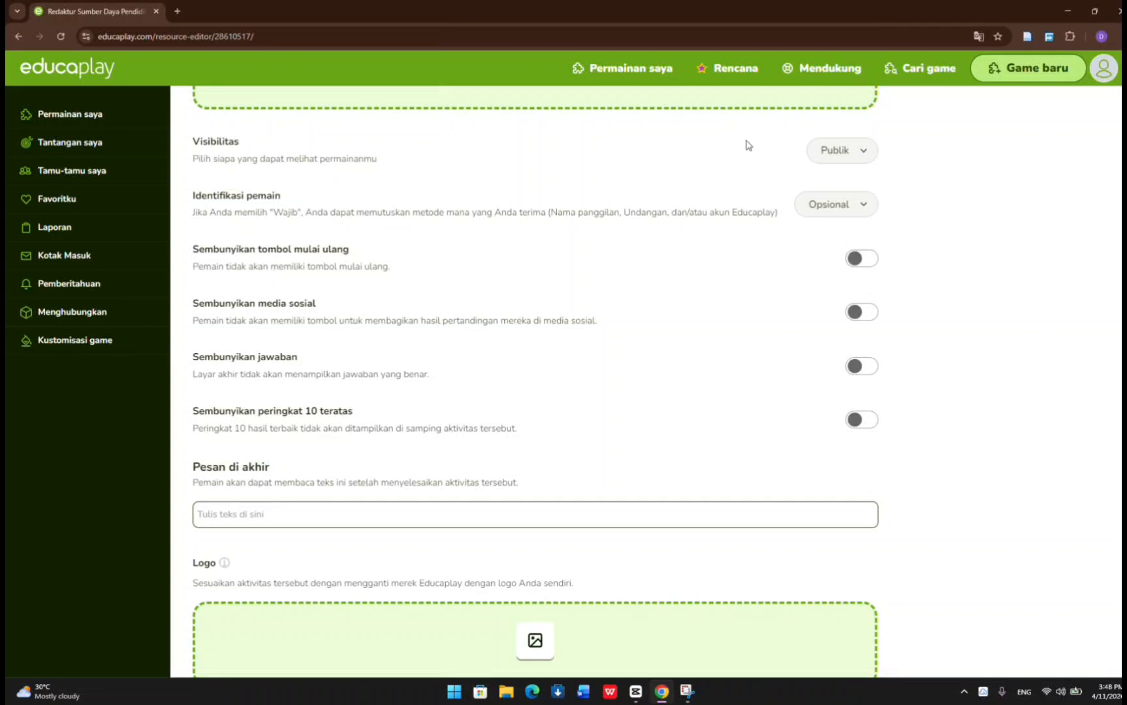
click(833, 151)
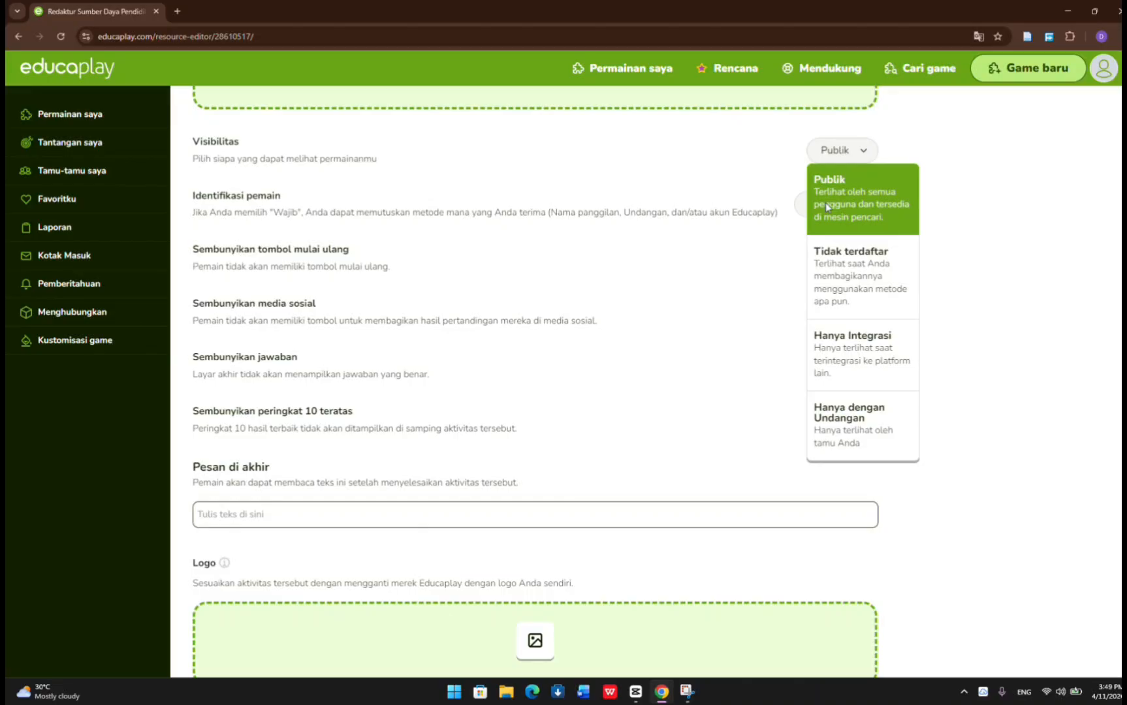
scroll(711, 260, down, 2)
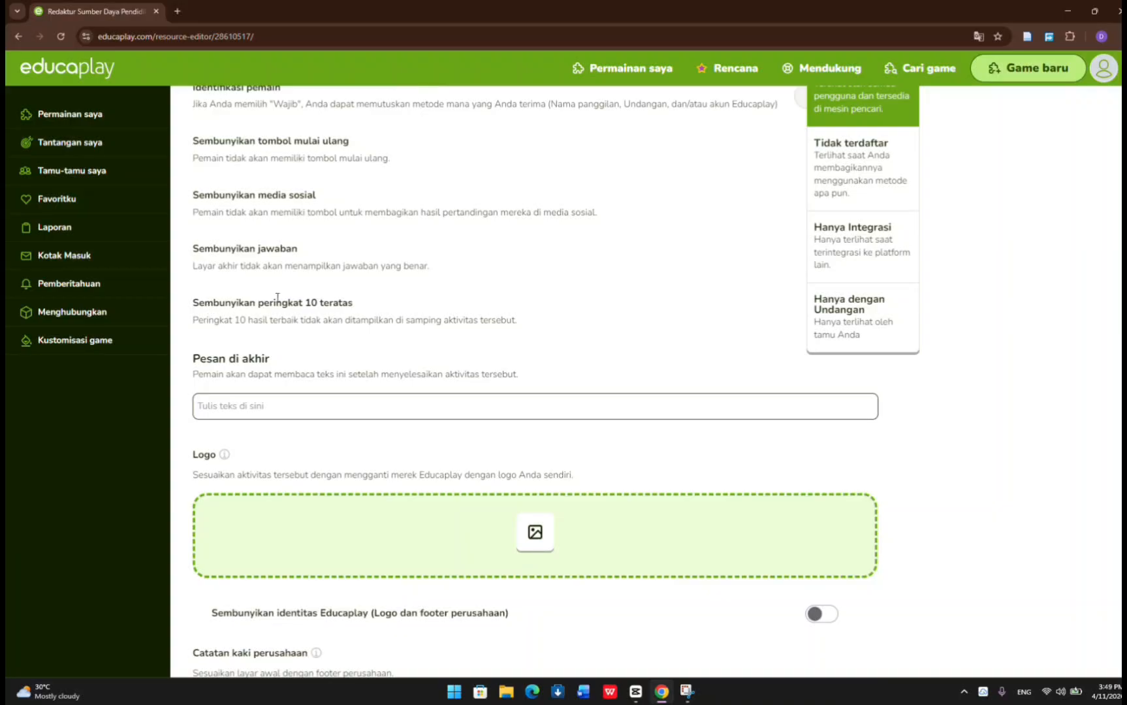
scroll(275, 228, up, 1)
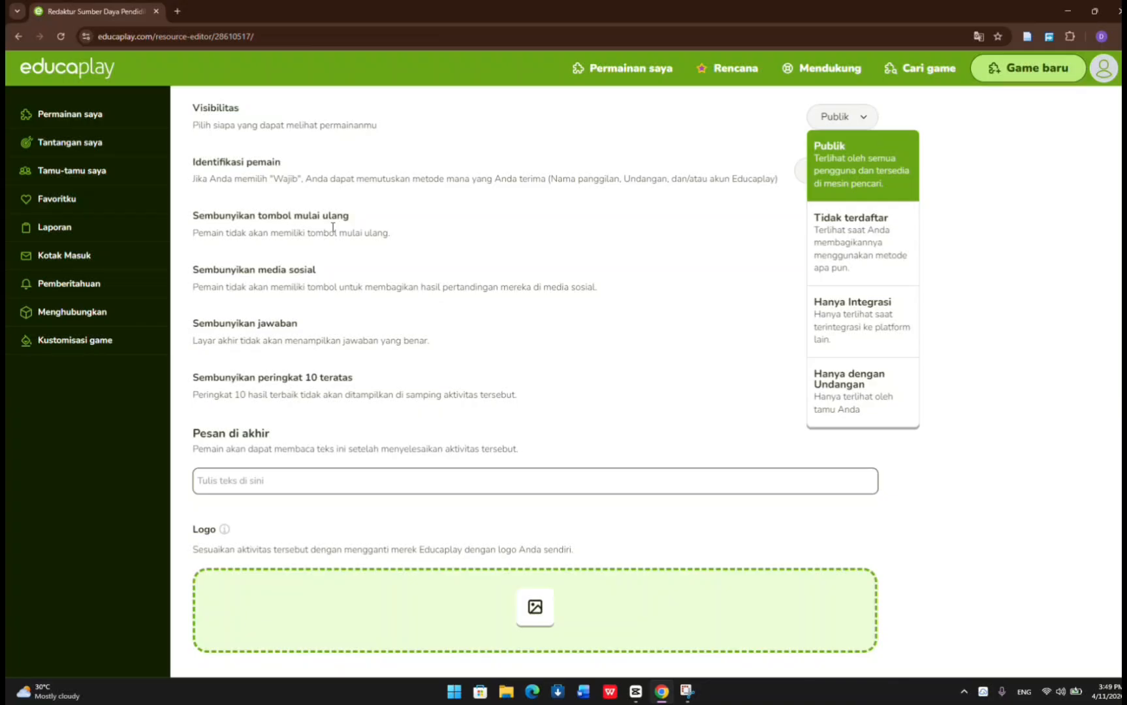
scroll(332, 228, down, 5)
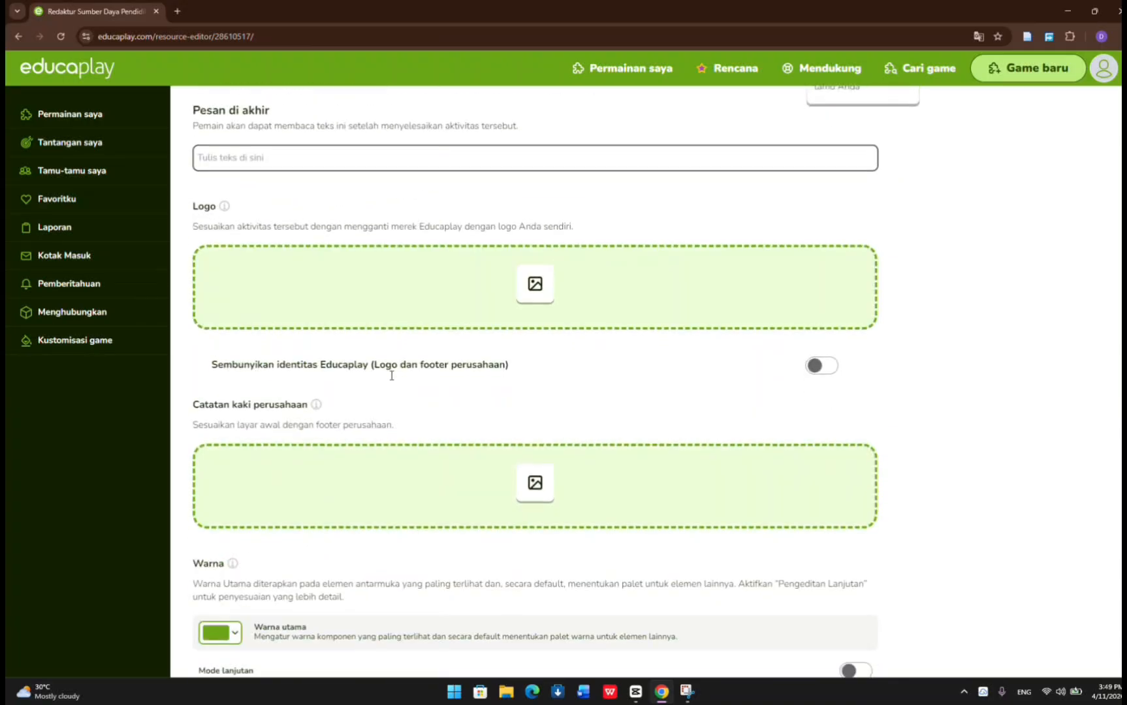
scroll(392, 380, down, 2)
scroll(392, 380, up, 5)
scroll(392, 380, down, 10)
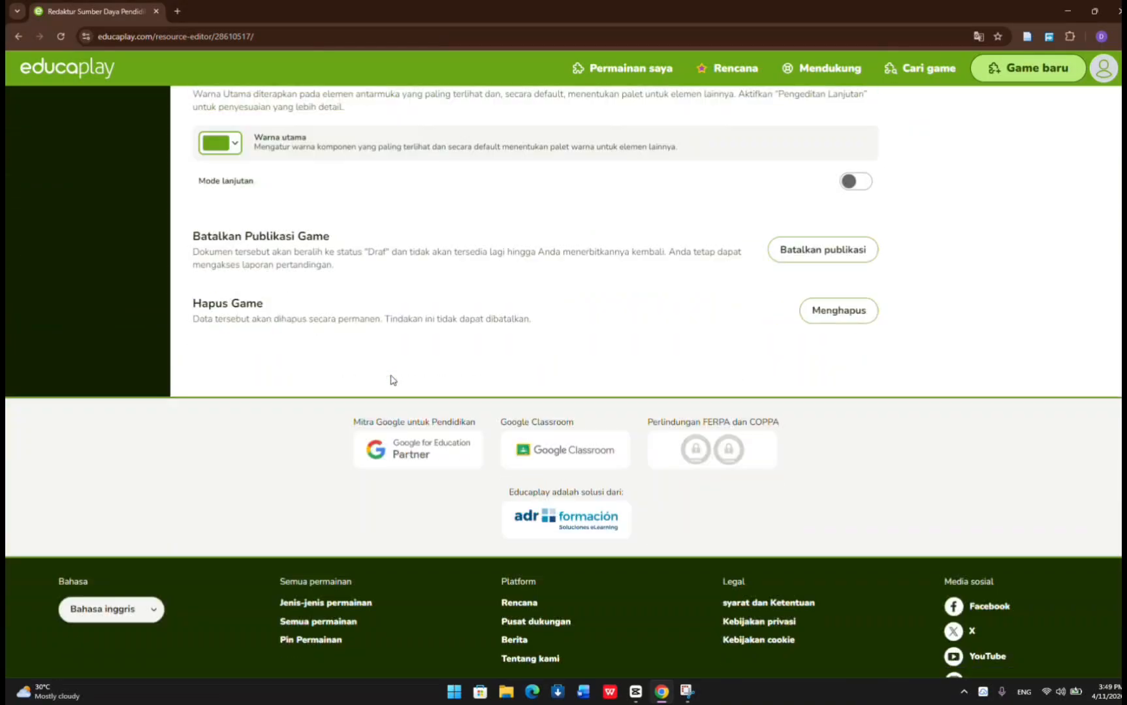
Open the game's information settings (Informasi) and set its language to Bahasa Indonesia.
scroll(392, 380, up, 3)
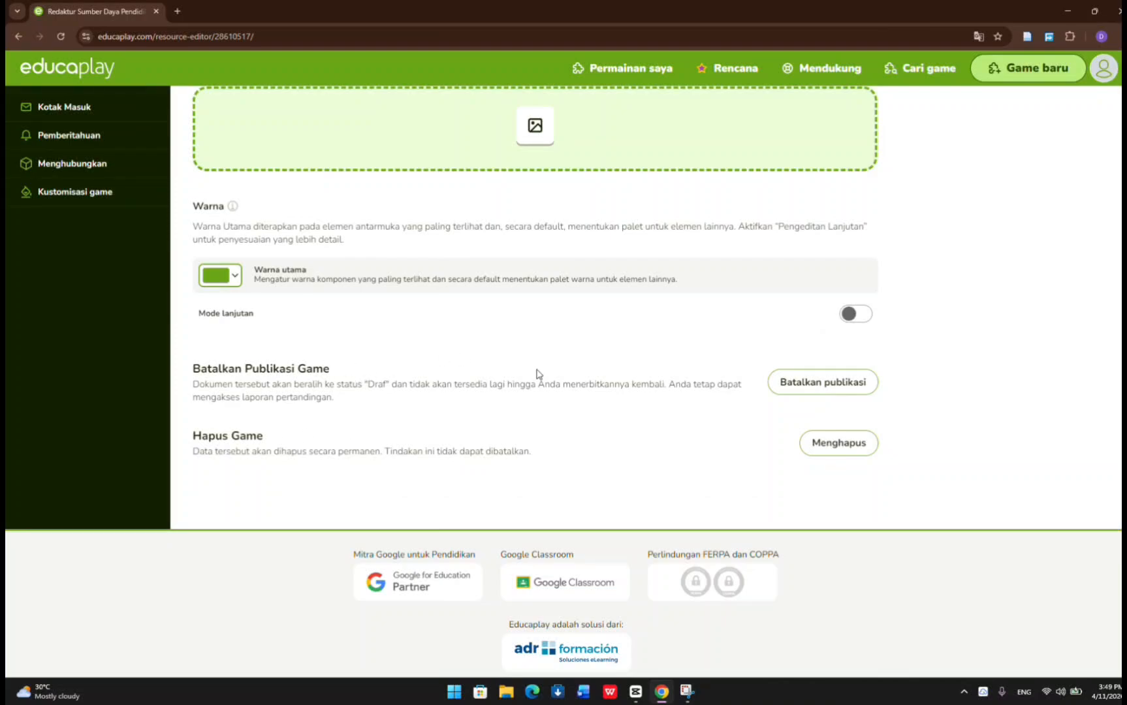
scroll(572, 305, up, 15)
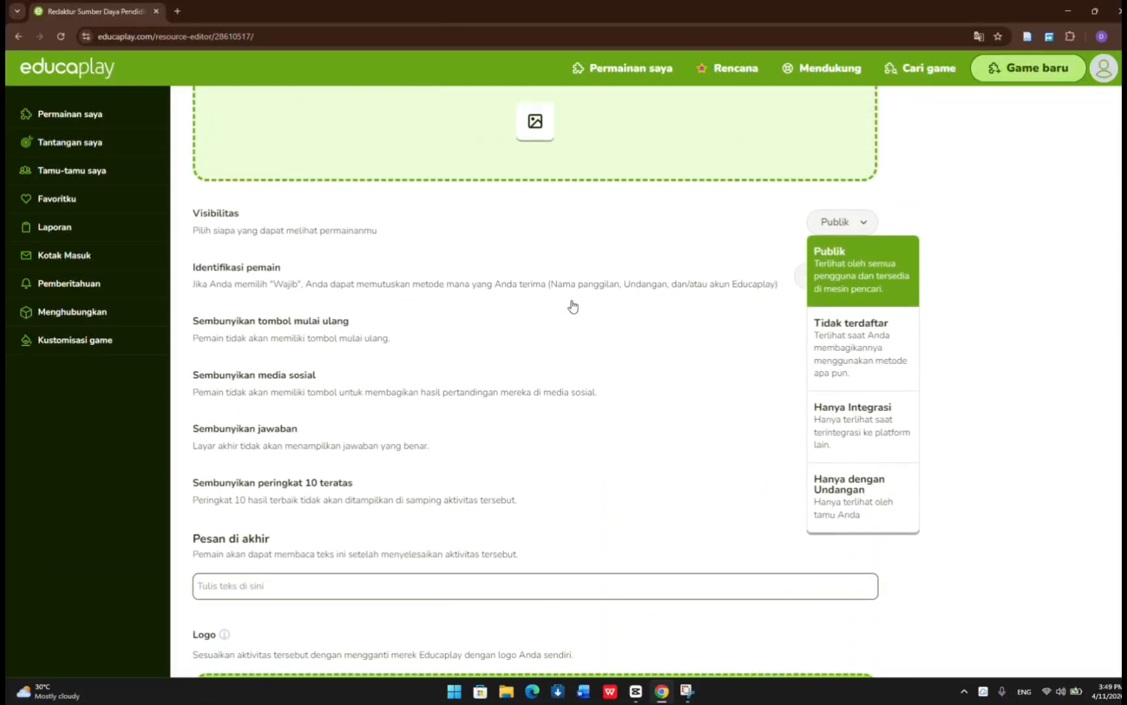
scroll(573, 306, up, 9)
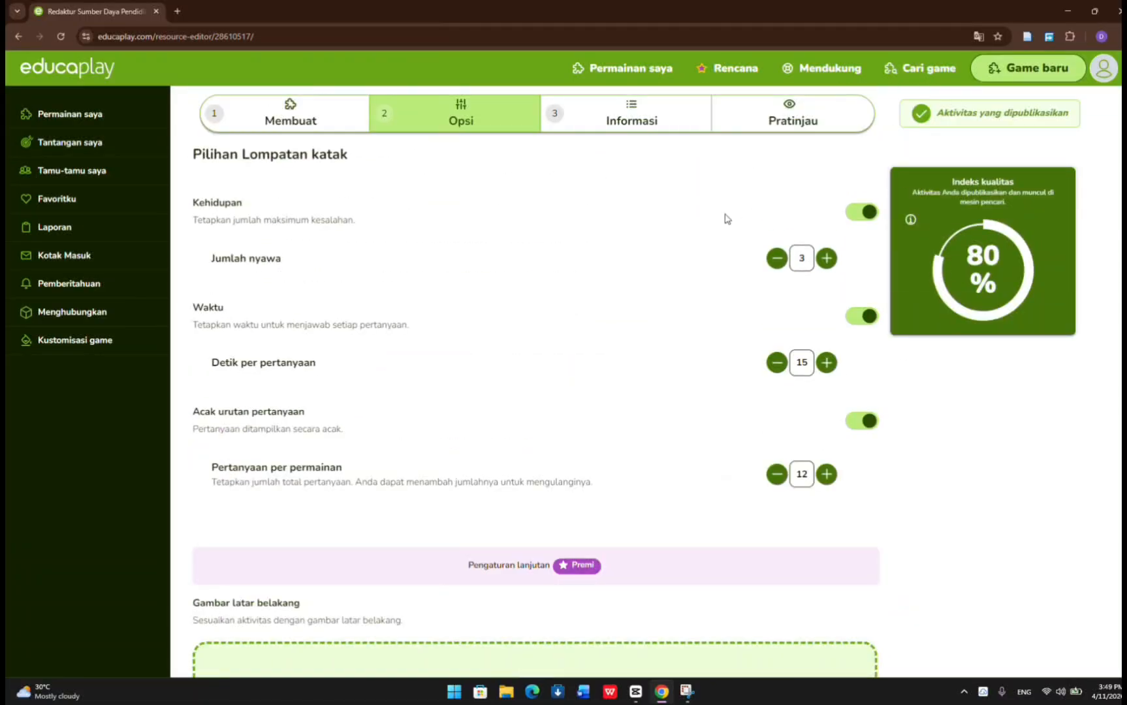
click(600, 134)
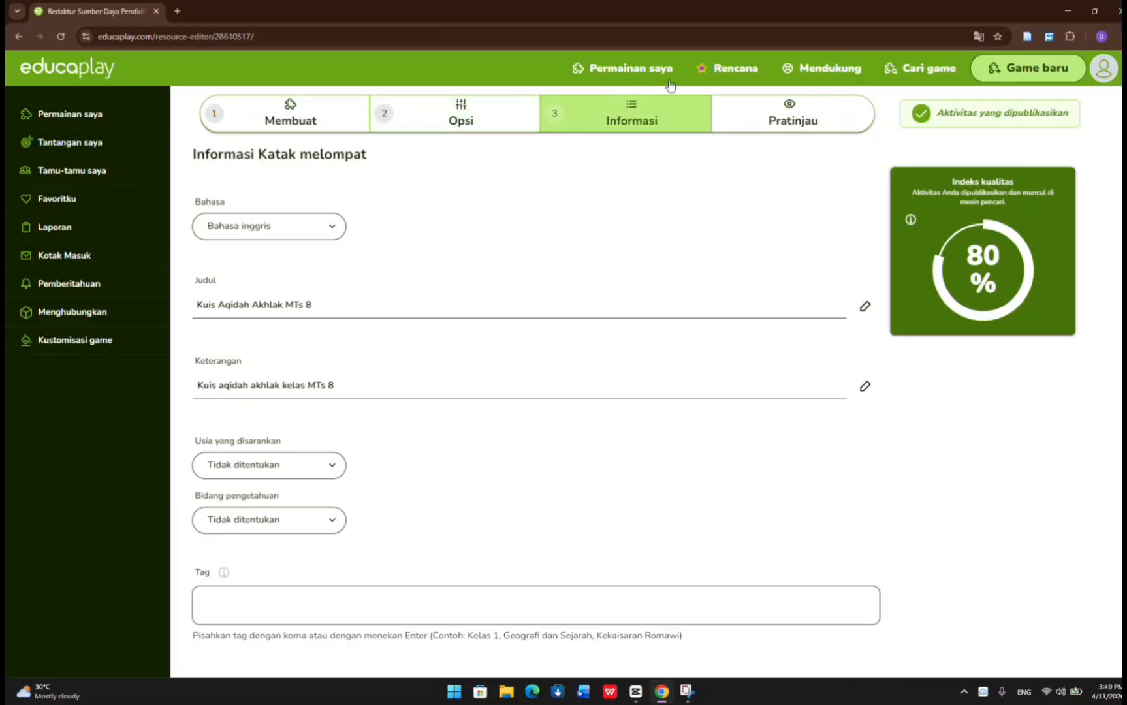
click(330, 225)
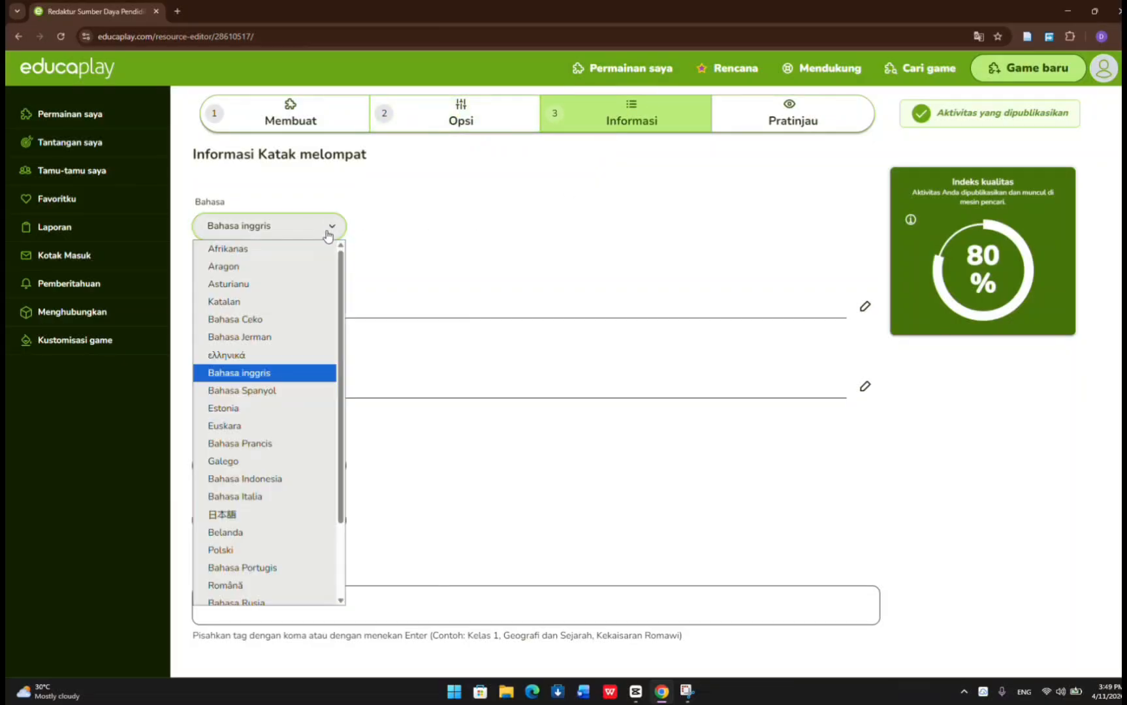
click(289, 471)
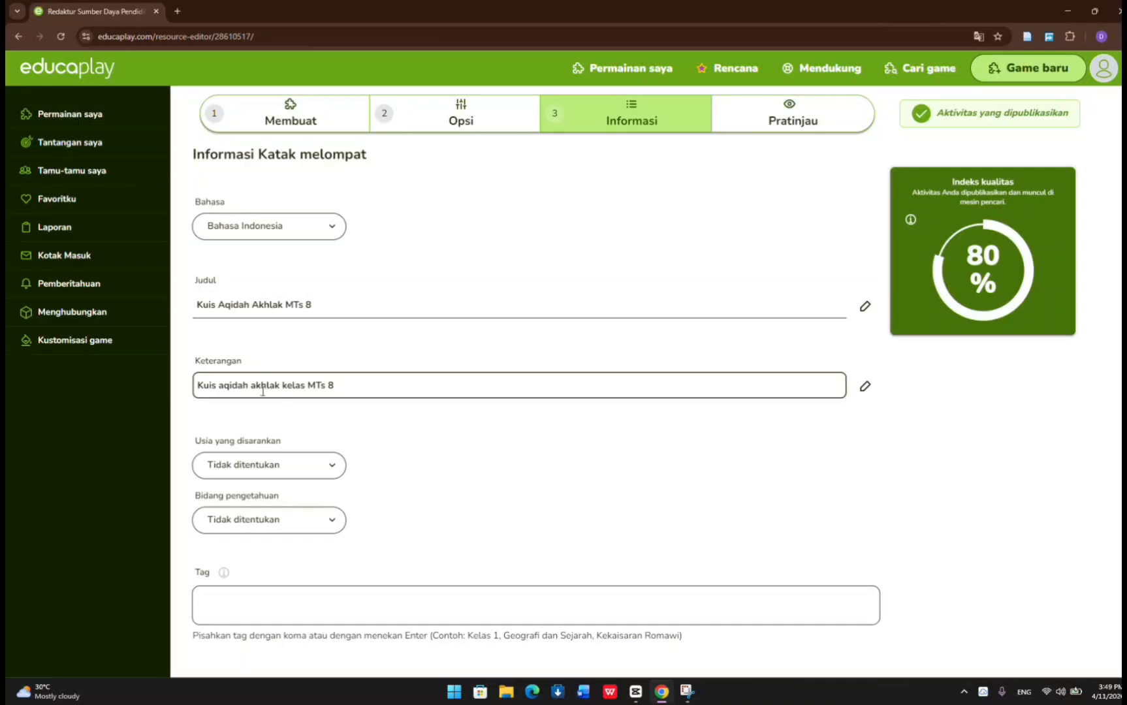
Examine the title, description, suggested age, knowledge area and tag fields of the game information.
scroll(314, 533, down, 1)
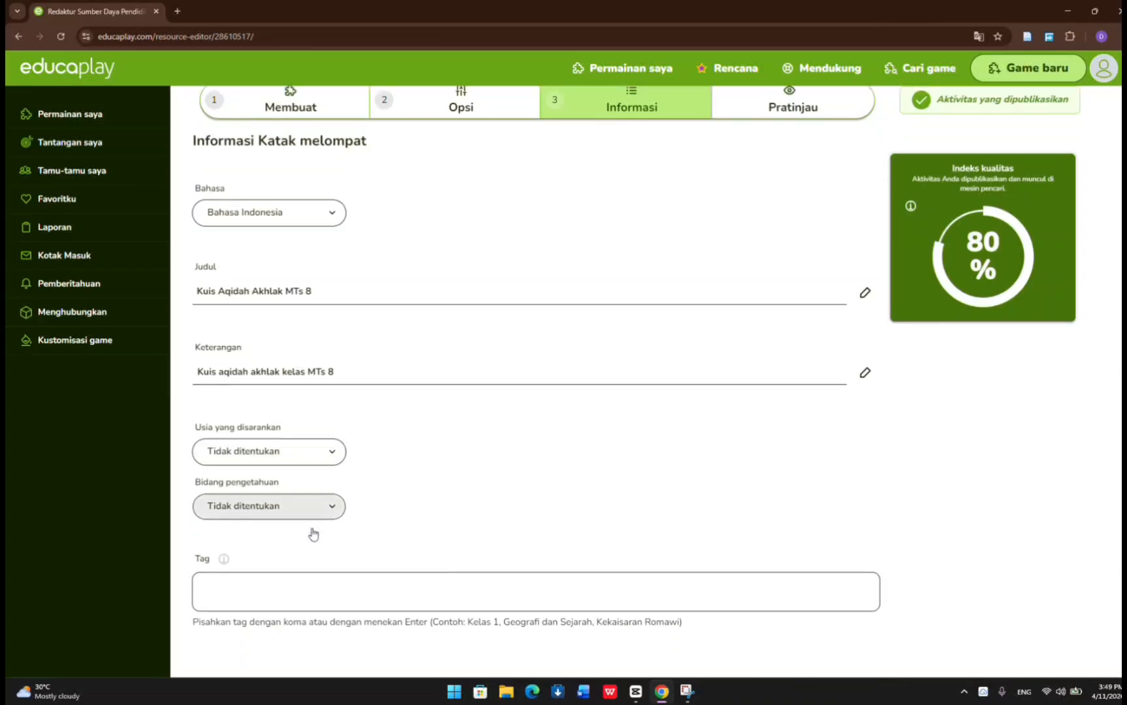
scroll(314, 533, down, 5)
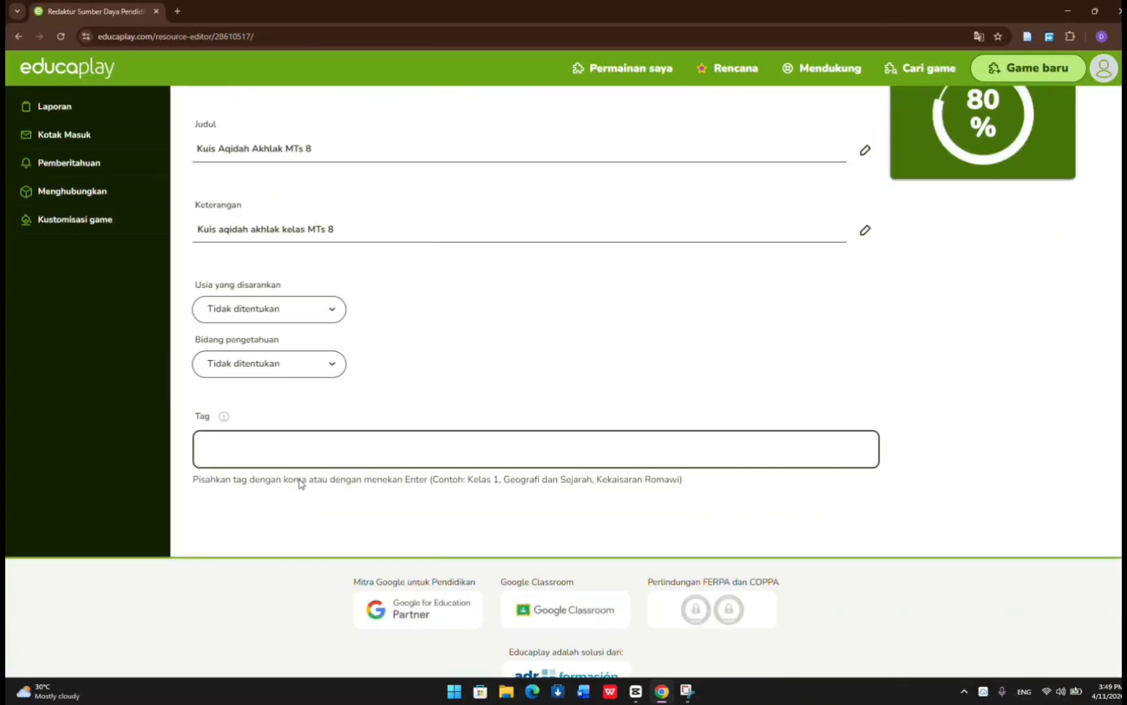
scroll(298, 484, up, 5)
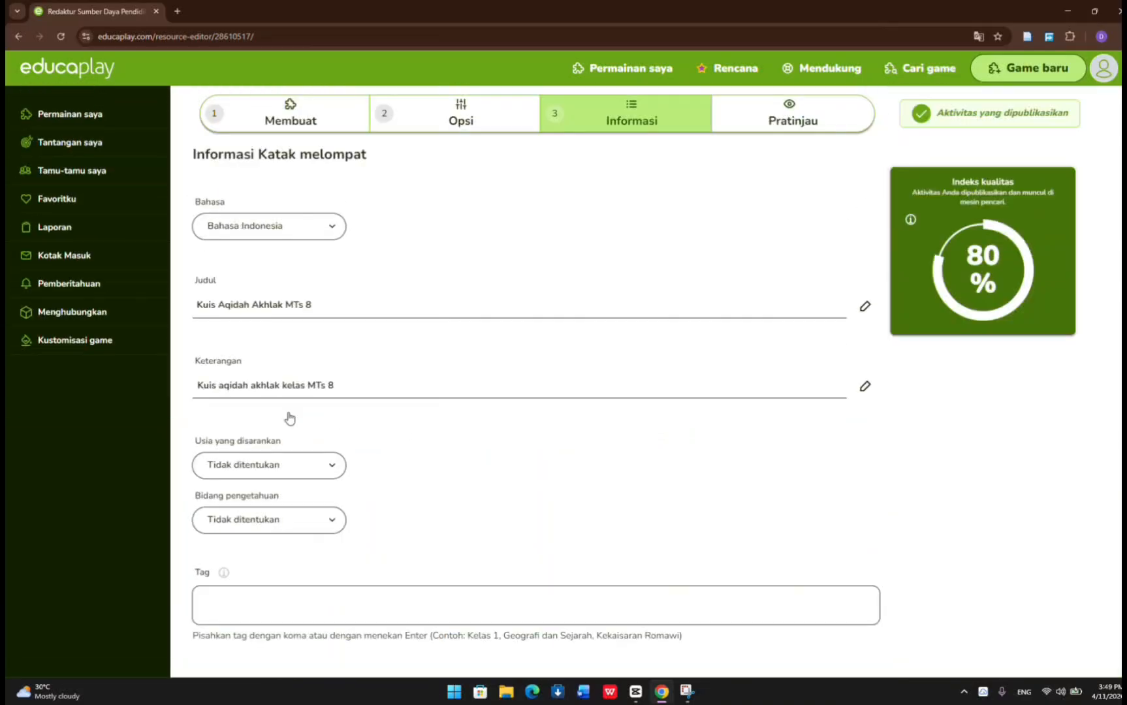
click(316, 308)
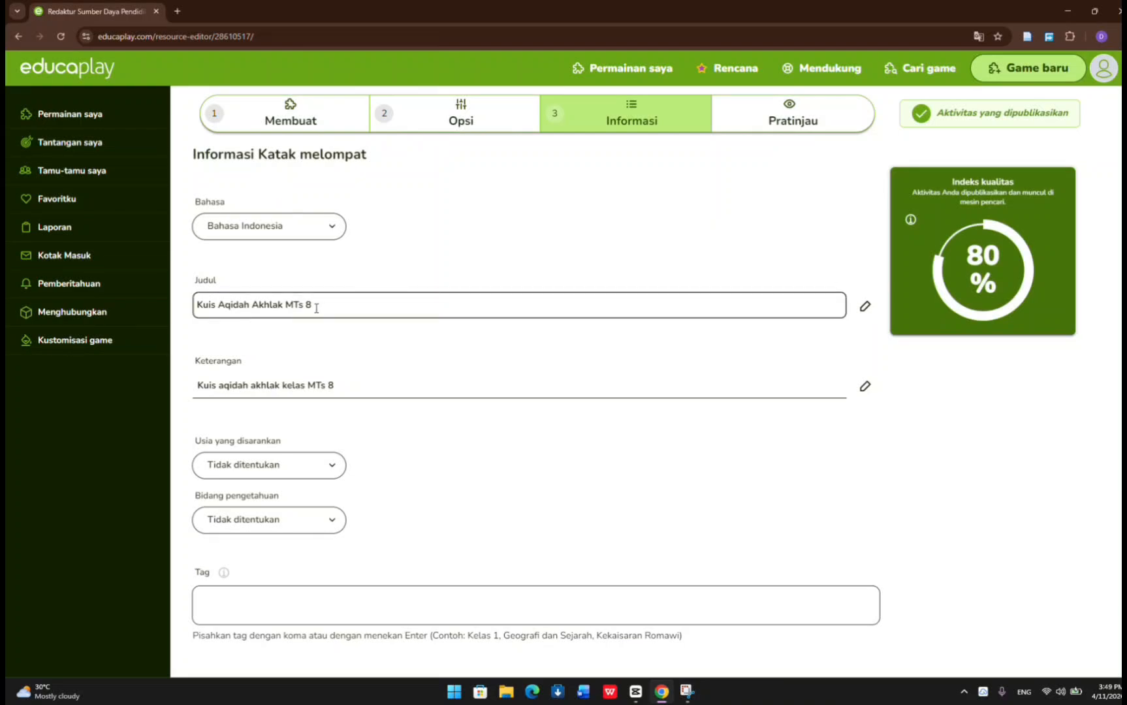
triple_click(316, 308)
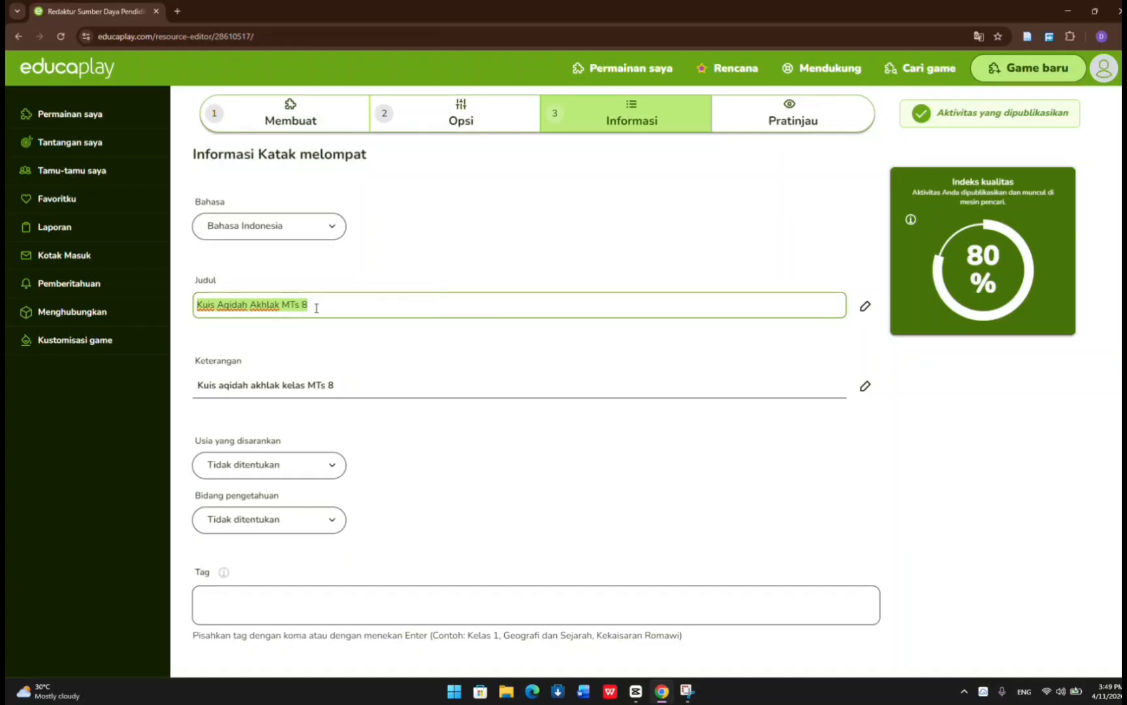
click(316, 309)
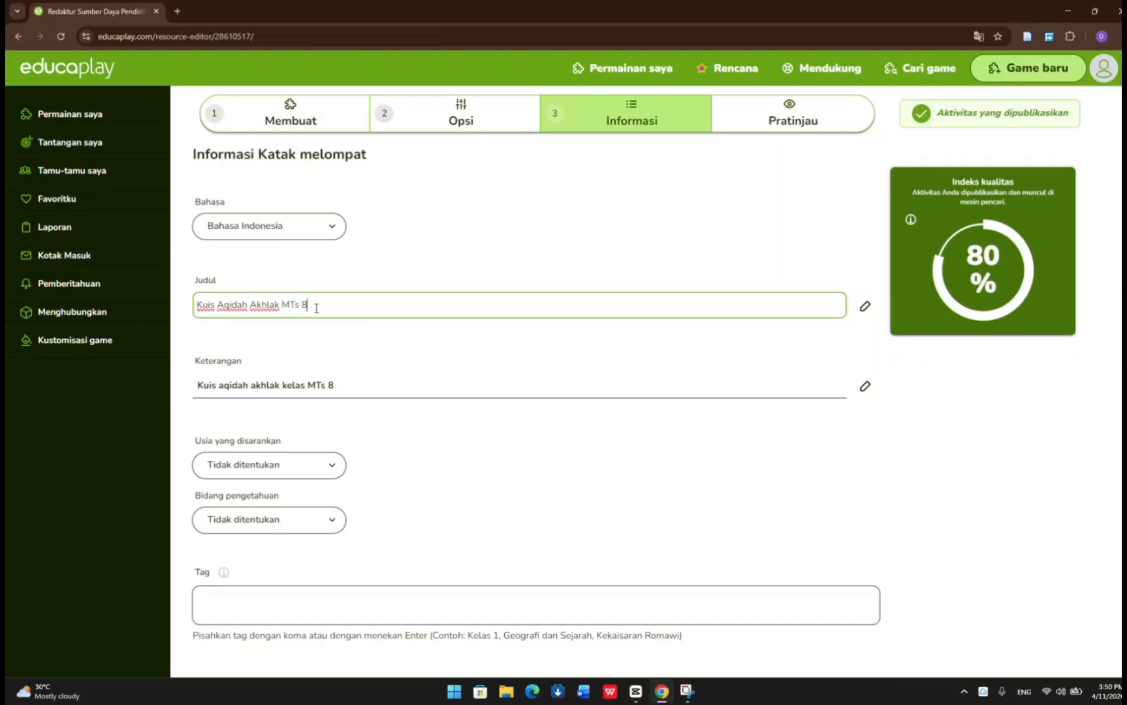
triple_click(325, 386)
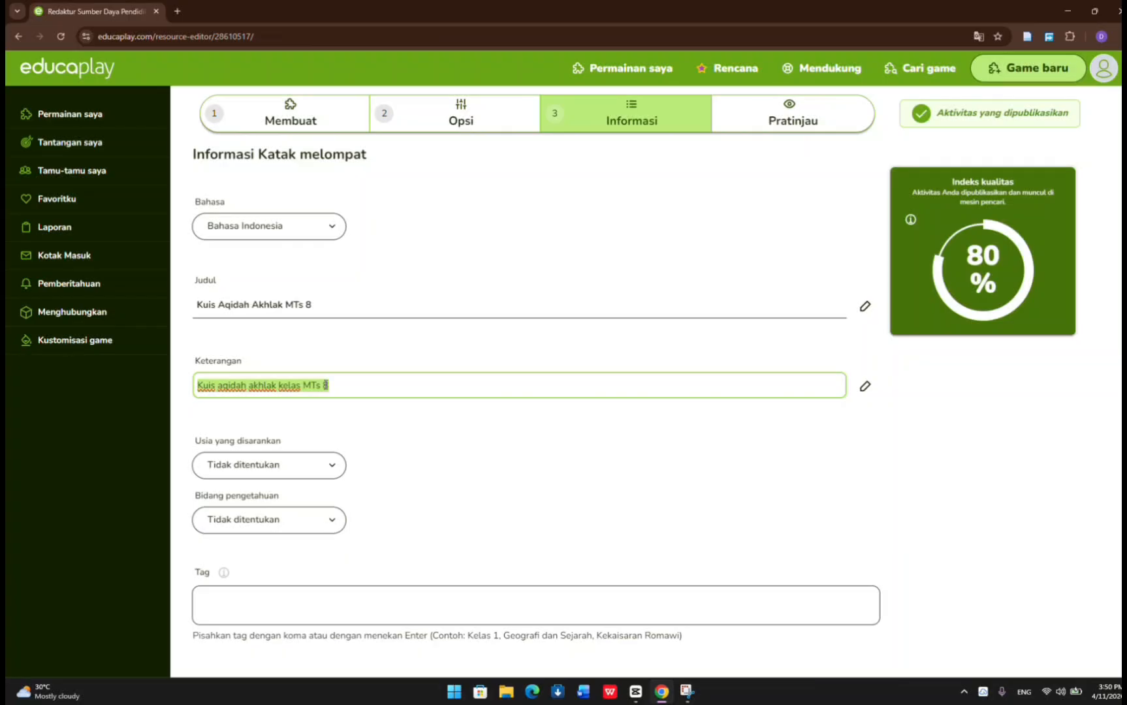
click(351, 405)
Browse the suggested age choices and keep Tidak ditentukan selected.
scroll(349, 405, down, 2)
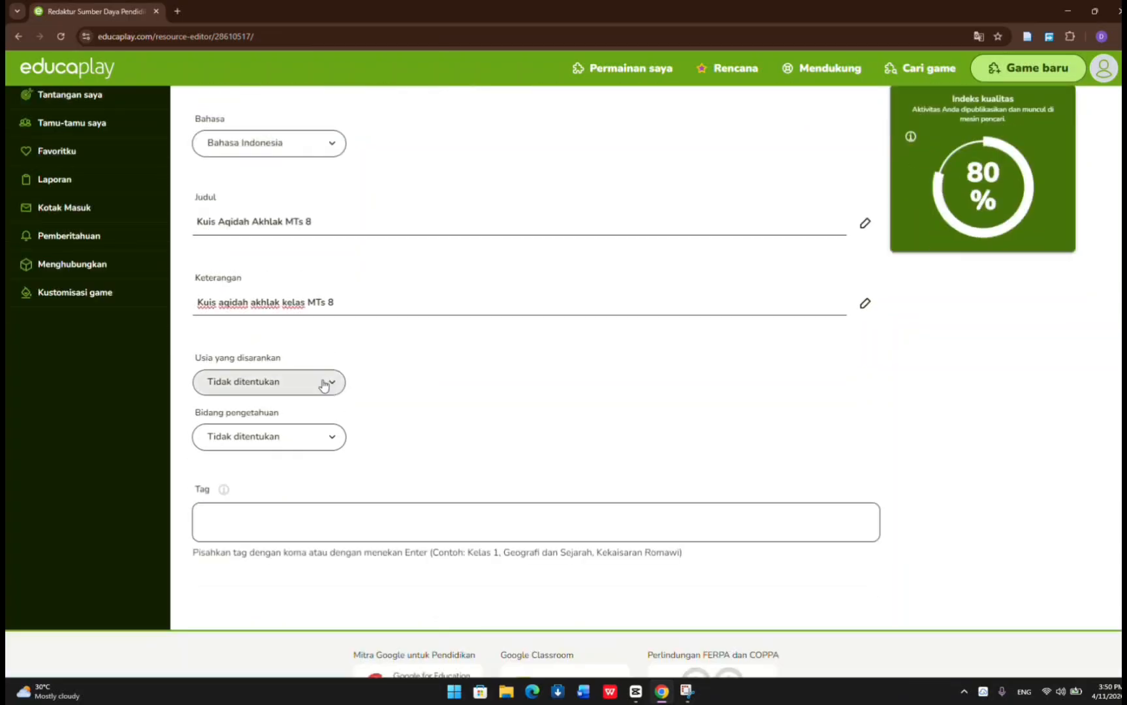
click(324, 384)
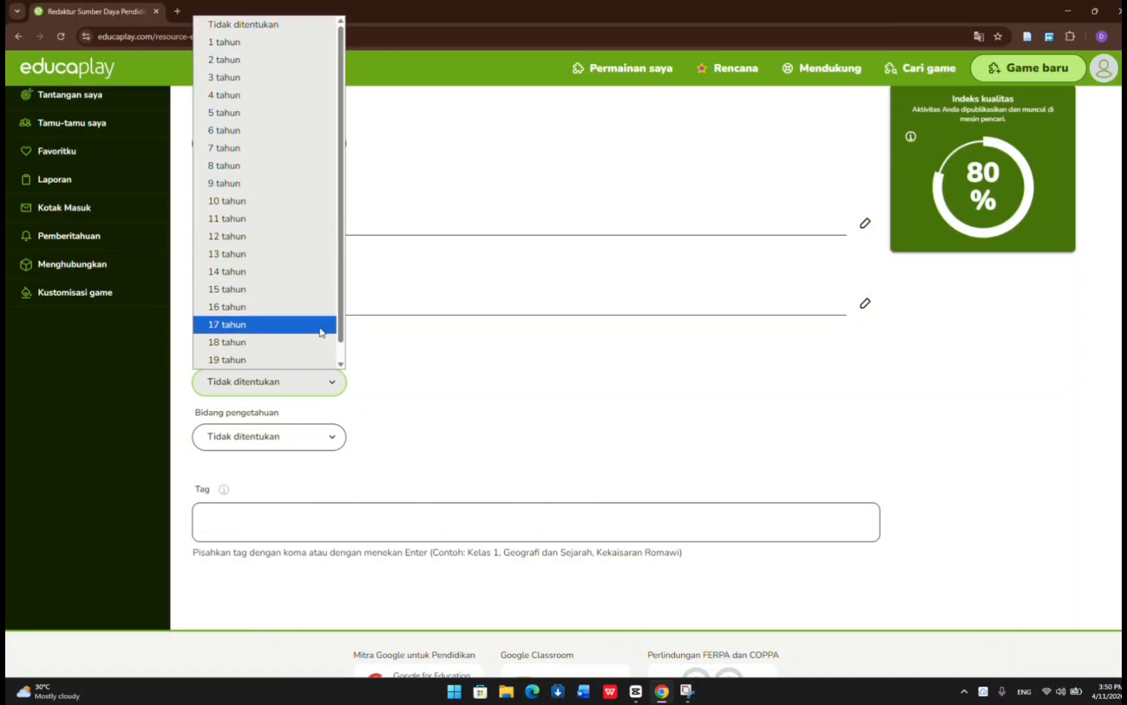
scroll(319, 290, down, 1)
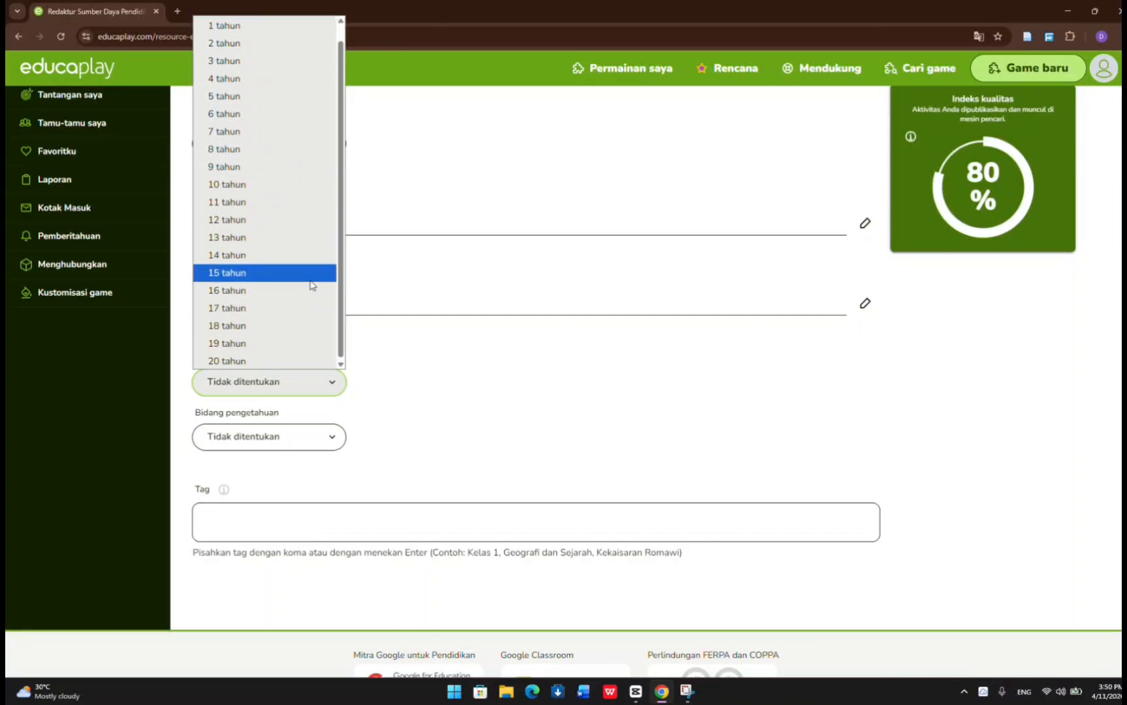
scroll(311, 284, up, 1)
click(299, 26)
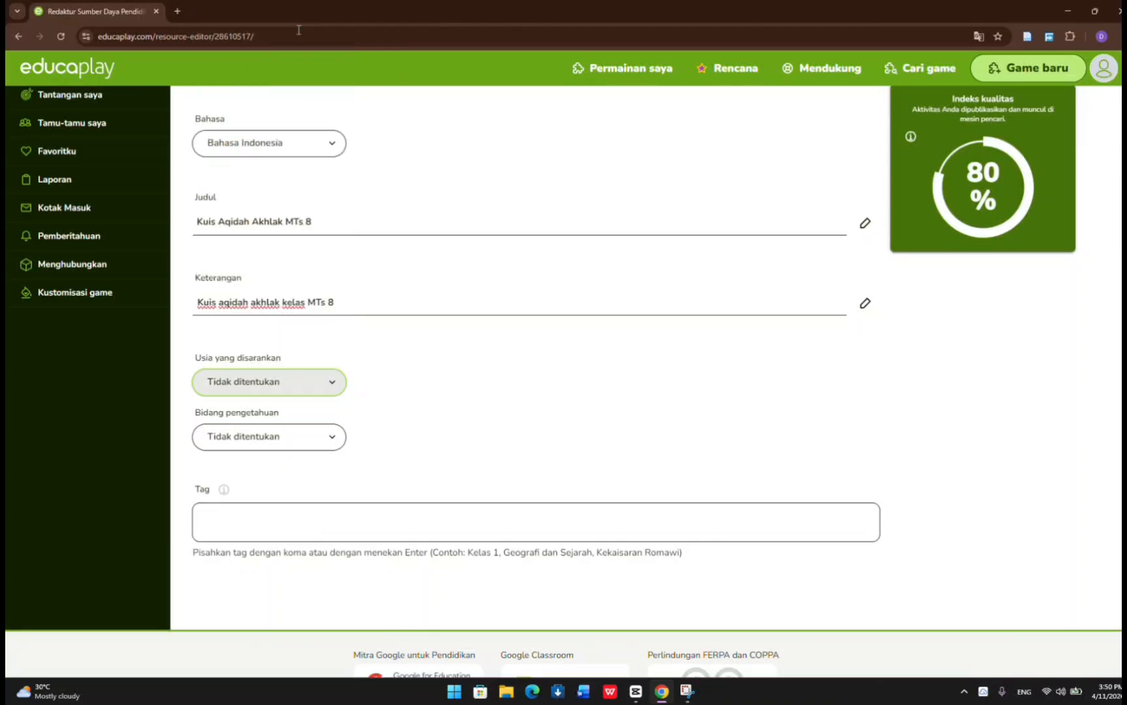
click(333, 436)
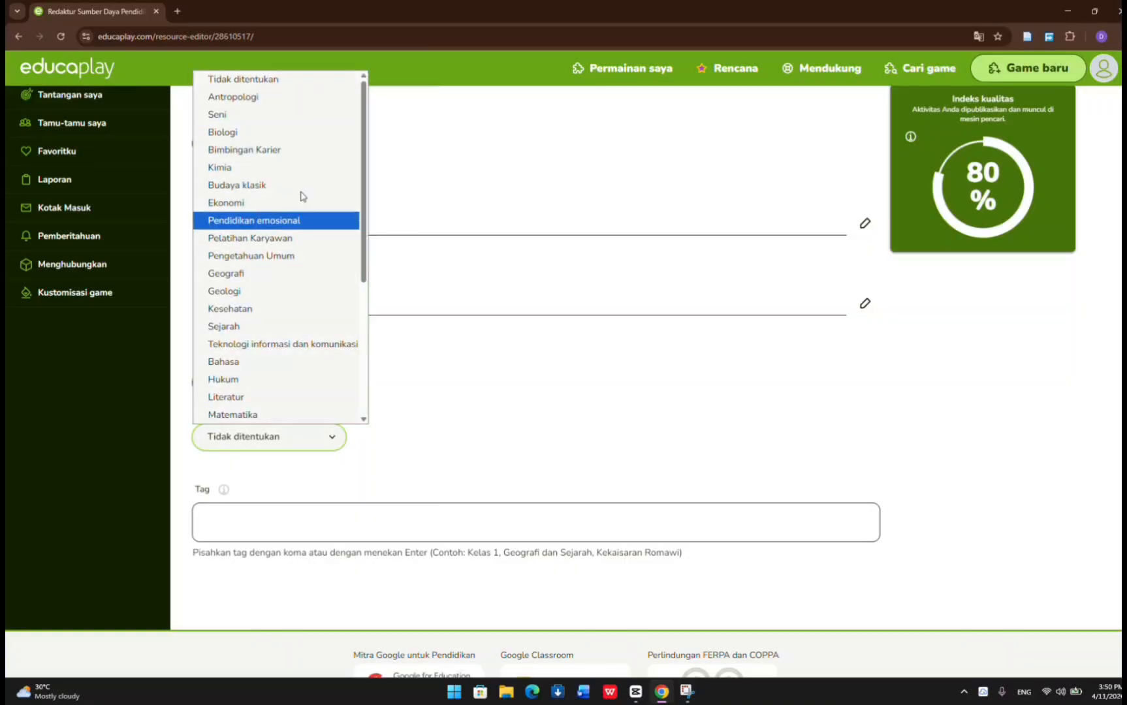
scroll(326, 367, down, 3)
scroll(326, 368, down, 2)
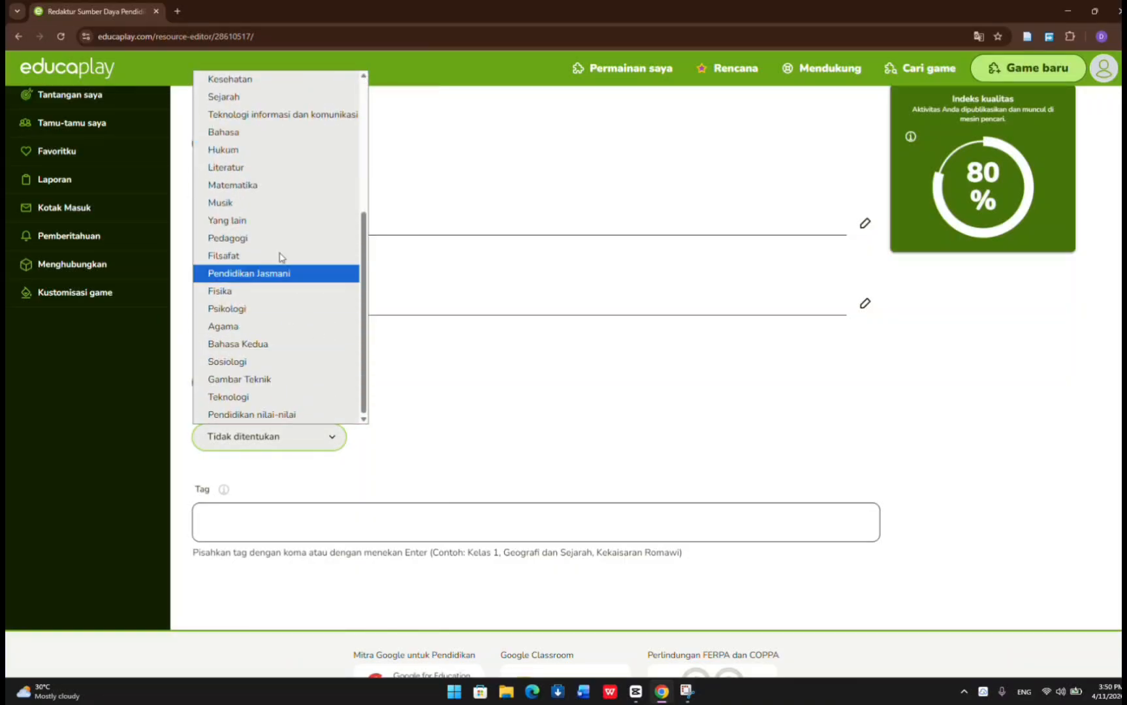
click(355, 281)
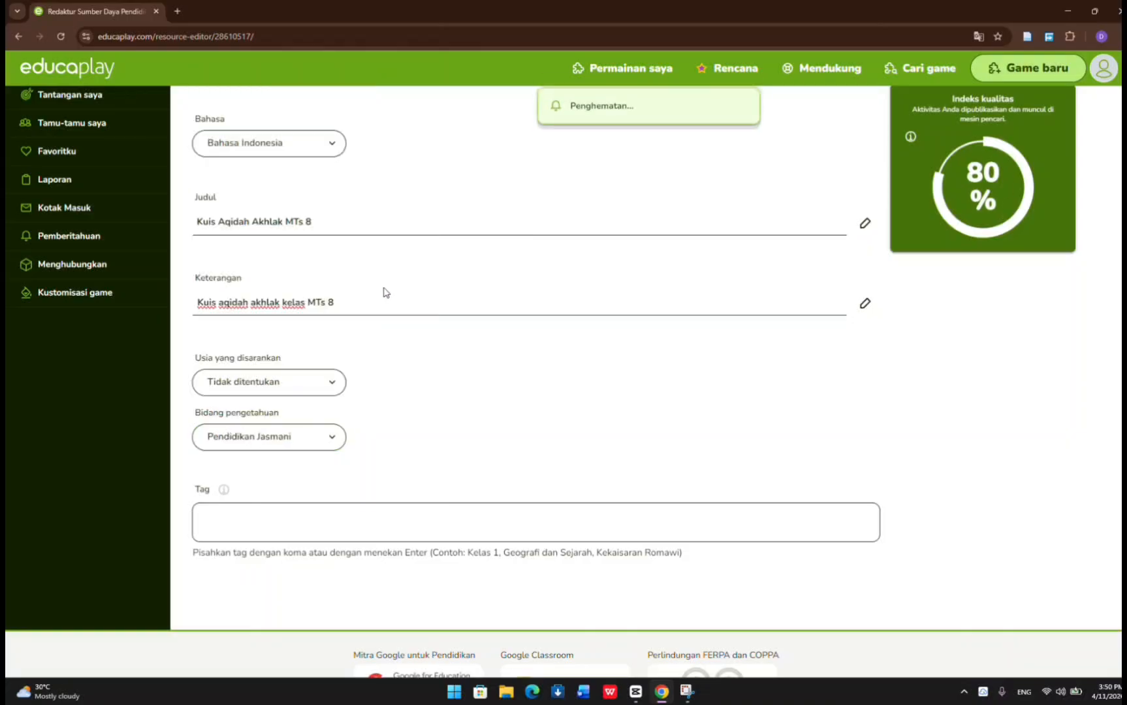
Set the game's knowledge area (Bidang pengetahuan) to Agama.
click(318, 443)
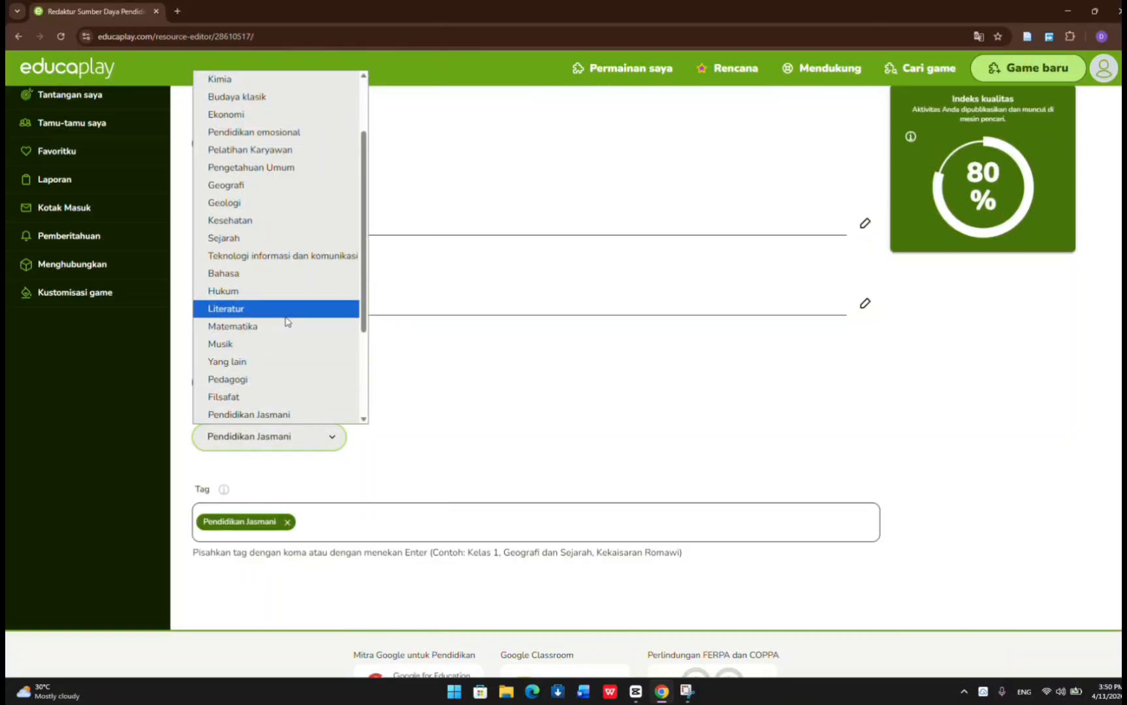
scroll(288, 333, down, 3)
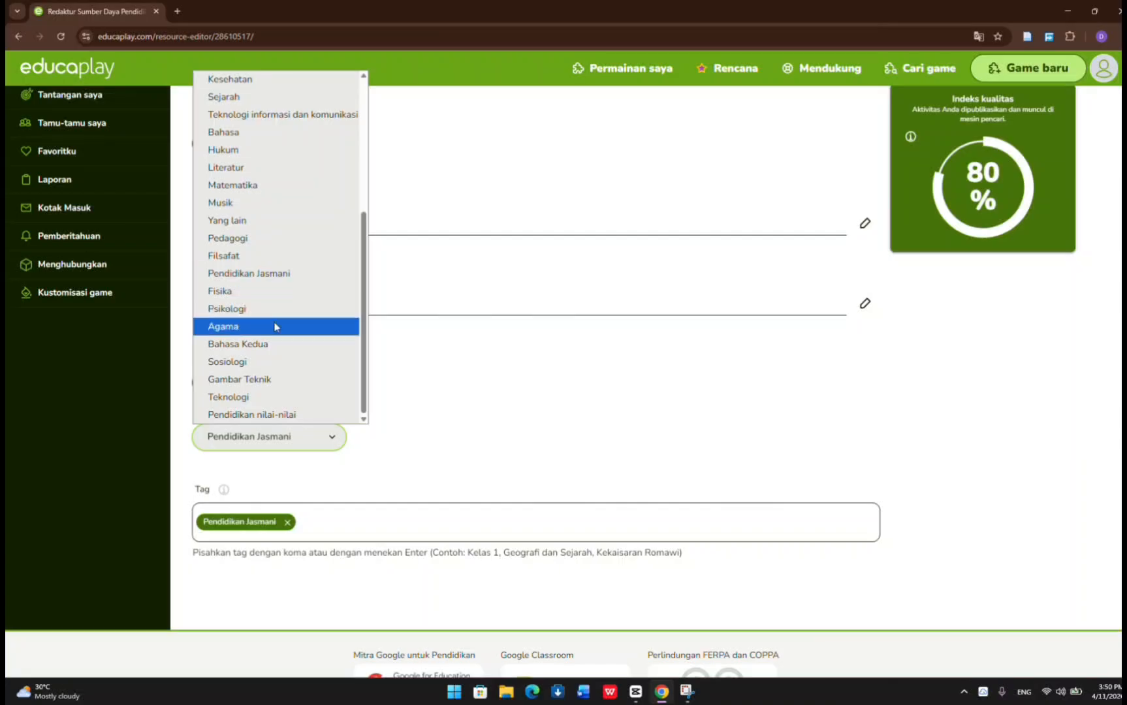
click(275, 327)
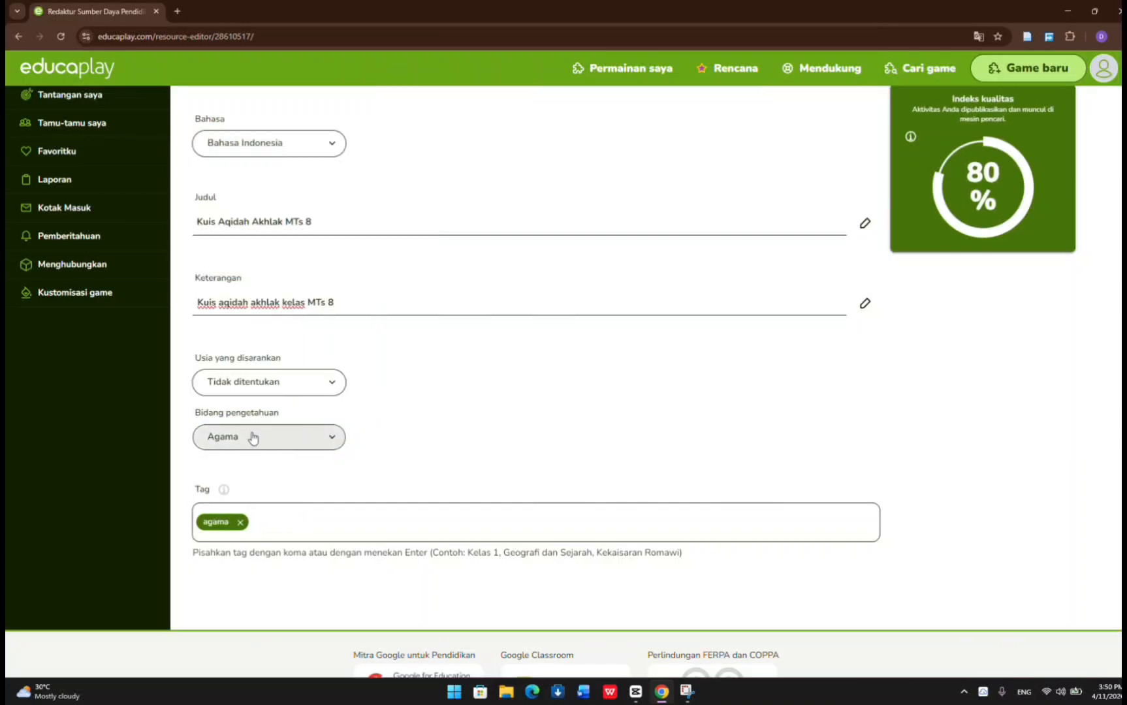
scroll(427, 372, up, 1)
scroll(427, 369, down, 2)
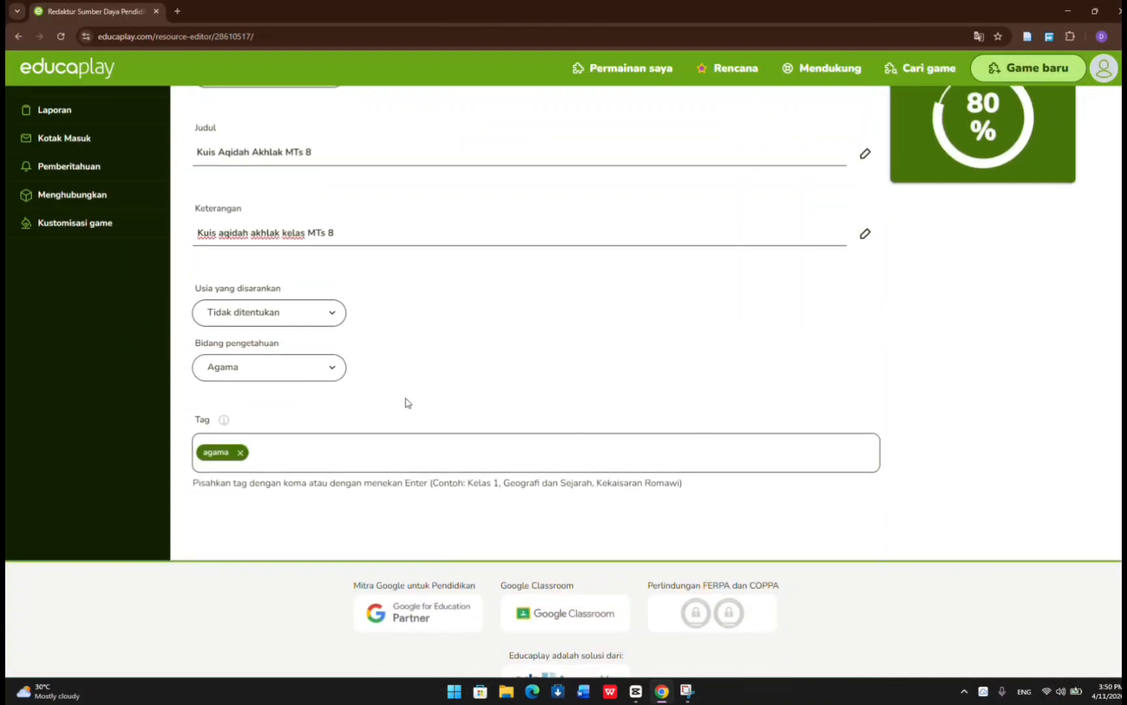
scroll(415, 433, up, 2)
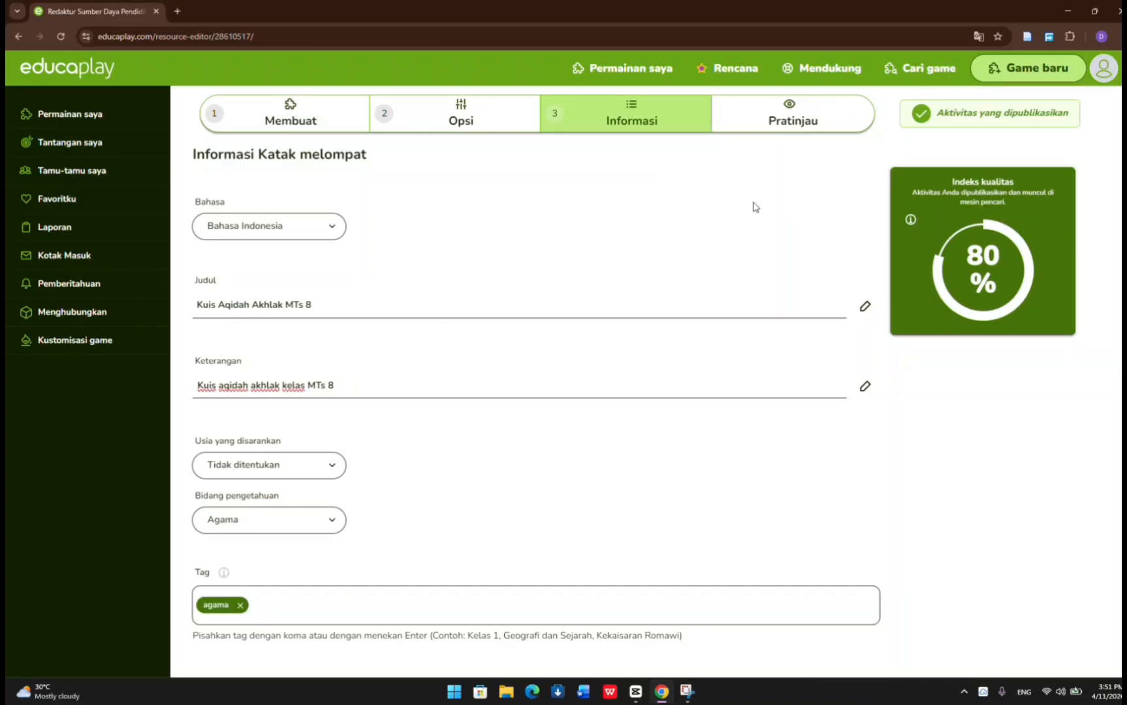
Start the Kuis Akidah Akhlak Kelas 8 game from the preview, in full screen and with the sound volume lowered.
click(777, 129)
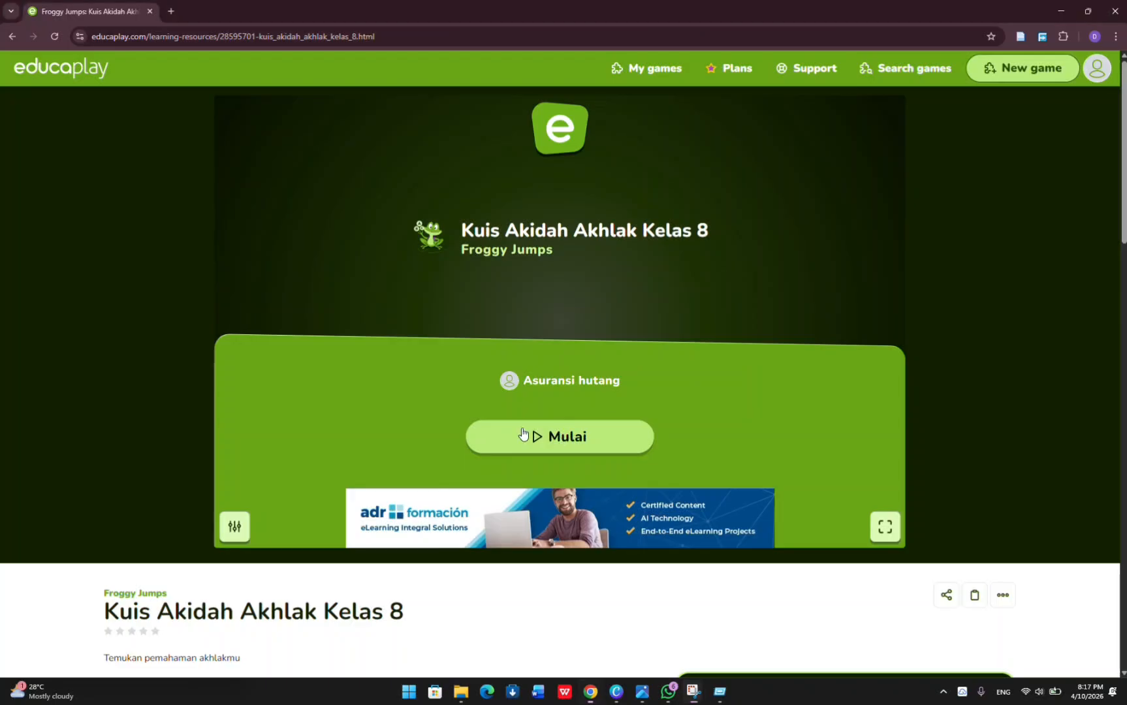
click(524, 433)
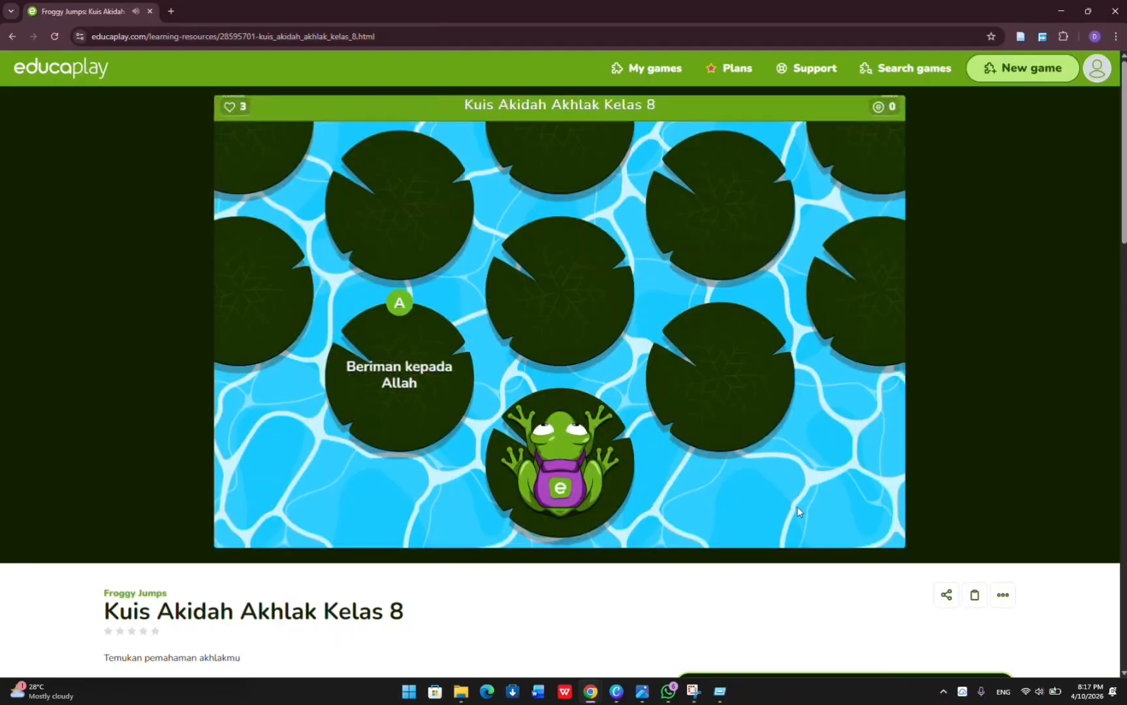
key(XF86AudioLowerVolume)
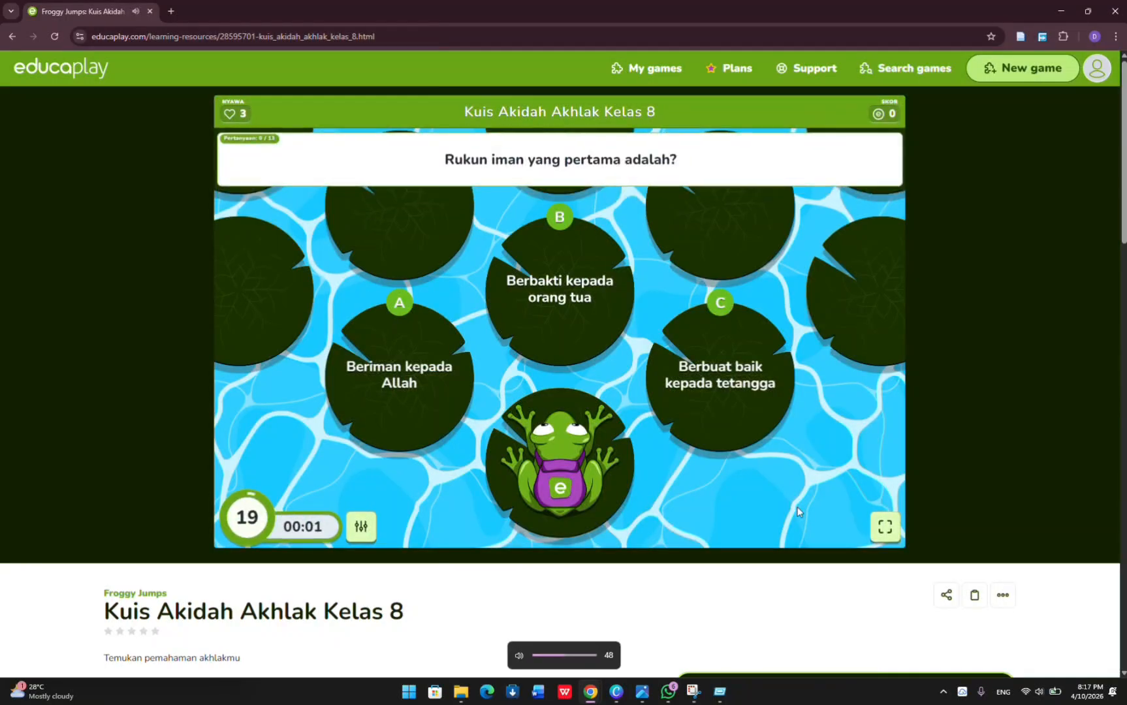
key(XF86AudioLowerVolume)
key(XF86AudioLowerVolume)
key(XF86AudioLowerVolume)
key(XF86AudioLowerVolume)
key(XF86AudioLowerVolume)
key(XF86AudioLowerVolume)
key(XF86AudioLowerVolume)
key(XF86AudioLowerVolume)
key(XF86AudioLowerVolume)
key(XF86AudioLowerVolume)
key(XF86AudioLowerVolume)
key(XF86AudioLowerVolume)
key(XF86AudioLowerVolume)
key(XF86AudioLowerVolume)
key(XF86AudioLowerVolume)
key(XF86AudioLowerVolume)
key(XF86AudioLowerVolume)
key(XF86AudioLowerVolume)
key(XF86AudioLowerVolume)
key(XF86AudioLowerVolume)
click(884, 526)
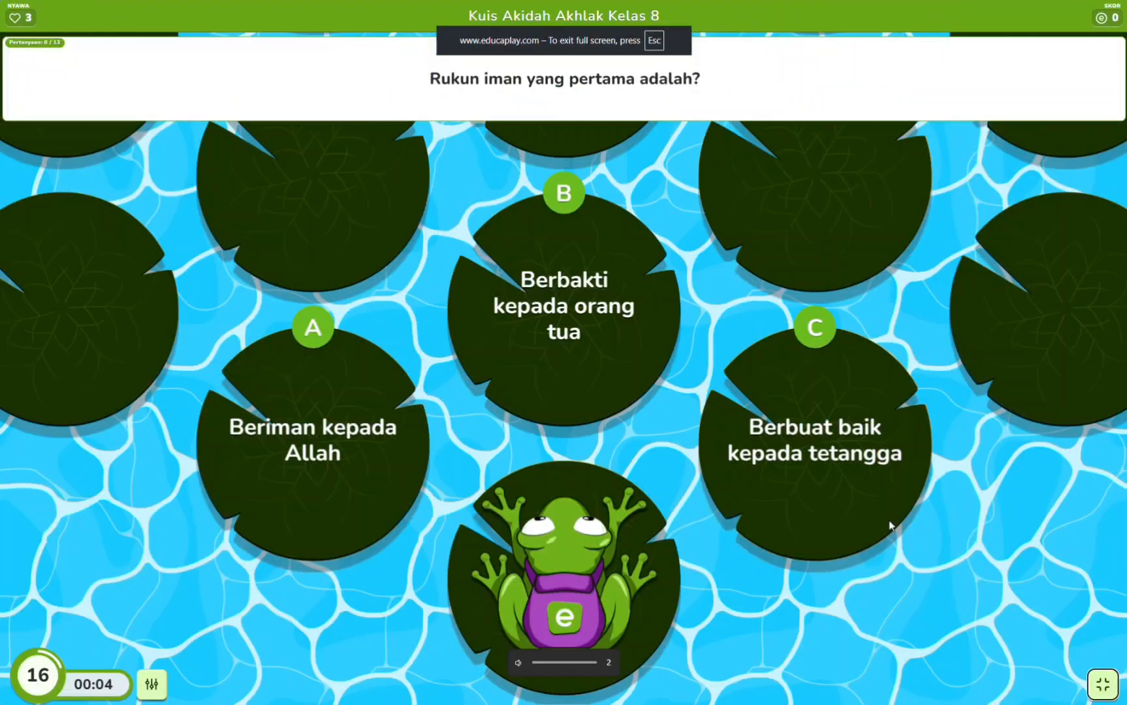
Raise the sound volume again while the first question is running.
key(XF86AudioRaiseVolume)
key(XF86AudioRaiseVolume)
key(XF86AudioRaiseVolume)
key(XF86AudioRaiseVolume)
key(XF86AudioRaiseVolume)
key(XF86AudioRaiseVolume)
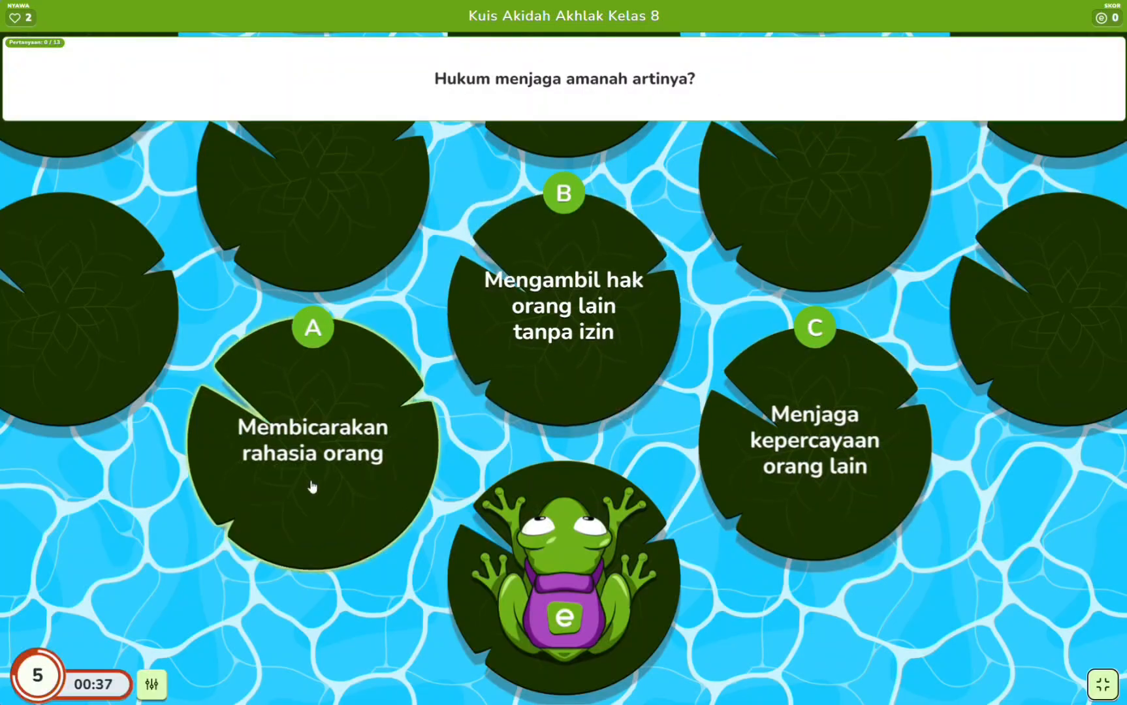
Answer the amanah question with "Menjaga kepercayaan orang lain" and play on until the game ends.
click(868, 480)
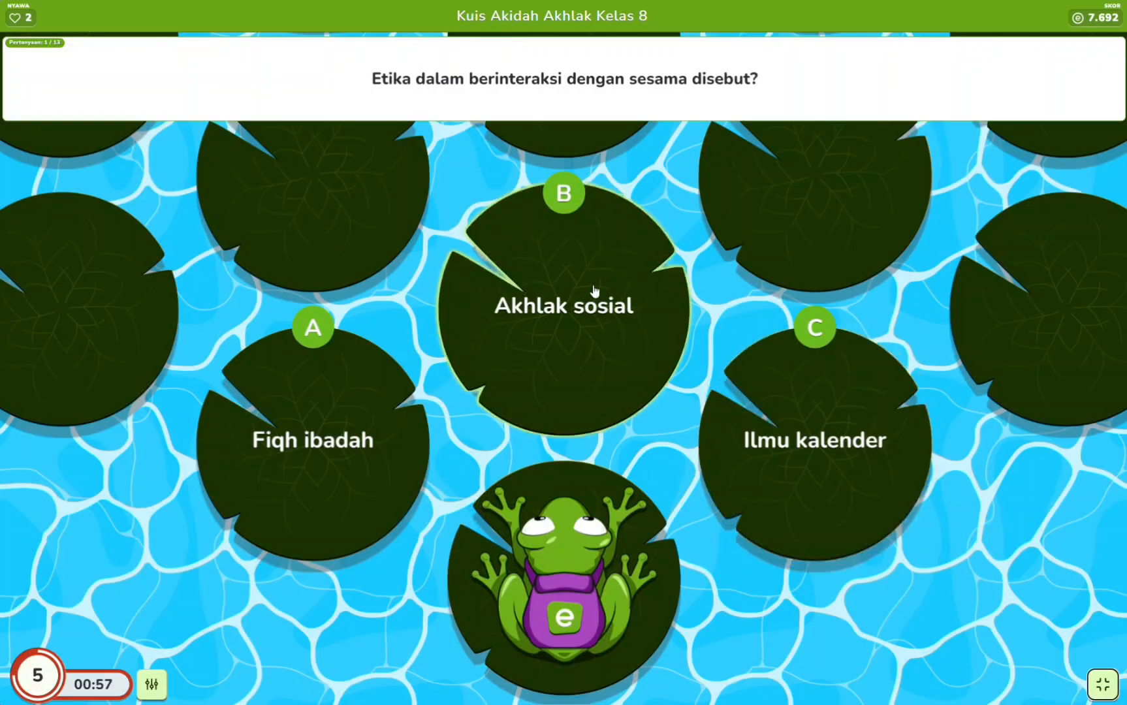
click(362, 490)
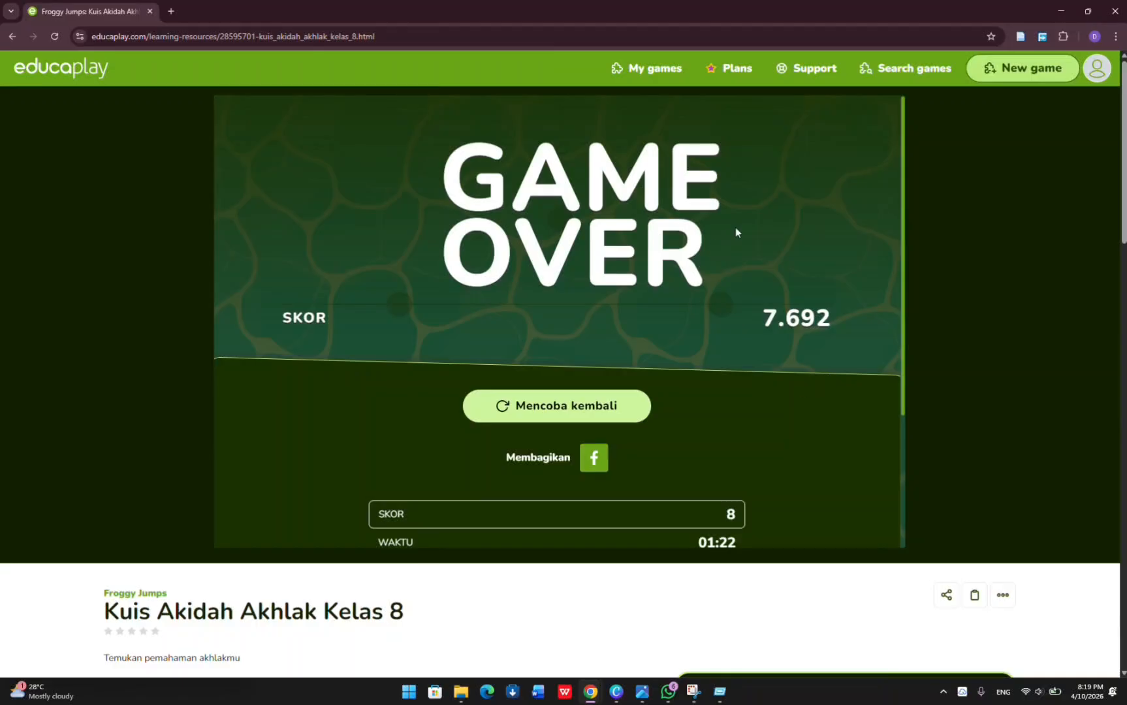
Examine the finished game's score, time and correct answers, and the Top 10 results.
scroll(723, 337, down, 3)
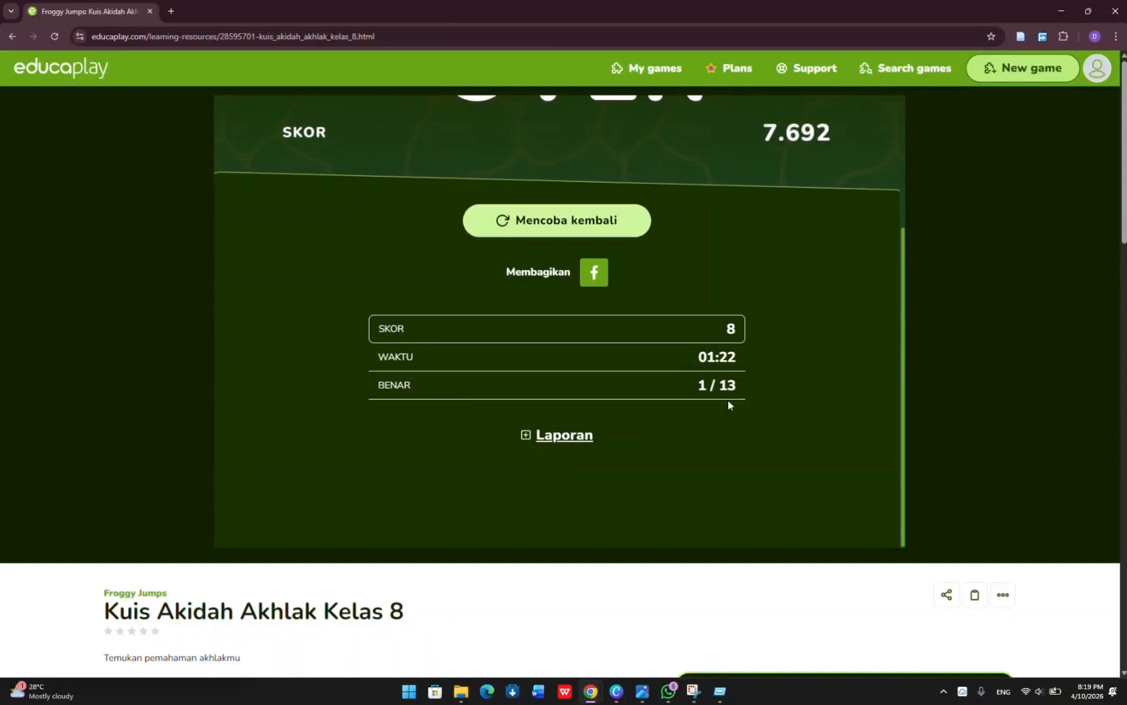
scroll(728, 401, down, 2)
scroll(728, 403, down, 3)
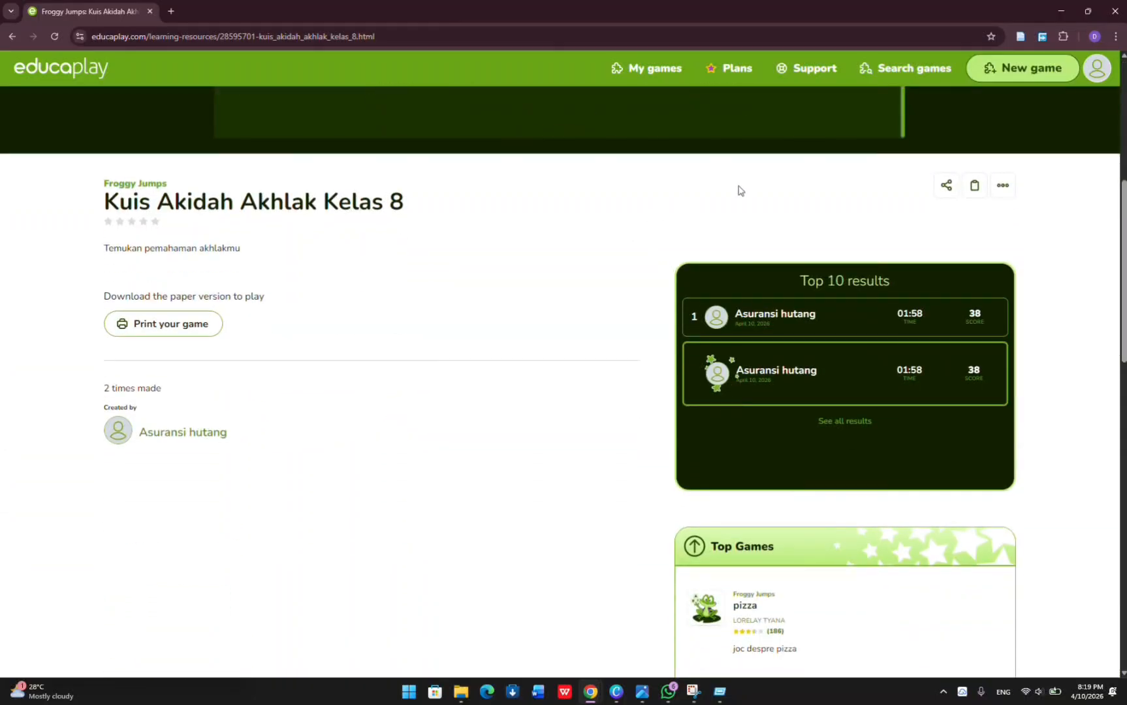
scroll(517, 239, up, 5)
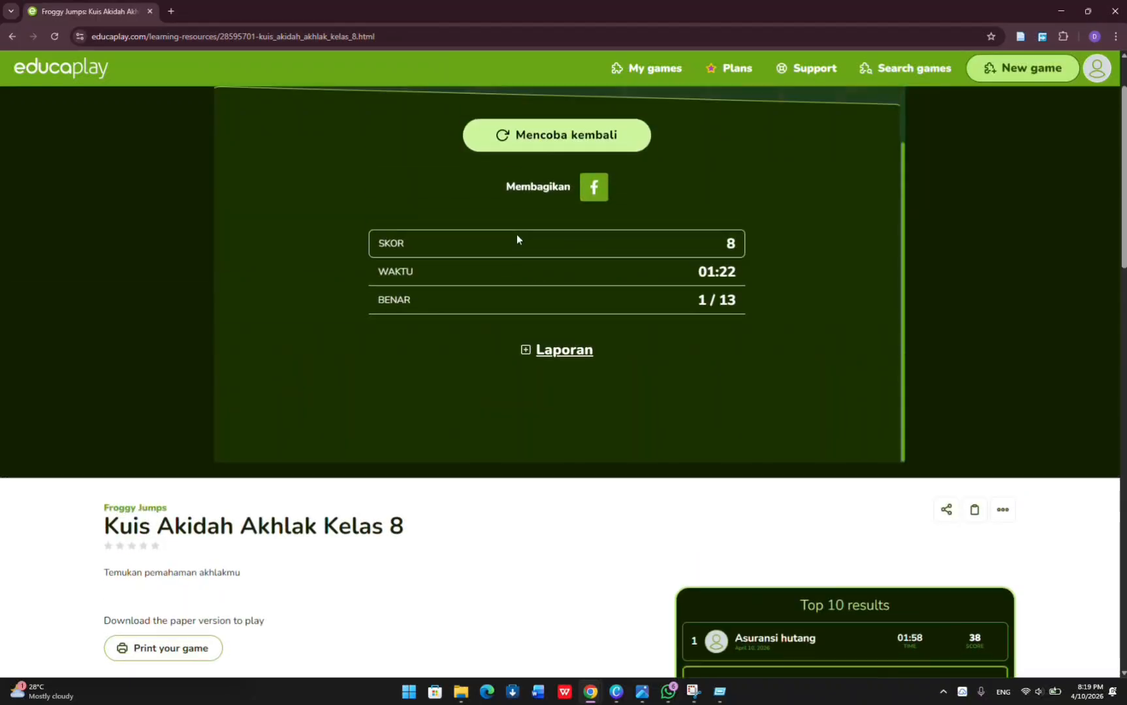
Look over the quiz's page, from the game-over summary down to the description, print option and Top Games list.
scroll(518, 238, down, 5)
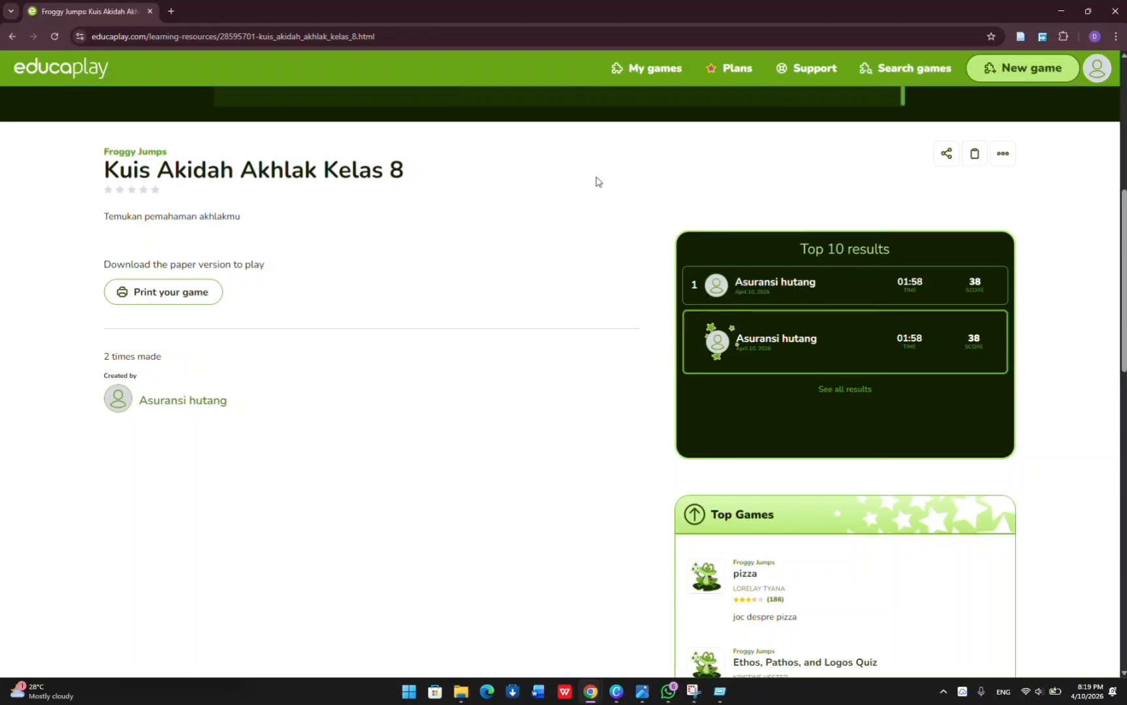
scroll(595, 177, up, 4)
scroll(595, 181, up, 2)
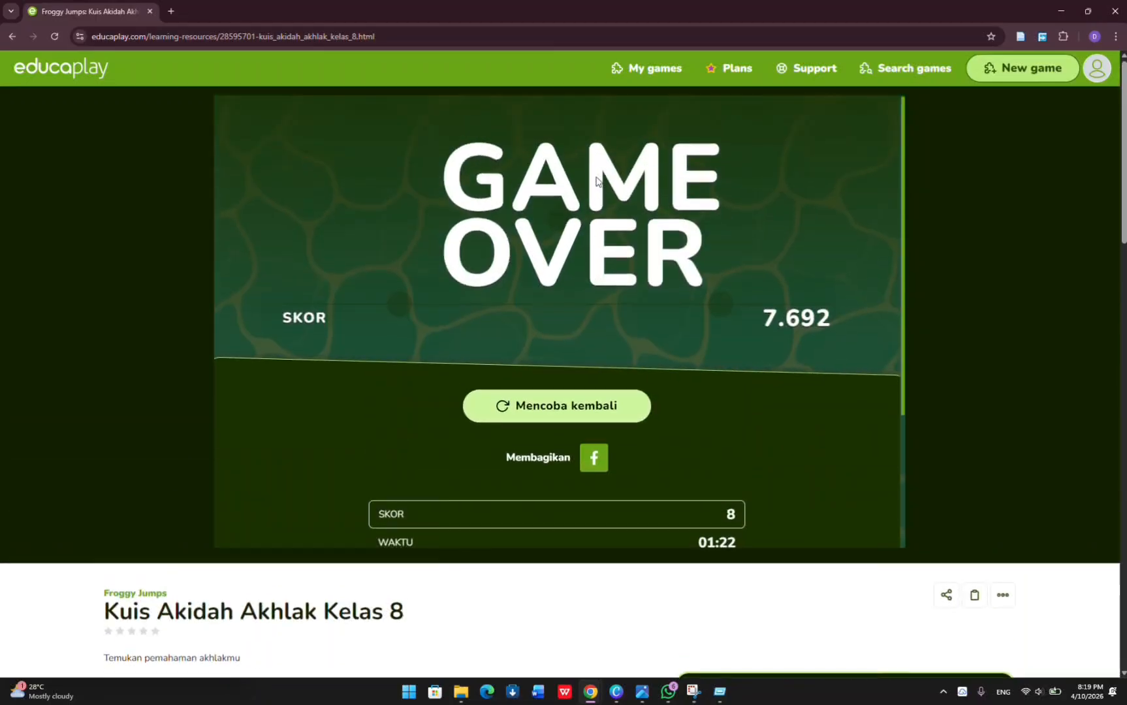
scroll(595, 181, down, 8)
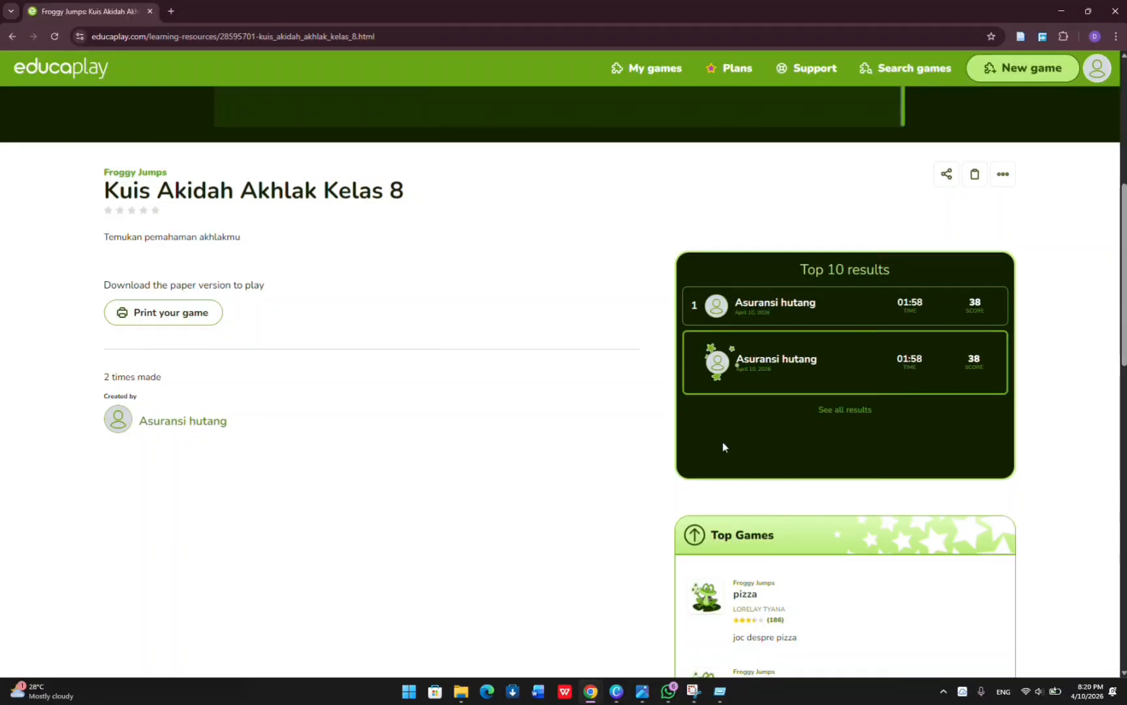
scroll(723, 447, down, 2)
scroll(723, 446, up, 1)
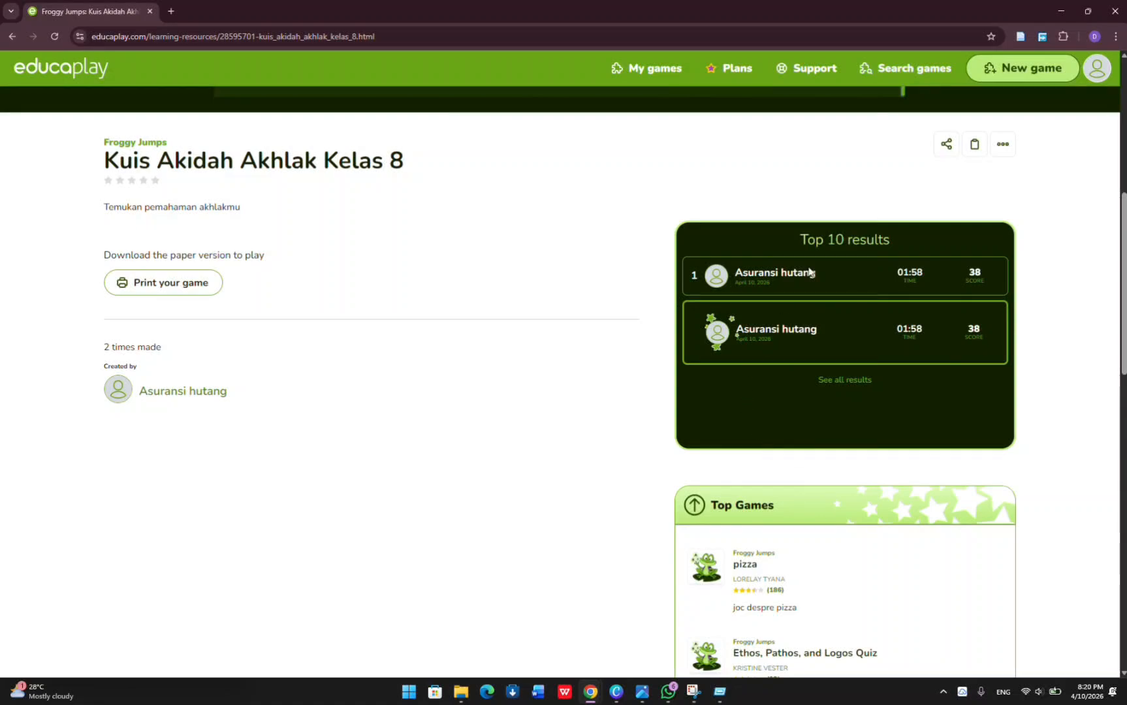
Open the sharing options of Kuis Akidah Akhlak Kelas 8, view its QR code enlarged and close it.
click(945, 145)
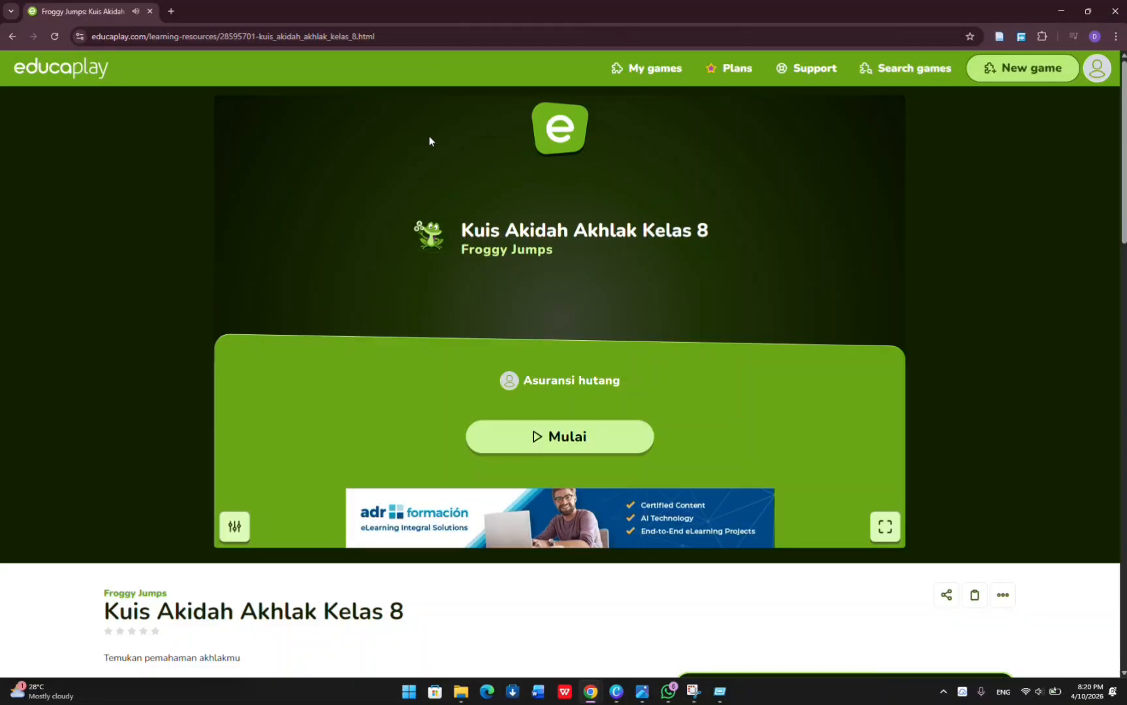
scroll(831, 301, down, 7)
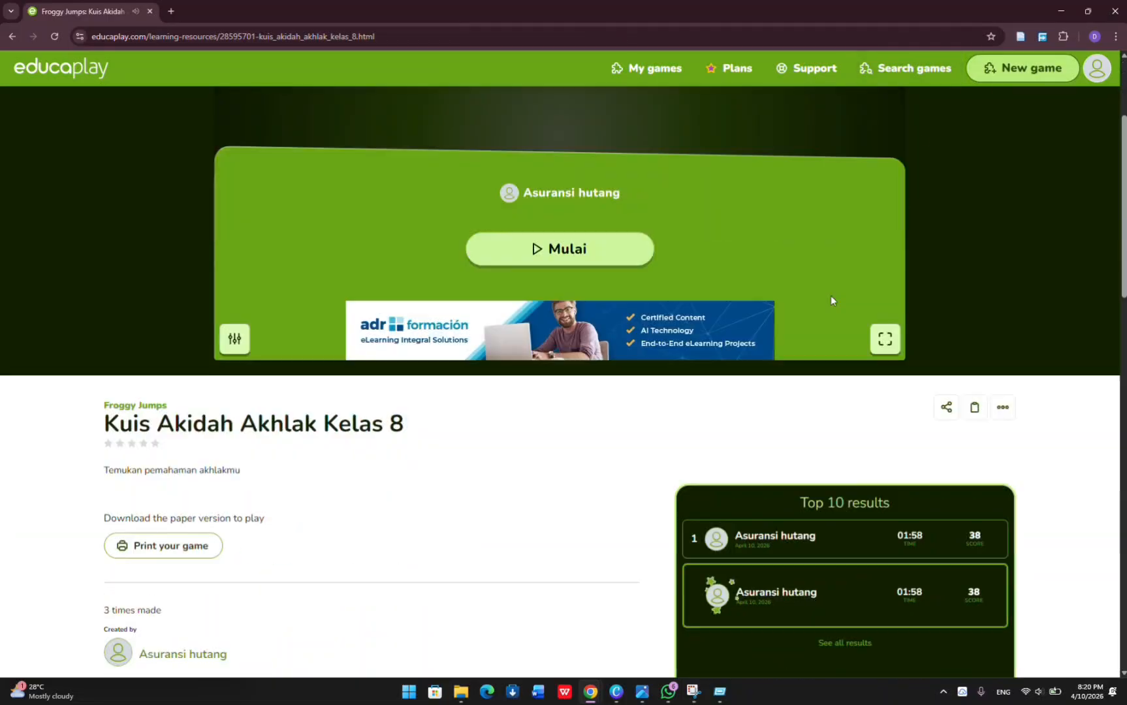
scroll(830, 297, down, 2)
scroll(831, 298, up, 9)
scroll(833, 299, down, 2)
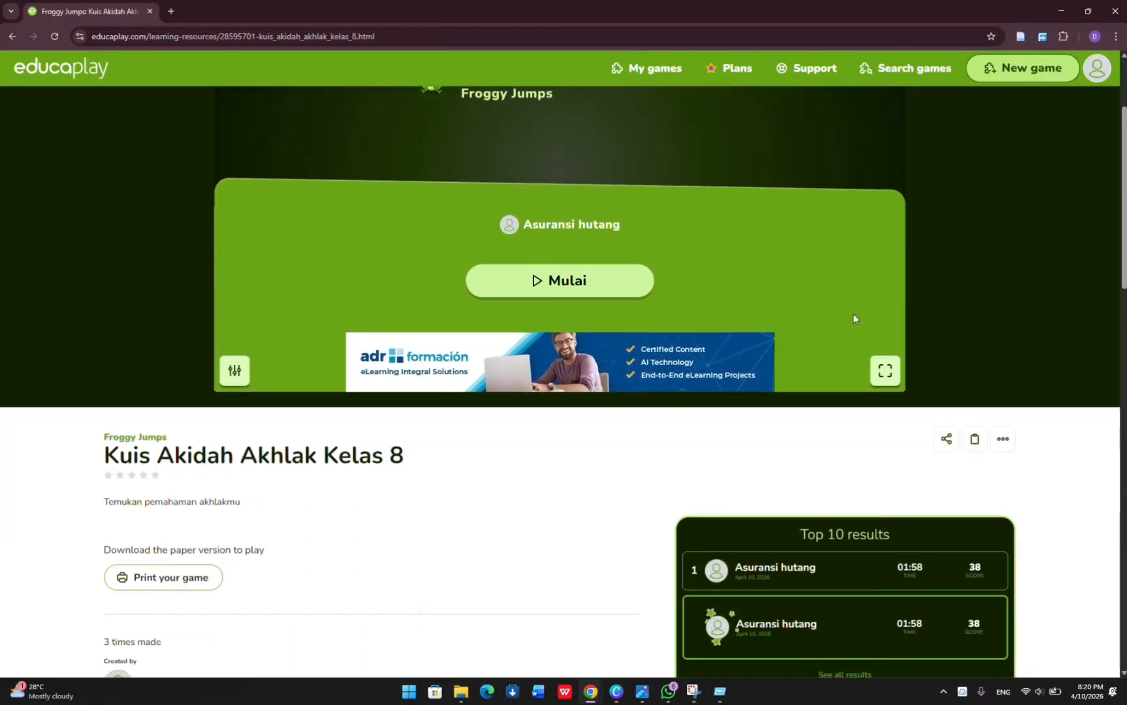
click(946, 439)
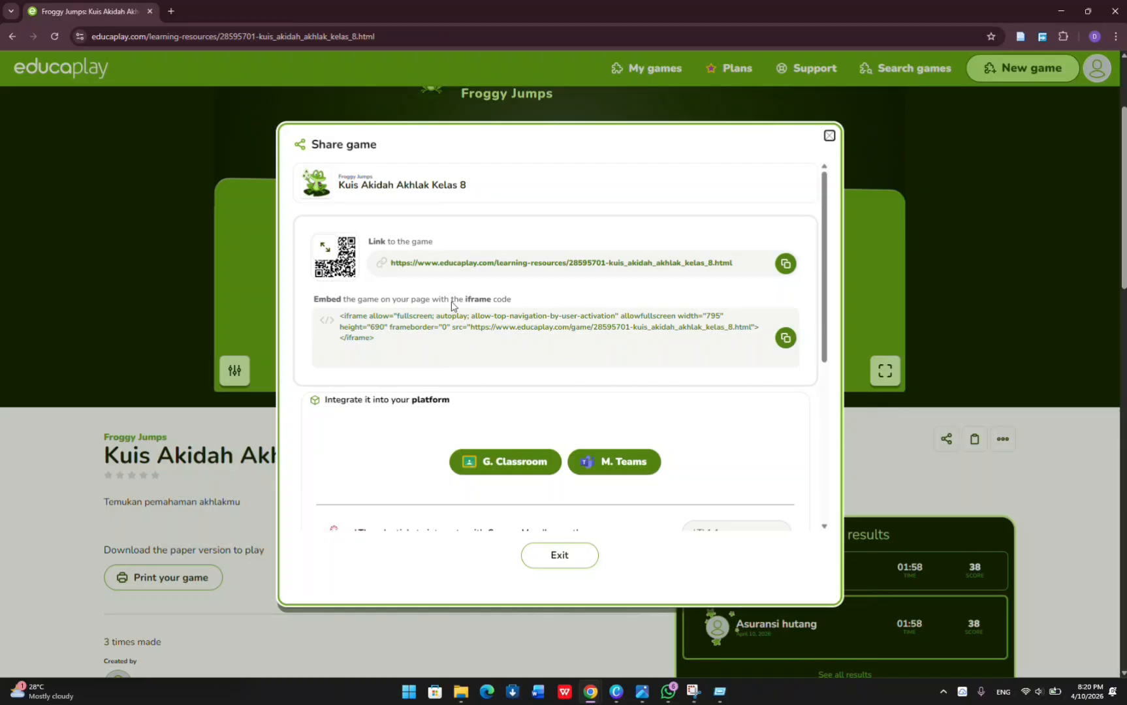
click(325, 247)
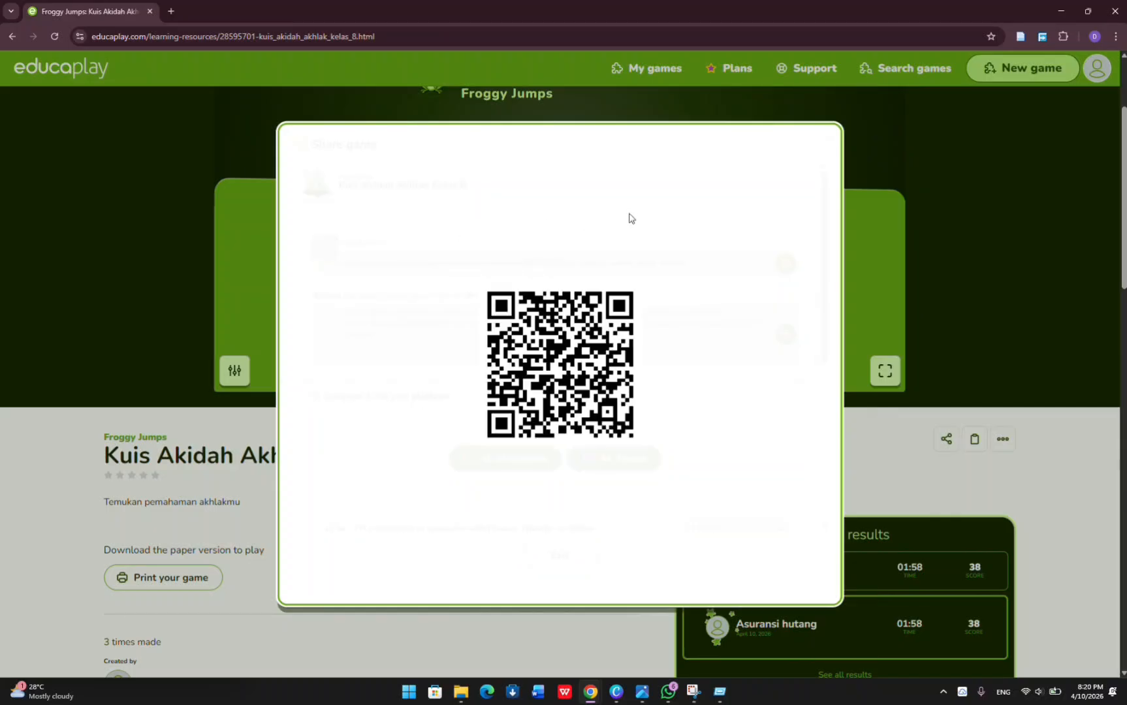
click(917, 176)
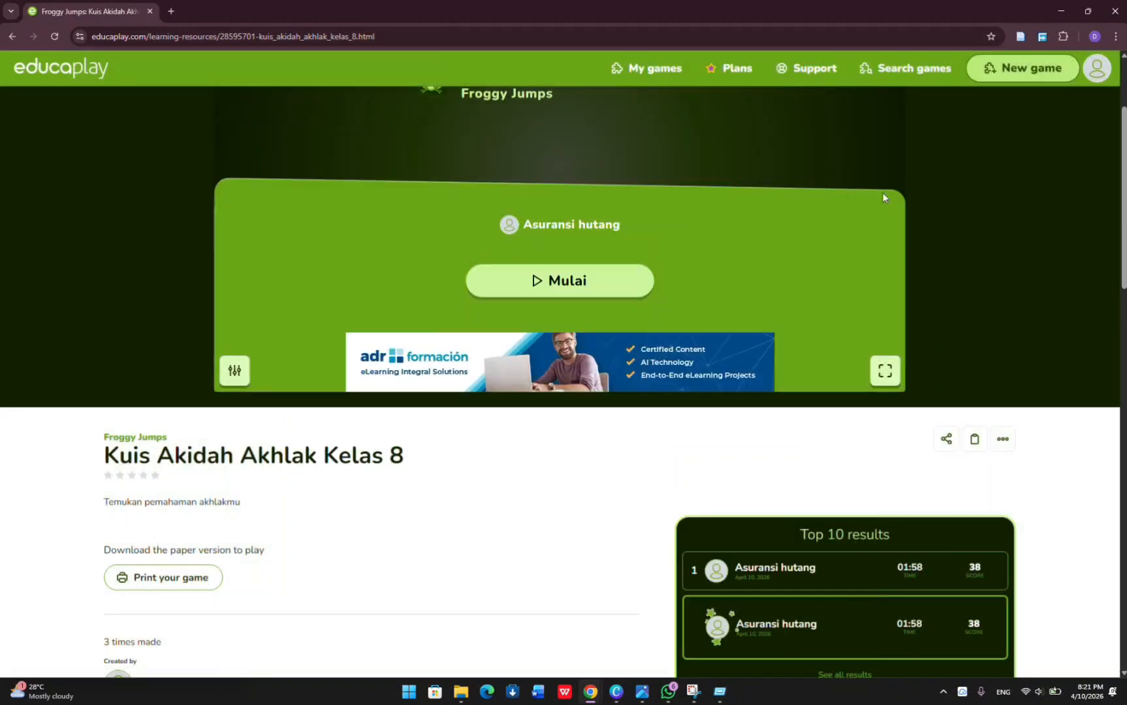
Copy the game's link from its sharing options and close them.
scroll(605, 171, up, 2)
scroll(604, 171, down, 2)
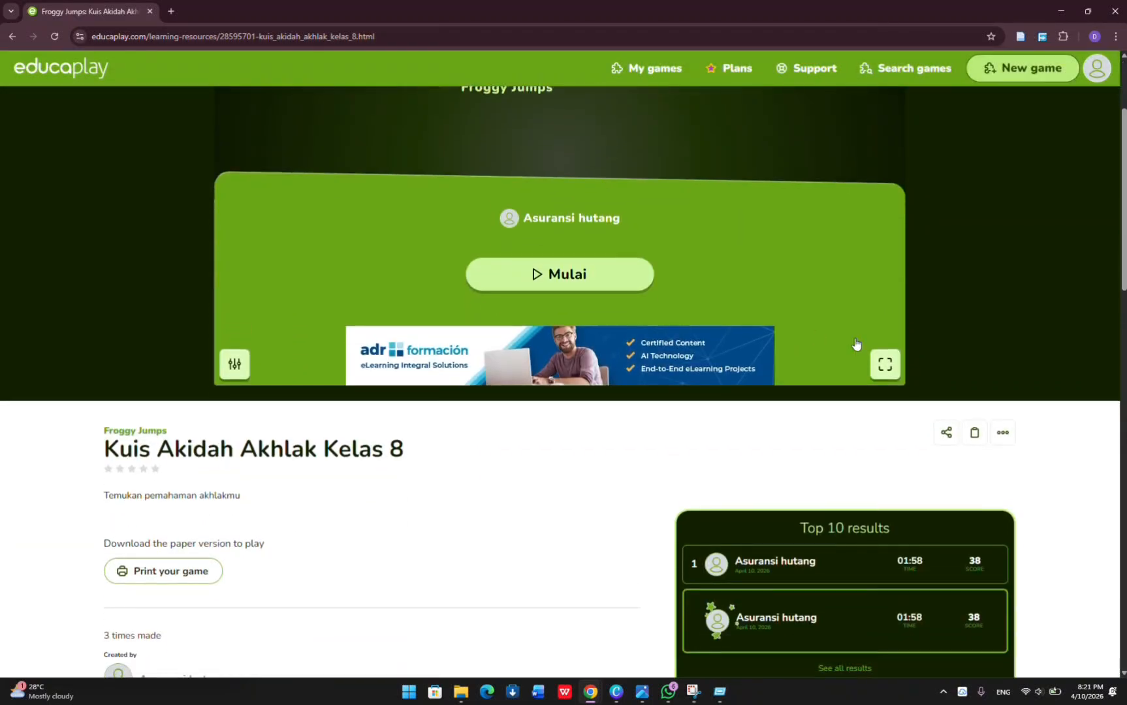
click(940, 431)
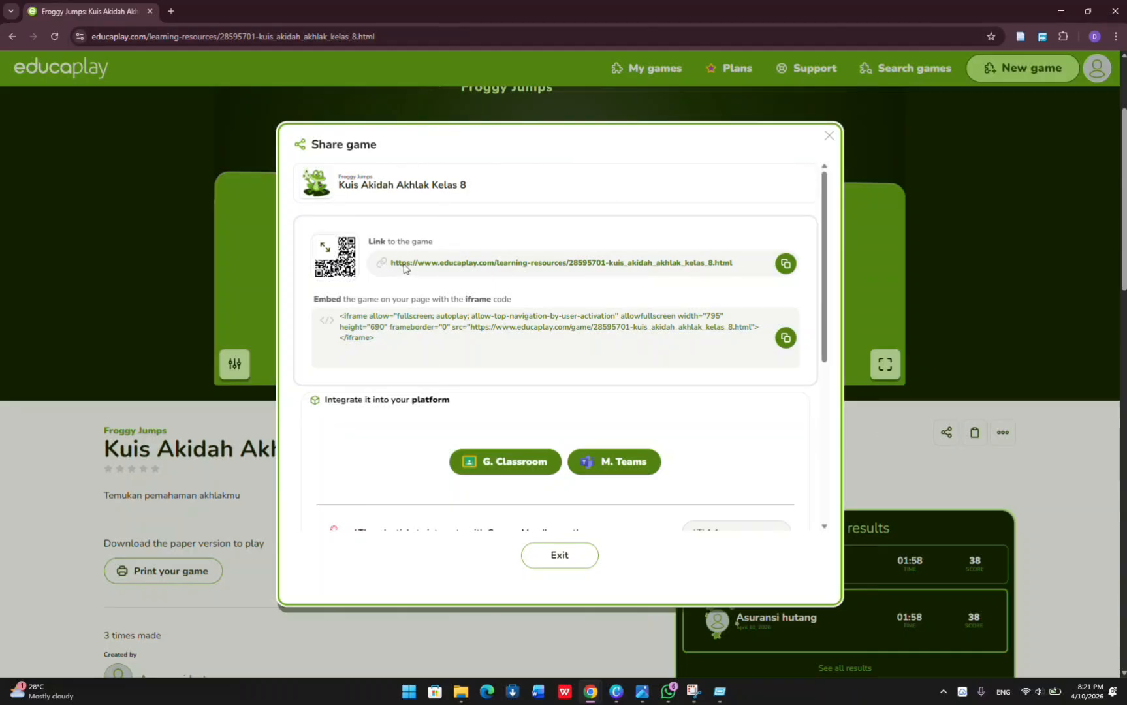
click(784, 265)
click(829, 137)
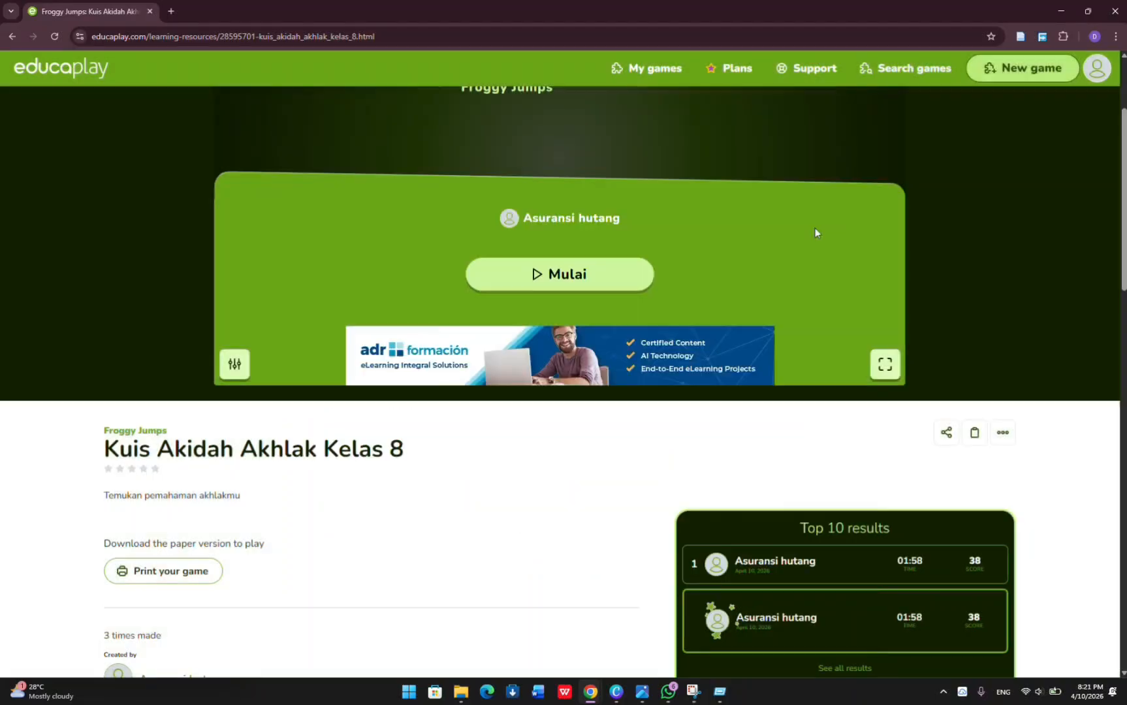
Switch to WhatsApp and send the copied Educaplay game link as a message in the open self-chat.
mouse_move(673, 696)
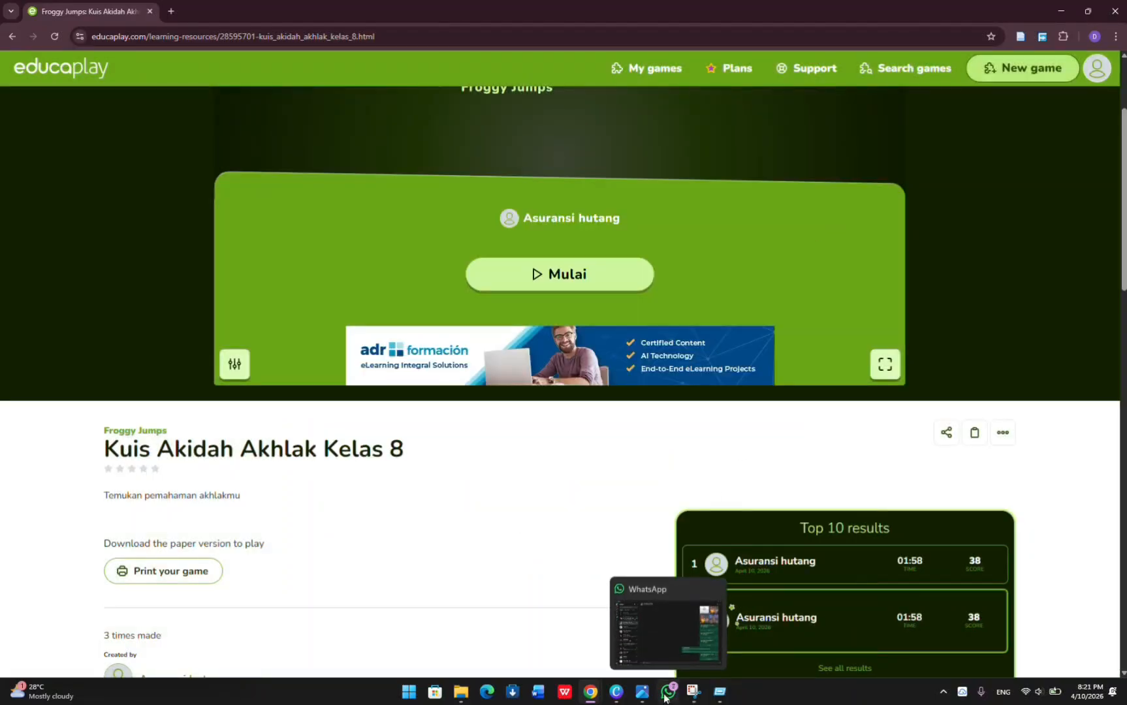
click(660, 669)
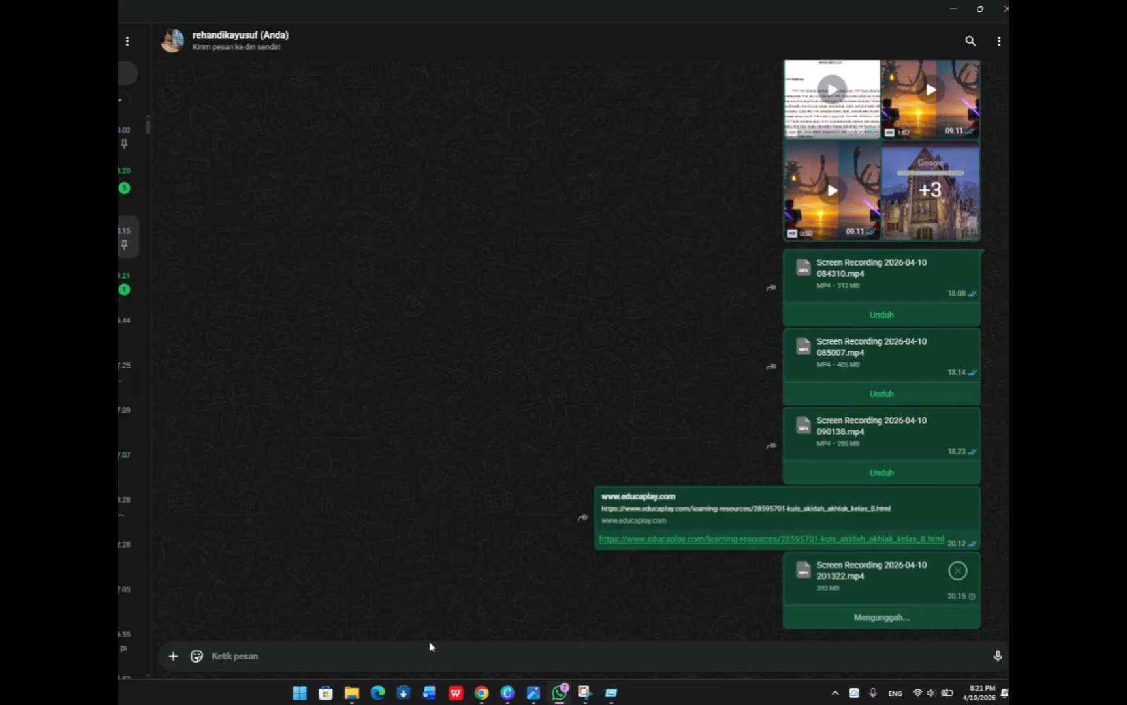
key(ctrl+v)
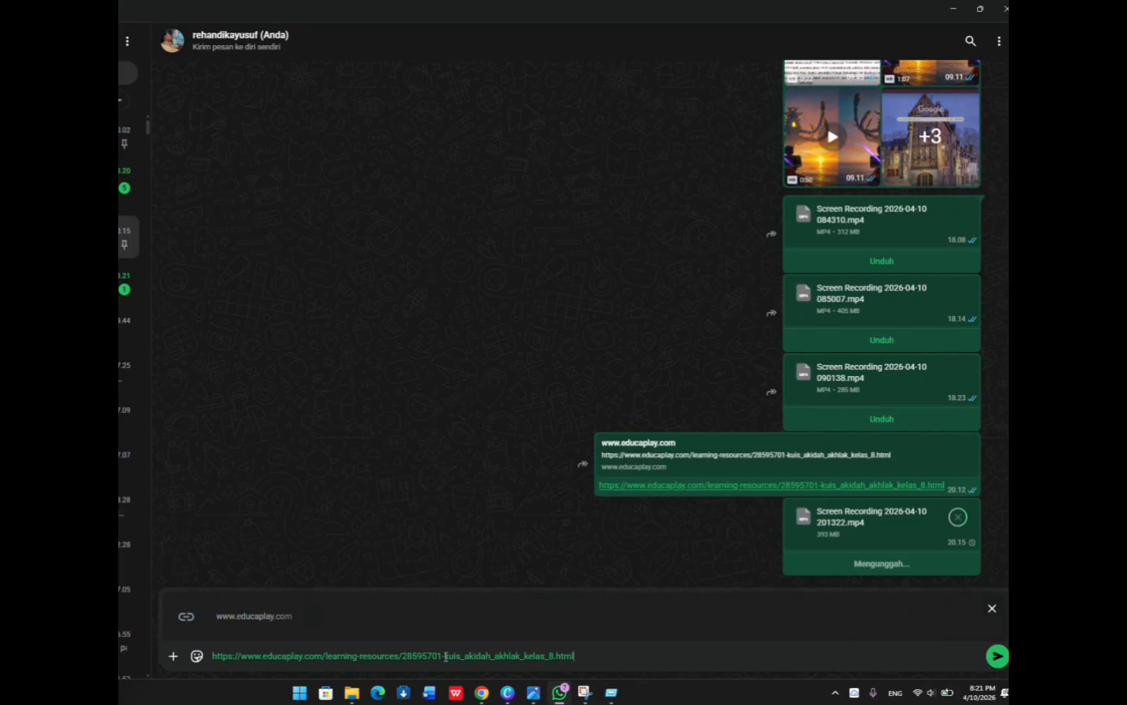
key(Return)
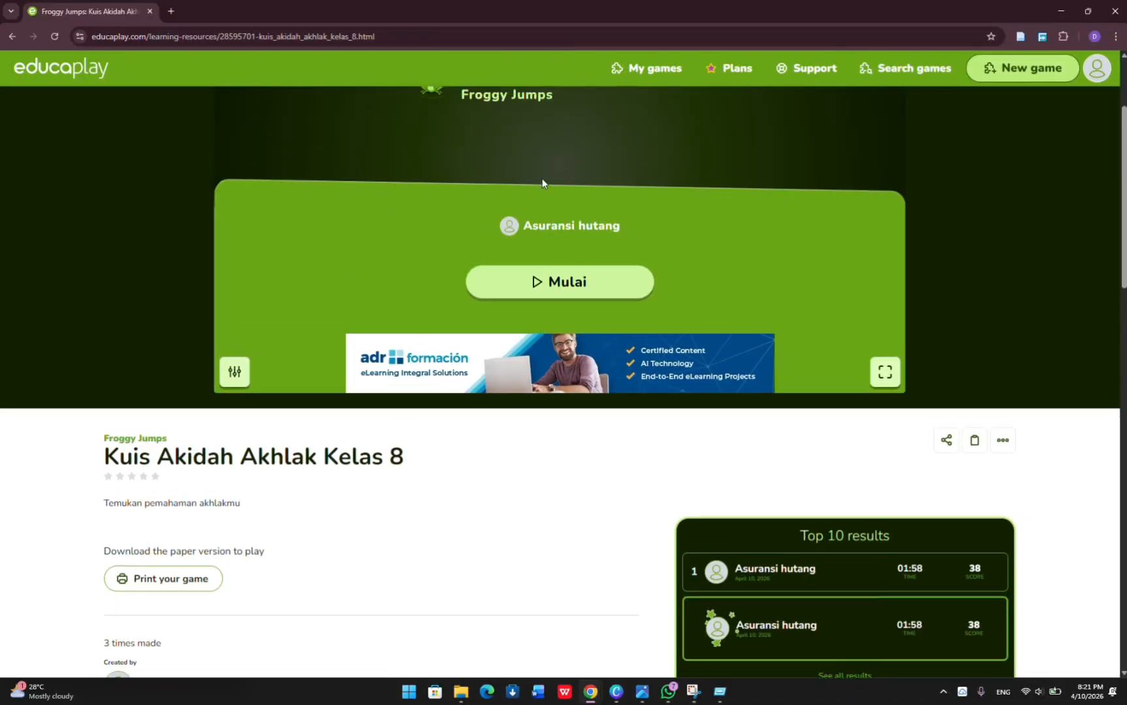
Return to Educaplay, examine the questions and answer options in the quiz's printable version, and close the preview.
scroll(543, 178, up, 2)
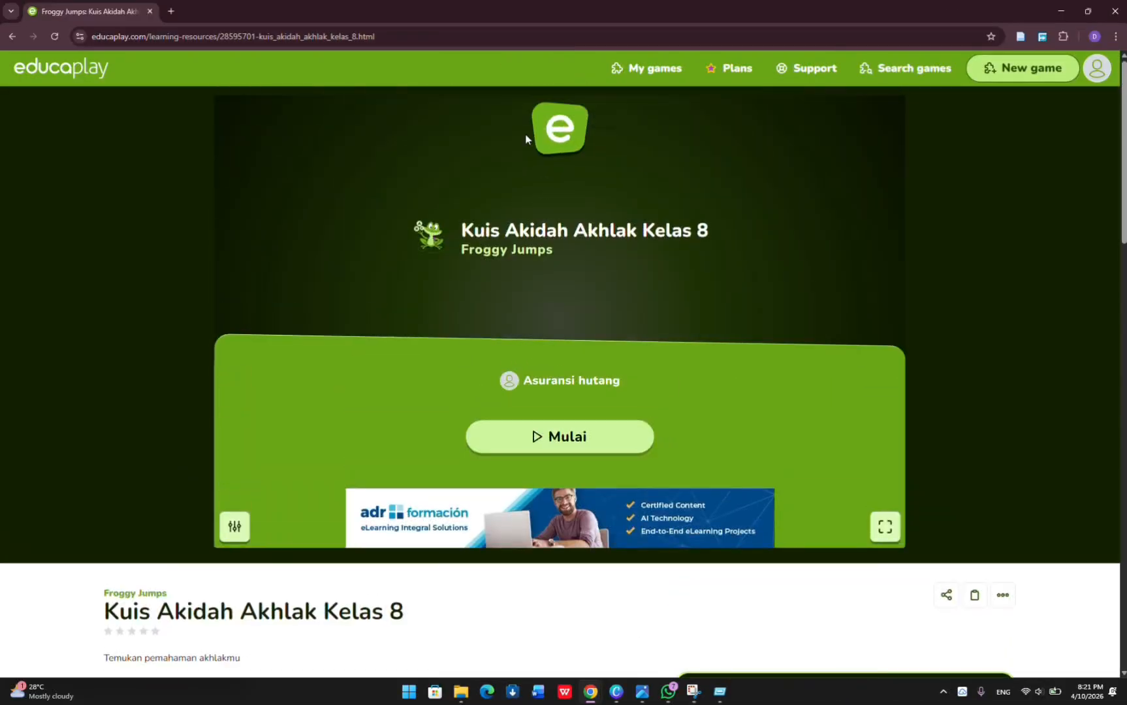
scroll(288, 200, down, 5)
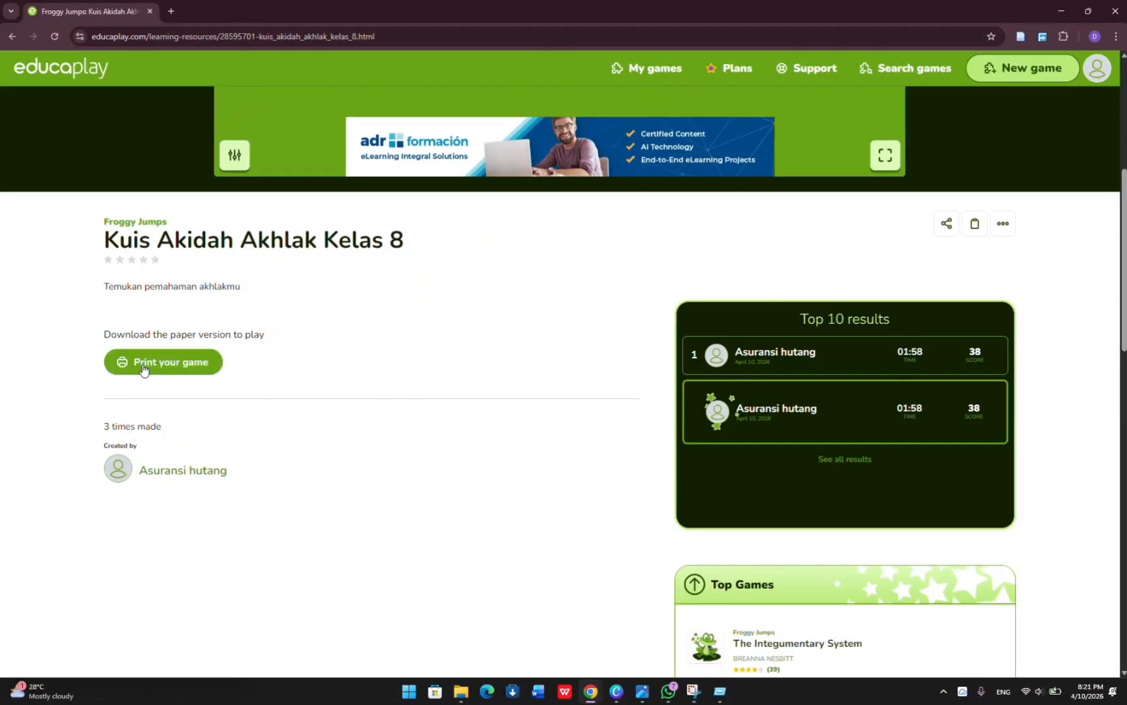
click(143, 366)
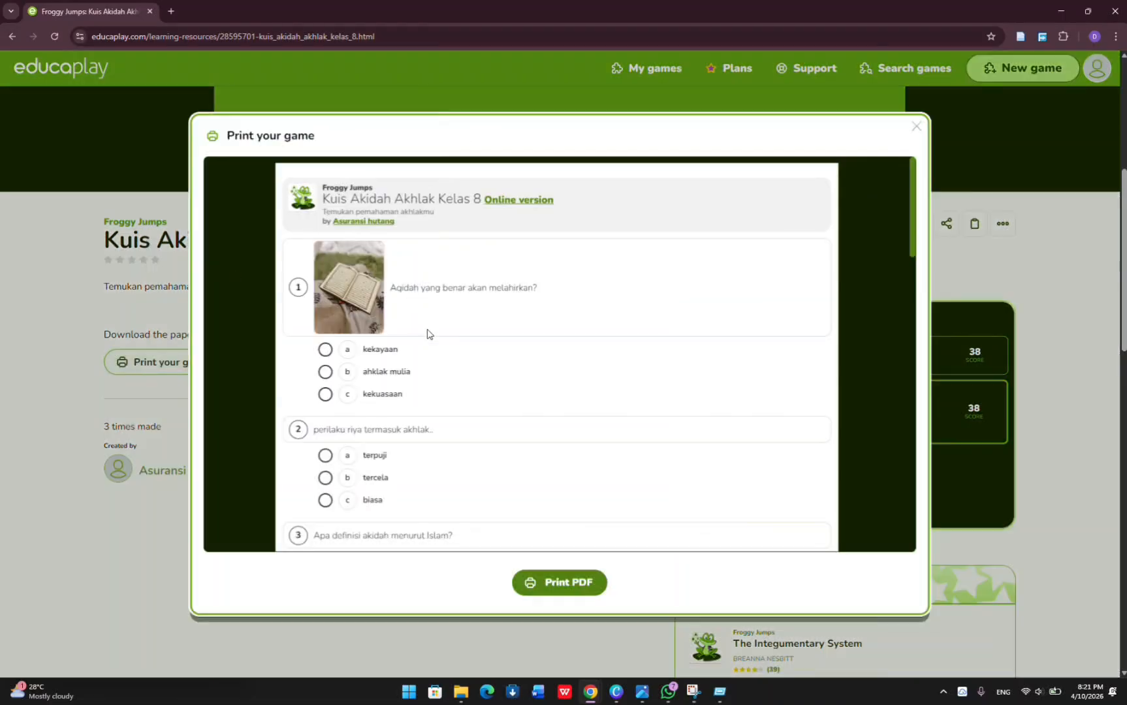
scroll(428, 333, down, 4)
scroll(428, 333, down, 6)
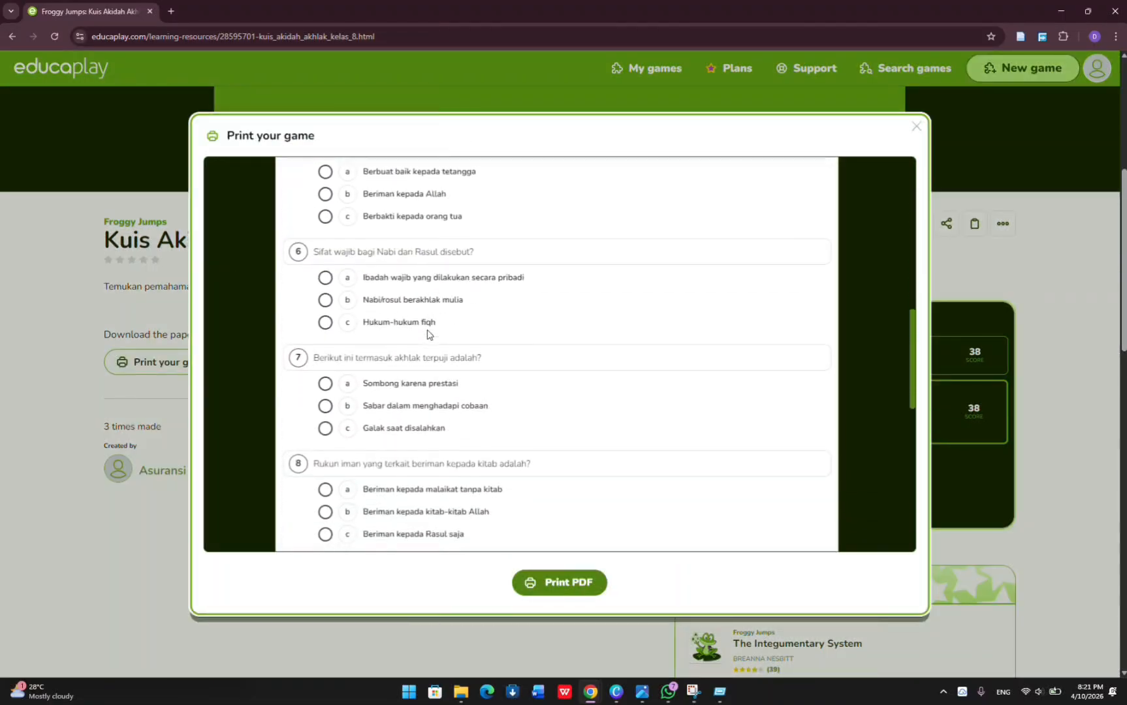
scroll(428, 334, down, 5)
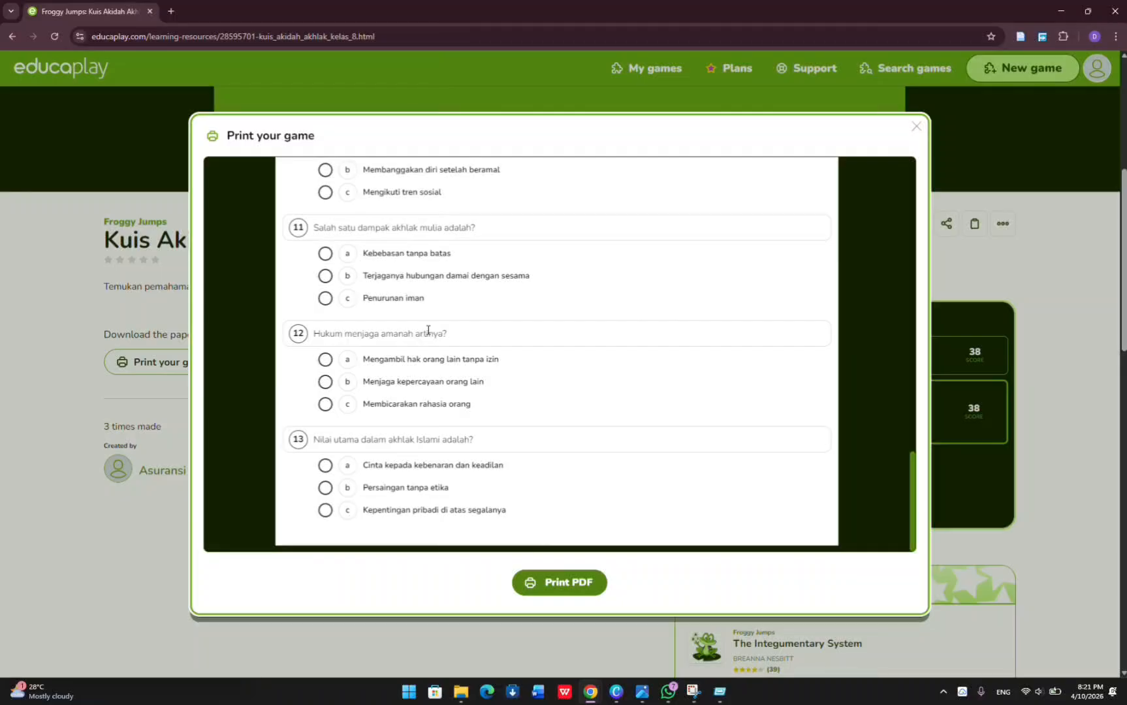
scroll(427, 333, up, 15)
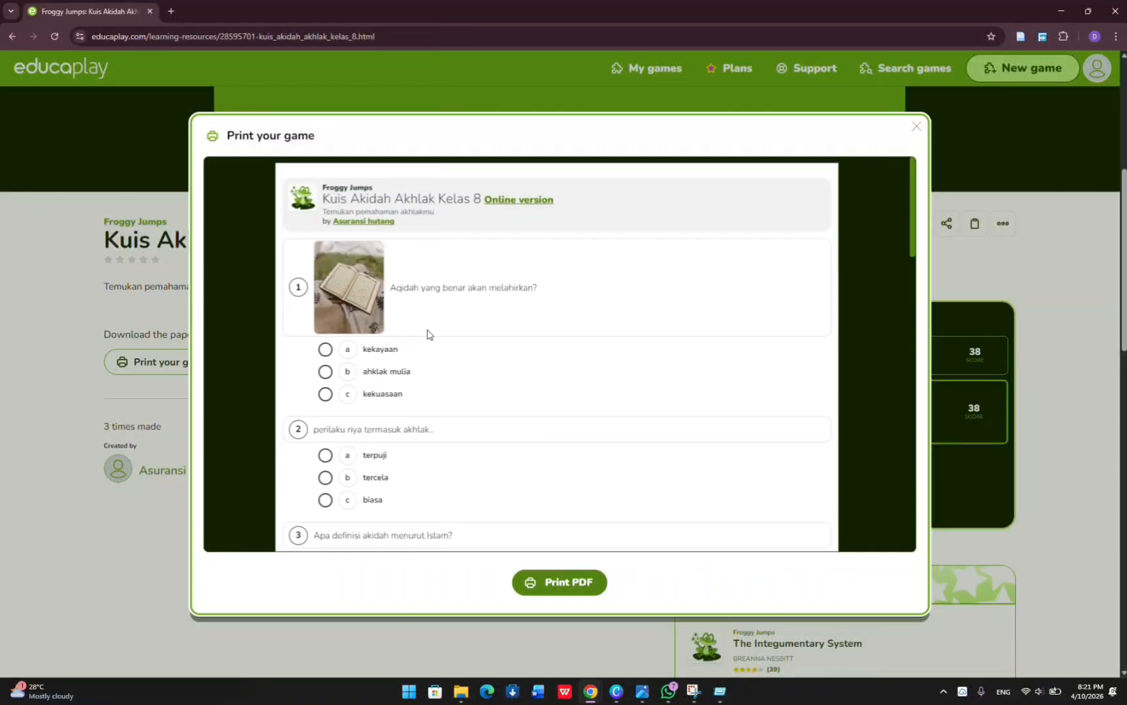
scroll(427, 335, down, 3)
scroll(428, 334, up, 2)
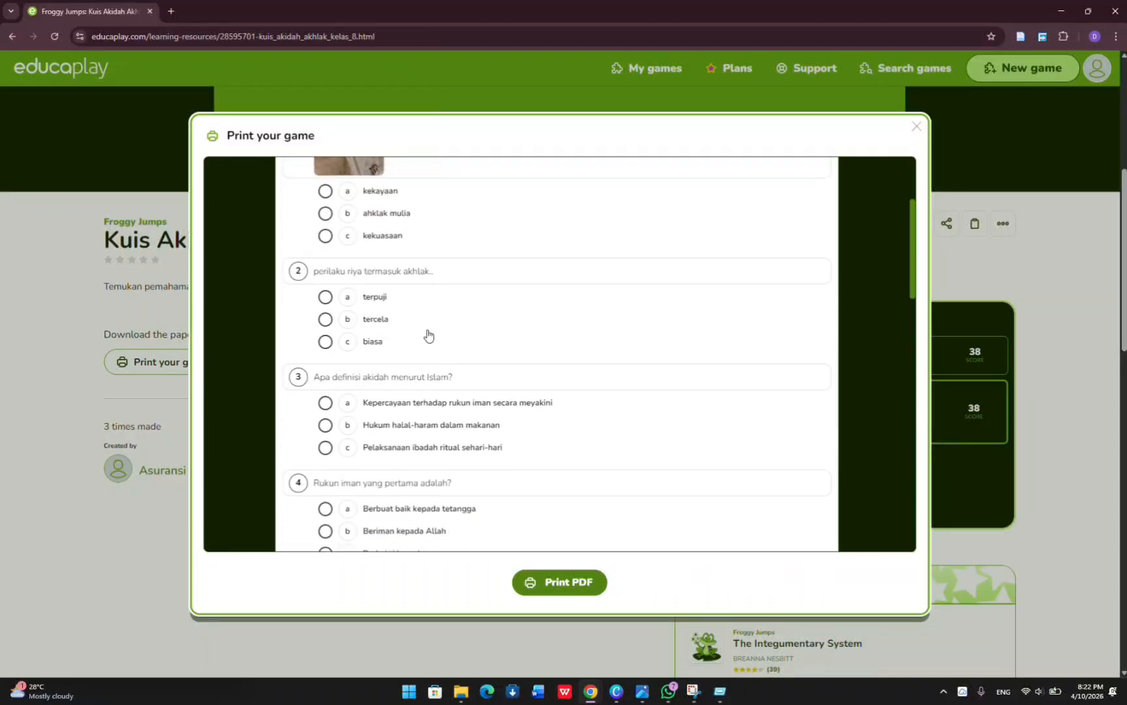
scroll(428, 334, down, 2)
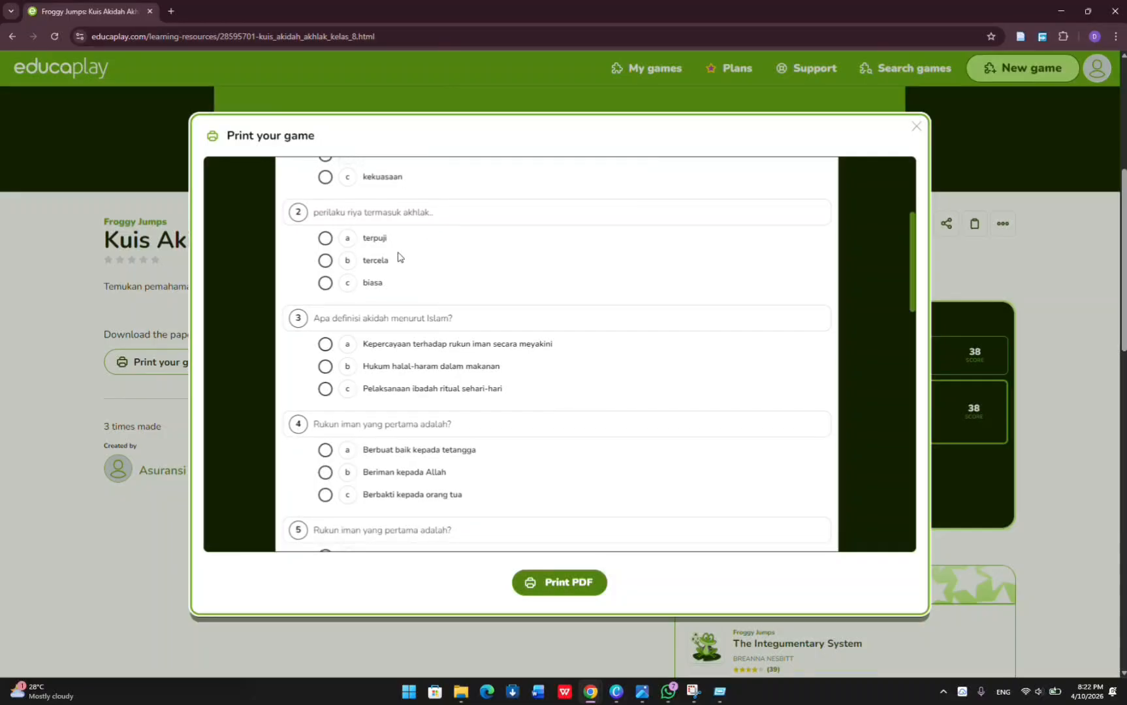
scroll(345, 266, up, 3)
scroll(345, 267, down, 5)
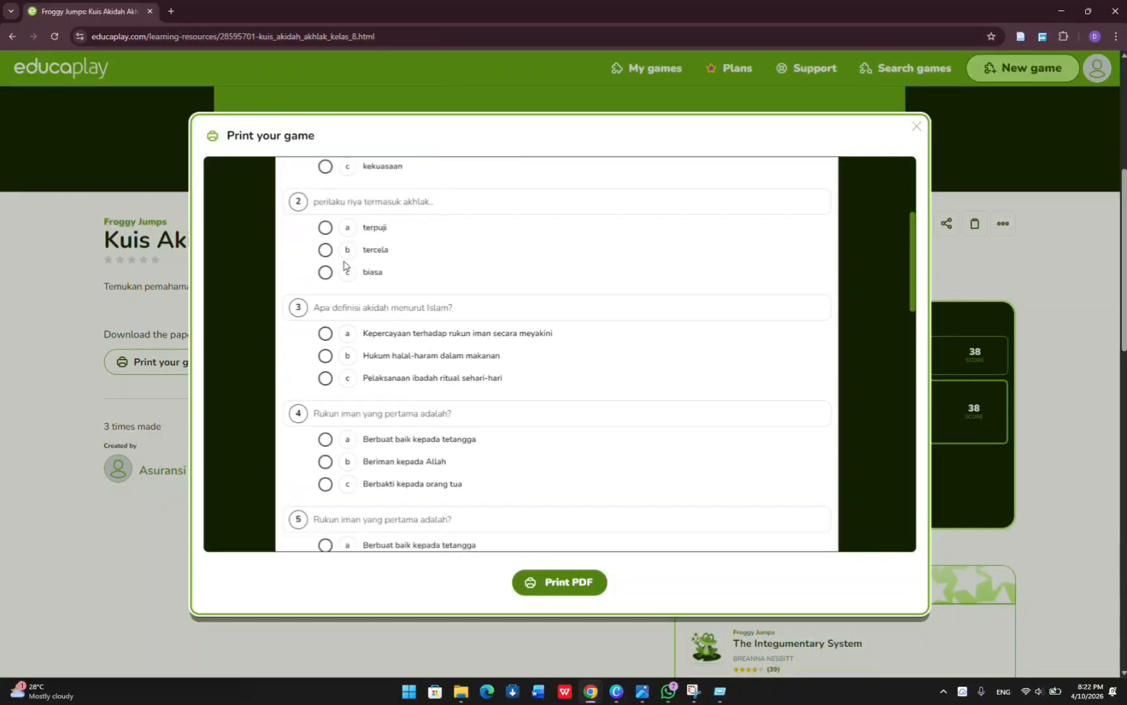
scroll(344, 266, up, 4)
scroll(344, 265, down, 5)
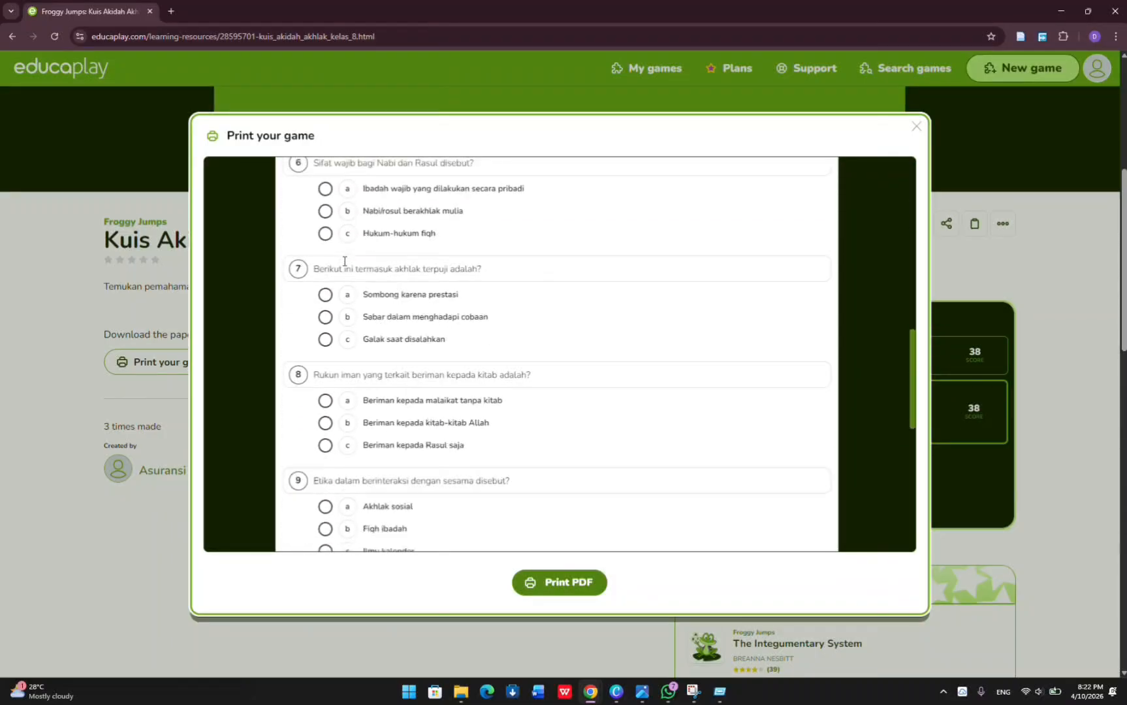
scroll(337, 256, up, 6)
scroll(336, 255, down, 6)
scroll(318, 246, down, 5)
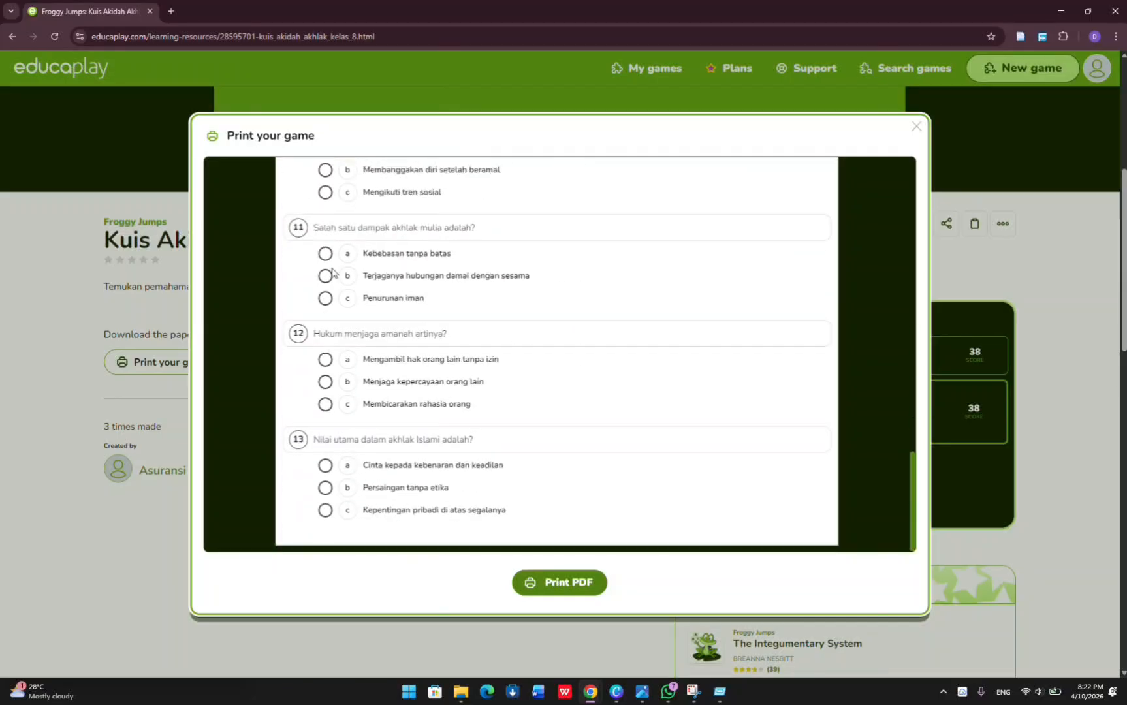
scroll(460, 515, up, 7)
scroll(460, 519, down, 2)
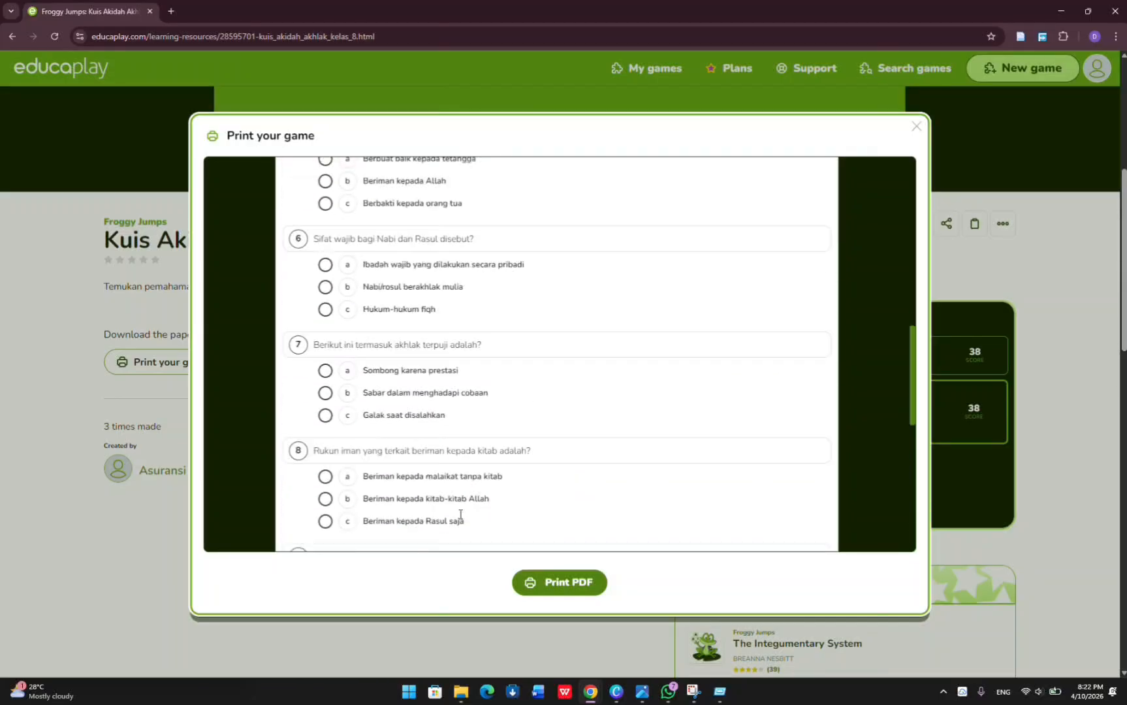
scroll(461, 516, up, 9)
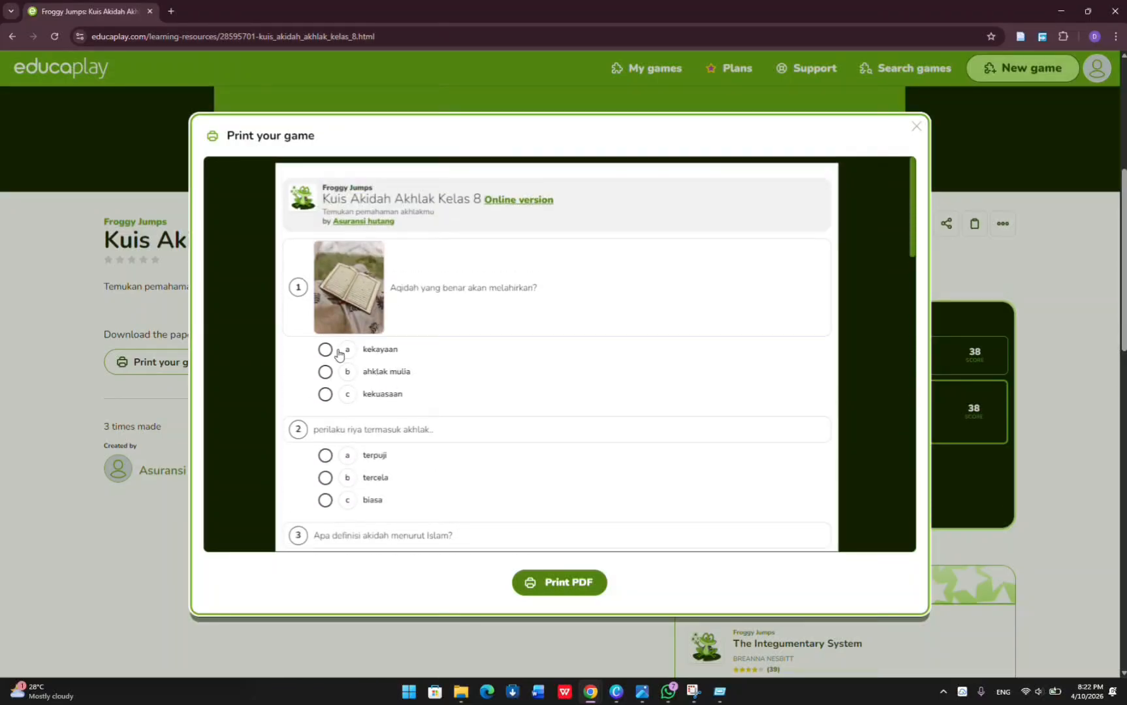
scroll(366, 390, down, 1)
scroll(366, 390, up, 1)
scroll(365, 389, down, 4)
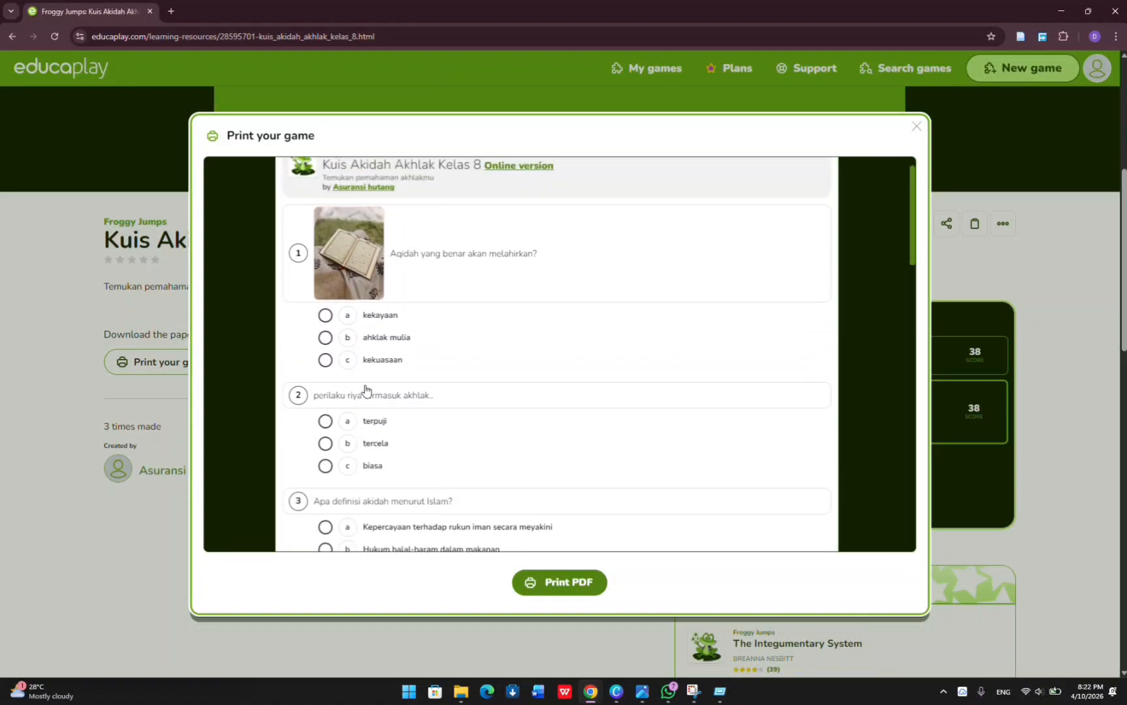
scroll(365, 390, down, 1)
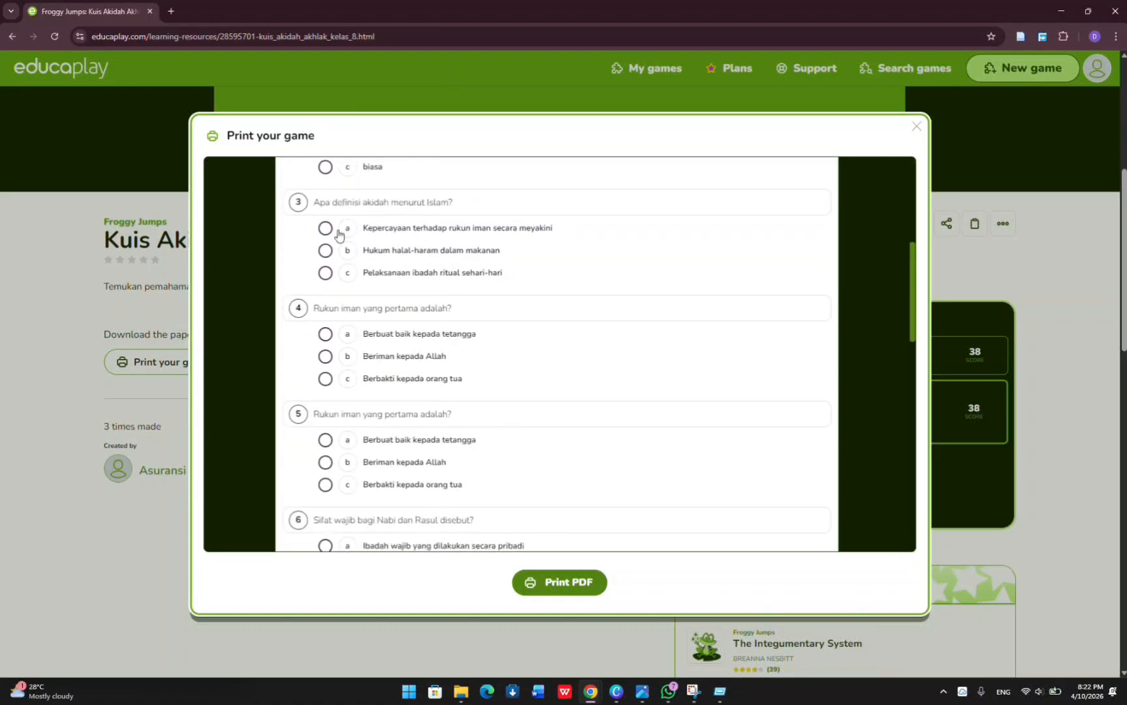
scroll(323, 234, down, 10)
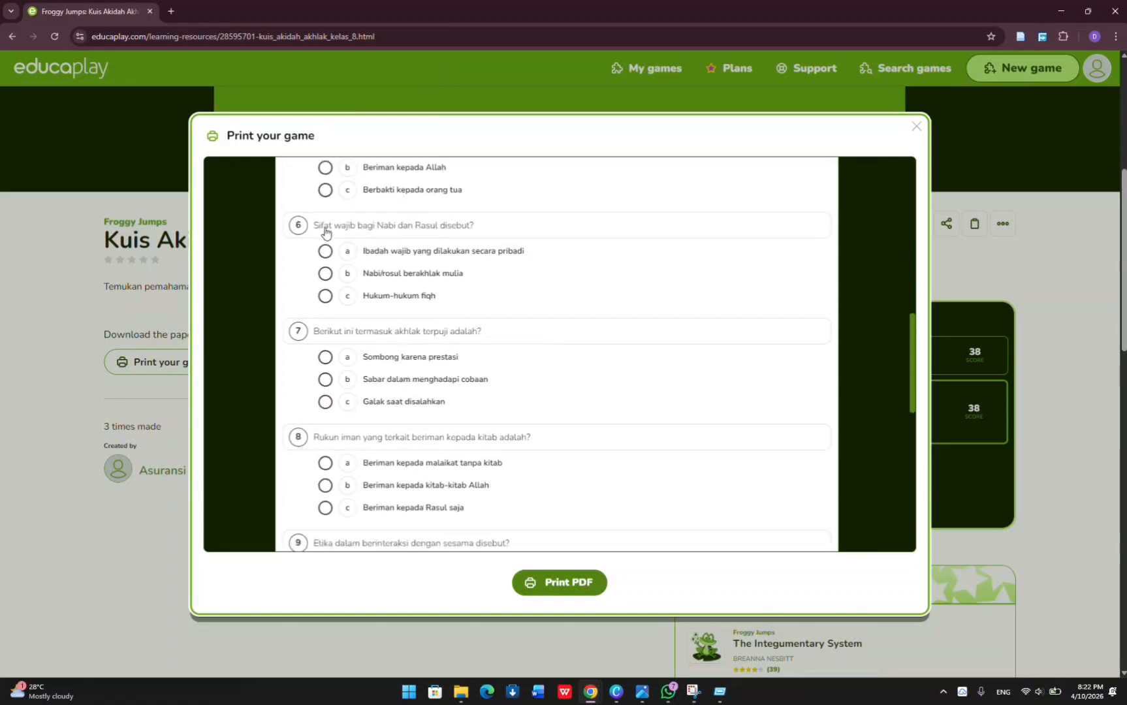
scroll(325, 231, down, 5)
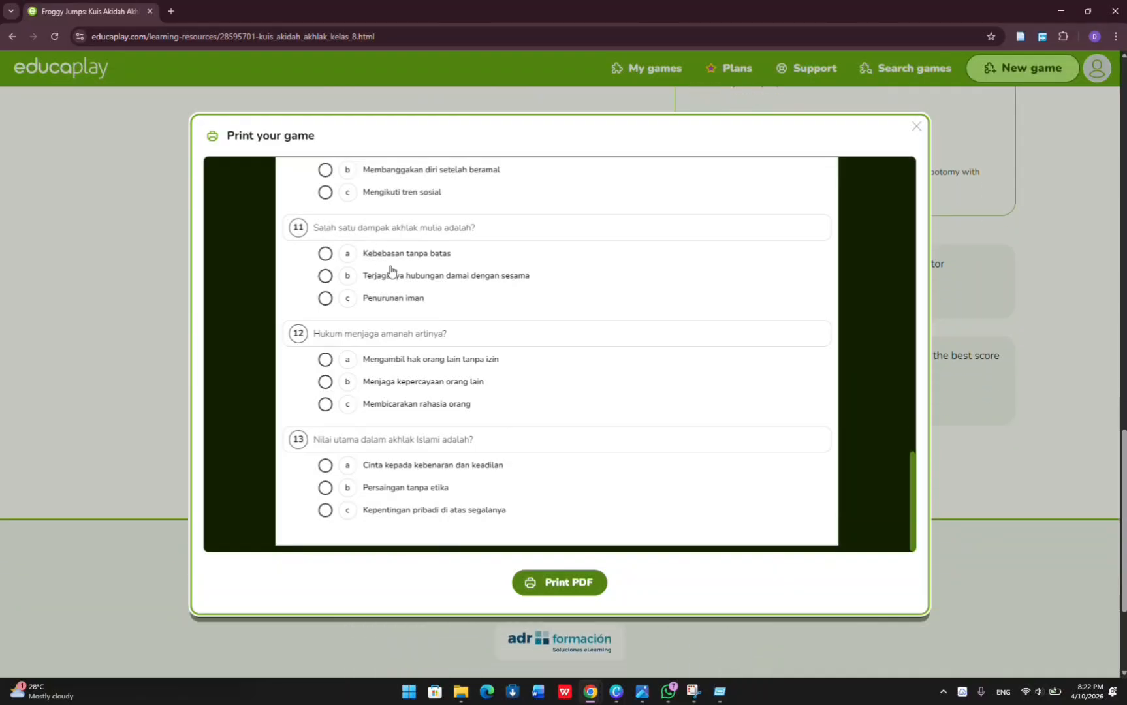
scroll(419, 331, up, 15)
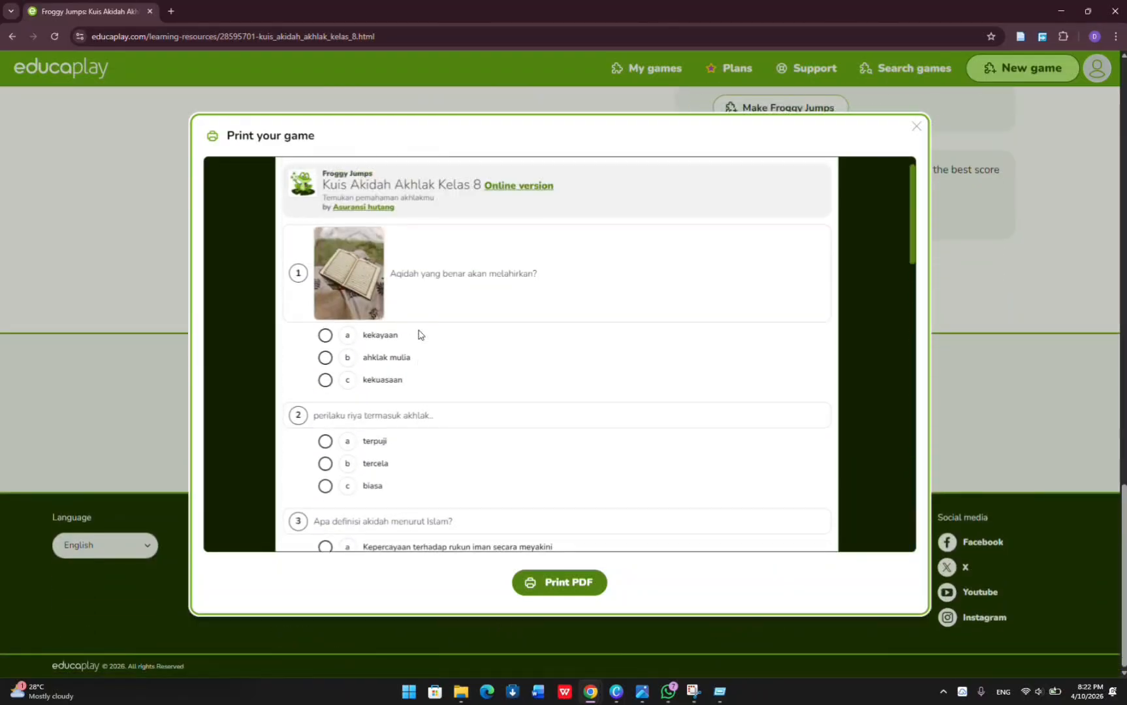
scroll(419, 331, down, 7)
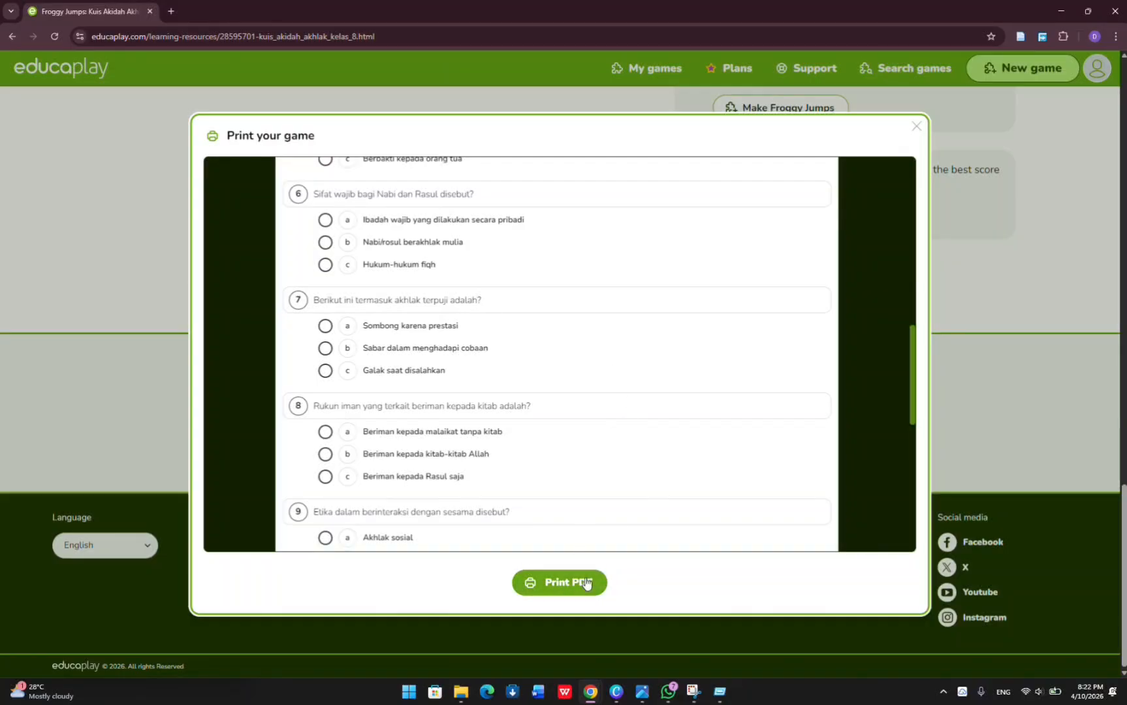
click(914, 127)
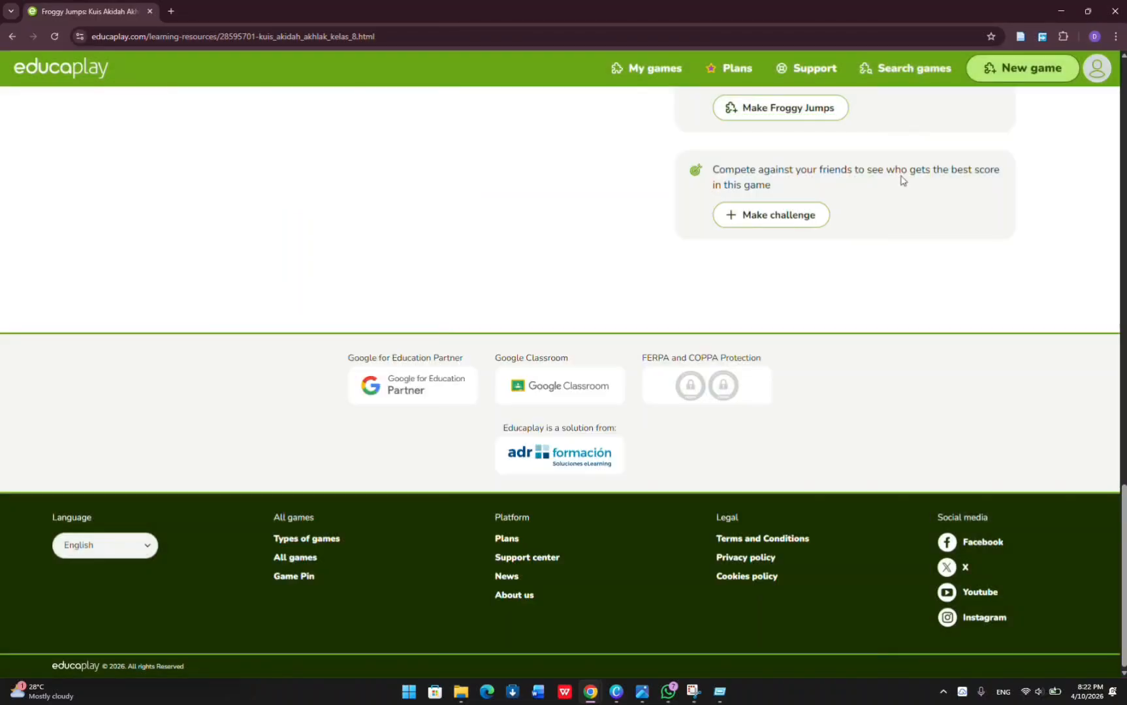
scroll(849, 274, up, 20)
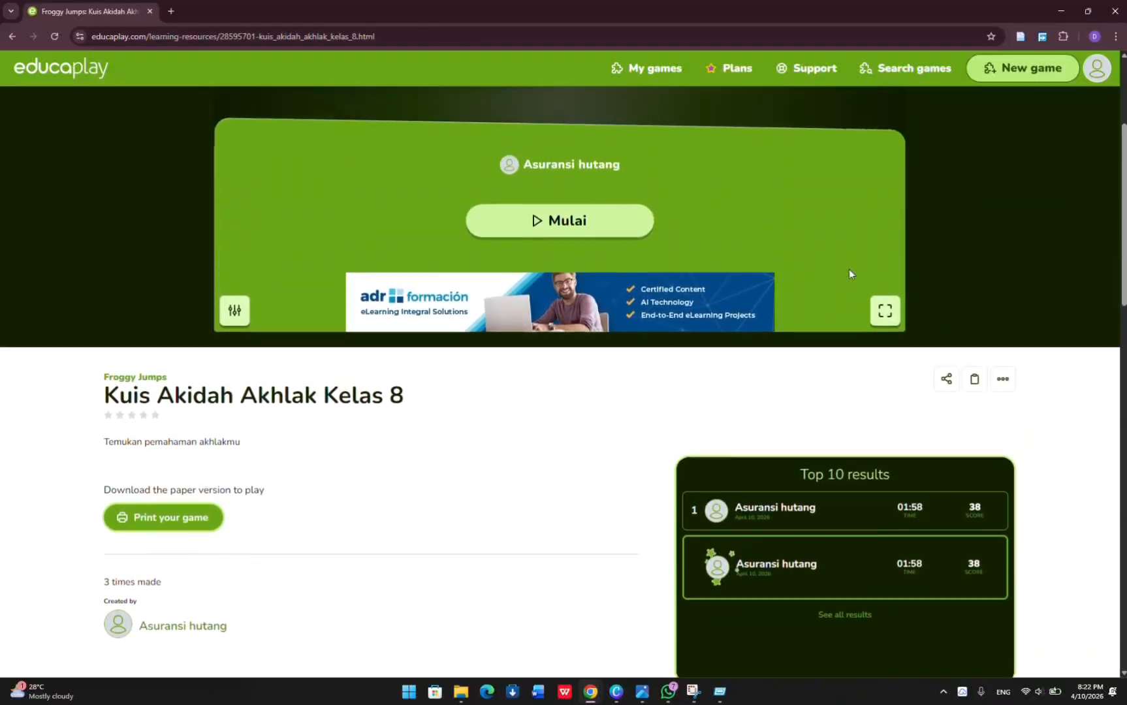